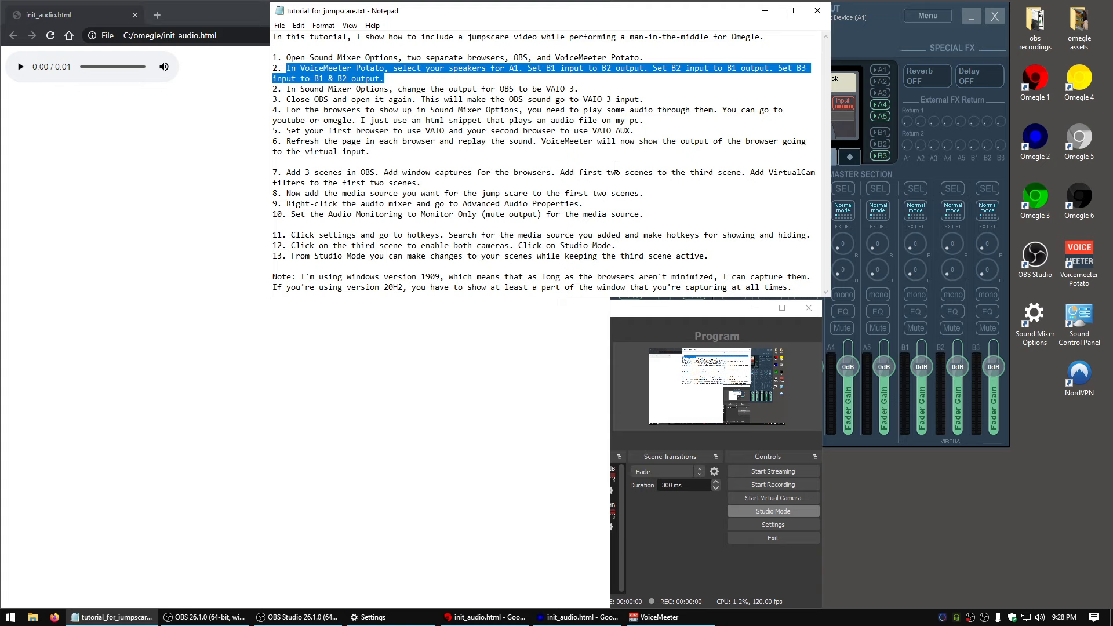
Bring VoiceMeeter Potato into view and assign hardware output A1 to MME: Speakers (High Definition Audio)
drag(876, 35, 900, 201)
click(752, 183)
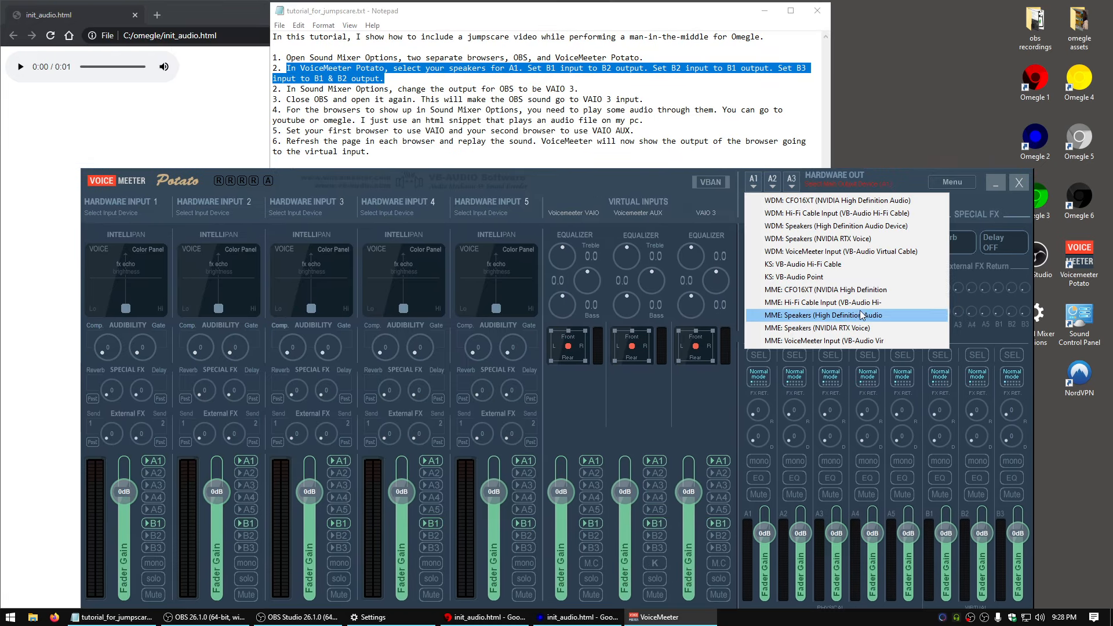
click(894, 320)
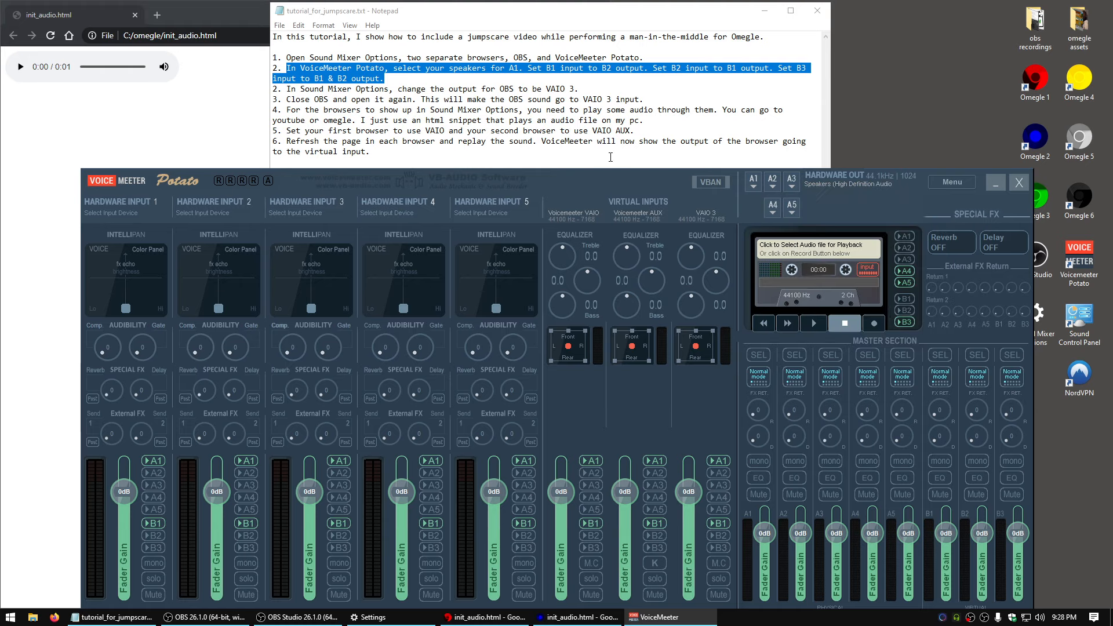
Route the Voicemeeter VAIO virtual input to bus B2 and turn off its B1 routing
click(508, 86)
drag(524, 70, 649, 70)
click(587, 410)
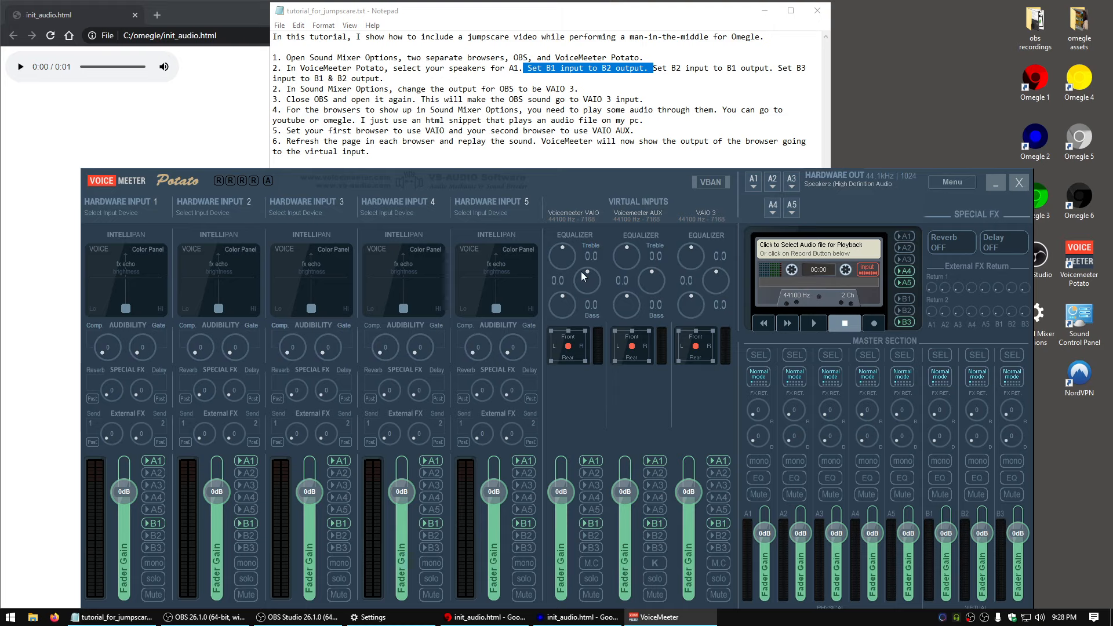
click(591, 535)
click(592, 523)
Check that the Voicemeeter AUX input is set for B1 and enable B2 on the VAIO 3 input alongside B1
click(611, 88)
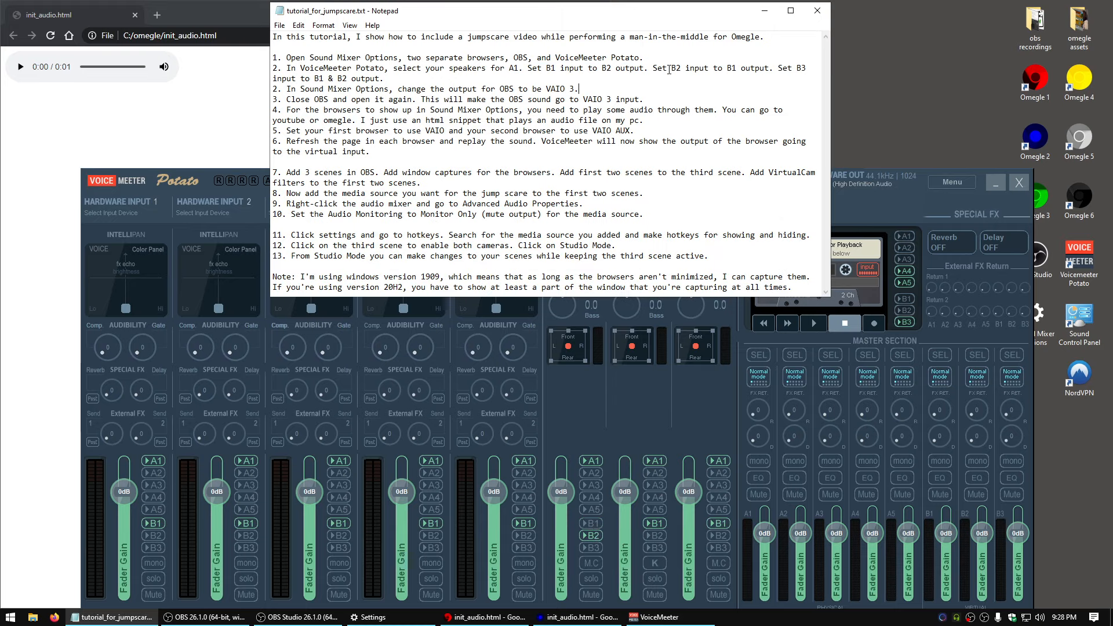
drag(657, 69, 776, 69)
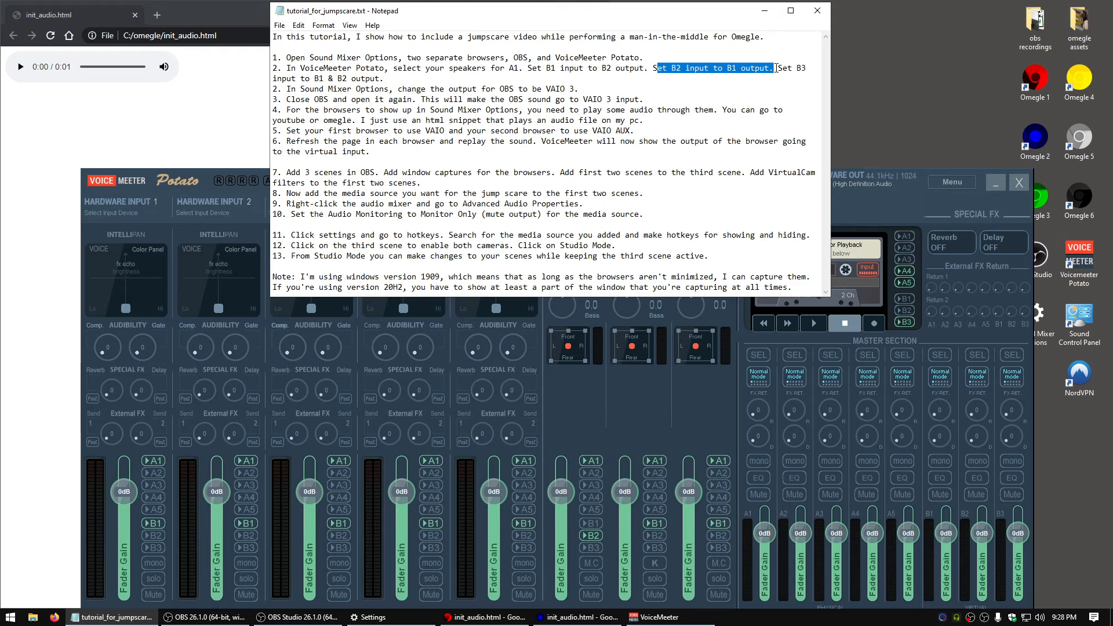
click(640, 402)
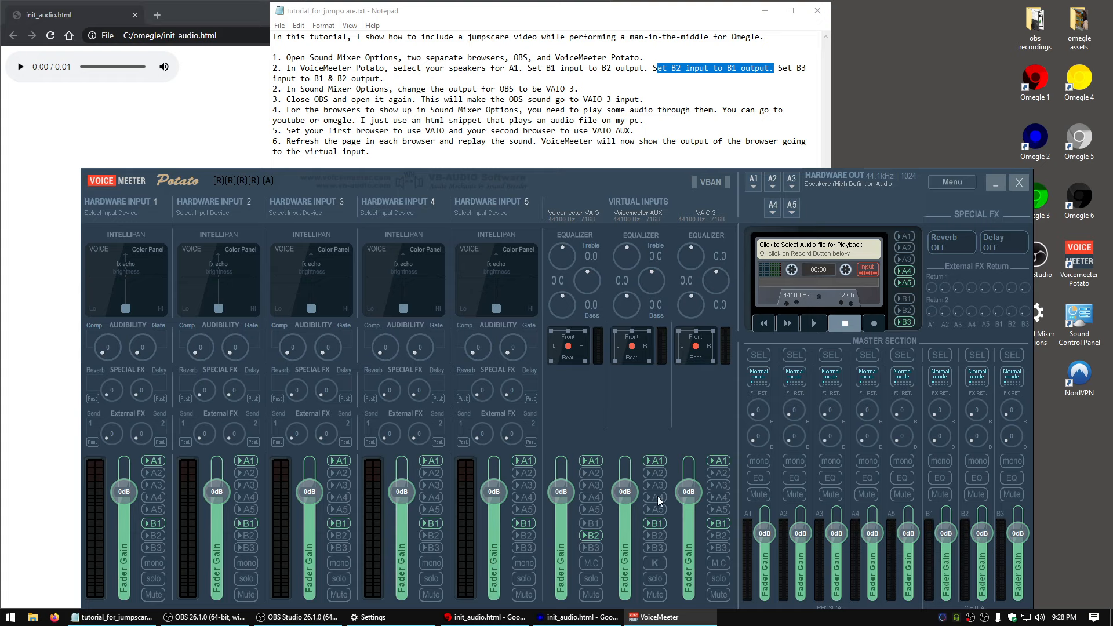
drag(777, 68, 798, 82)
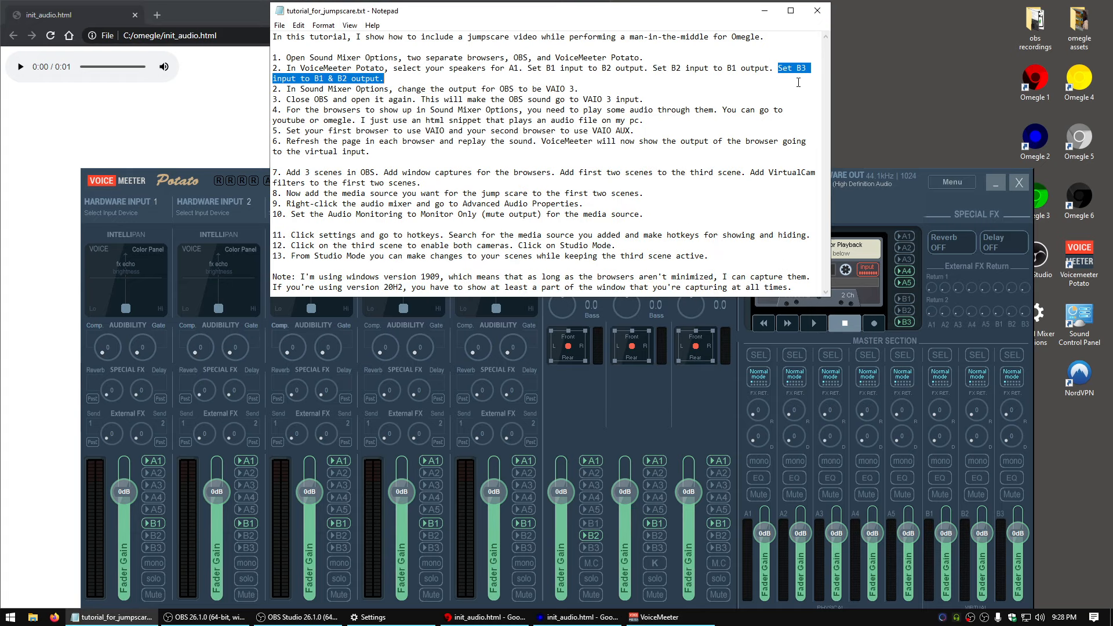
click(724, 425)
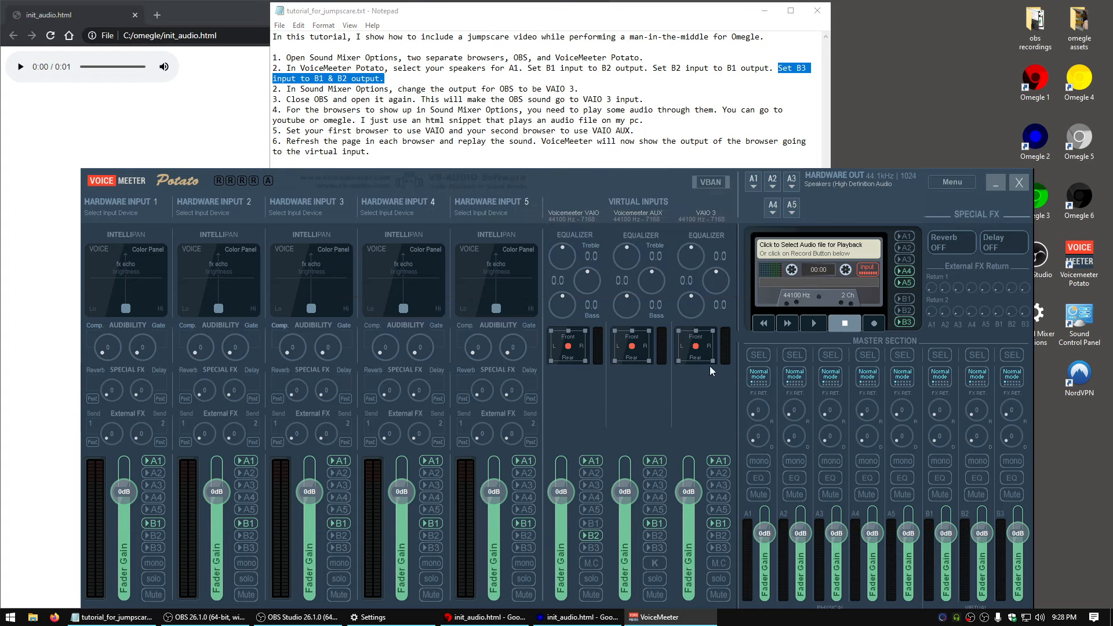
click(720, 540)
Set the OBS Studio output device to VoiceMeeter VAIO3 Input in the Windows app volume and device preferences
click(455, 92)
drag(286, 88, 504, 89)
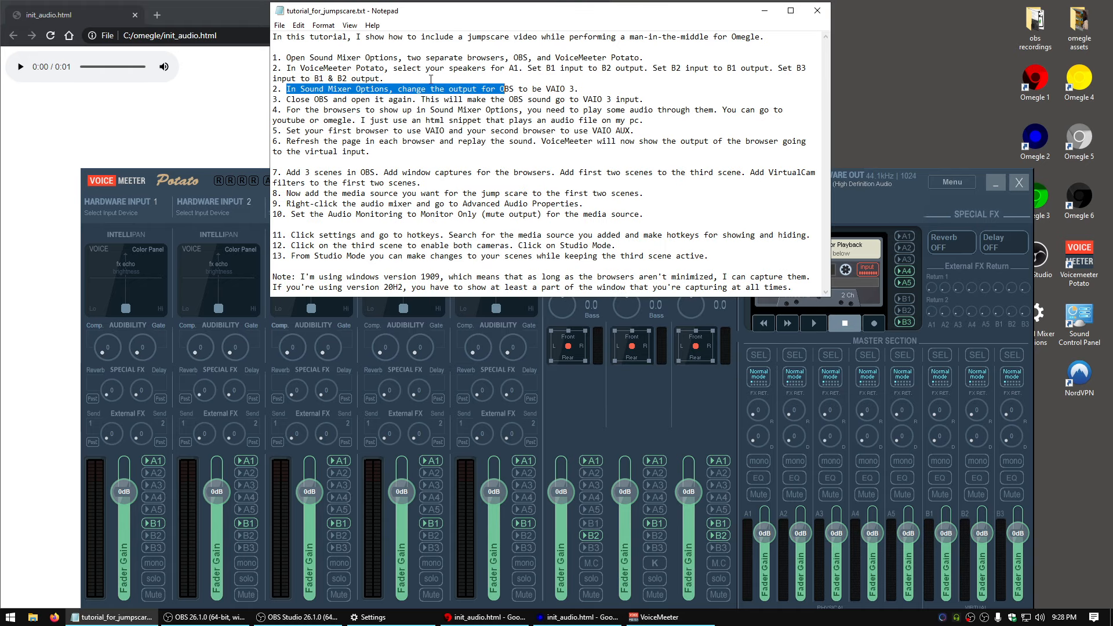
click(282, 68)
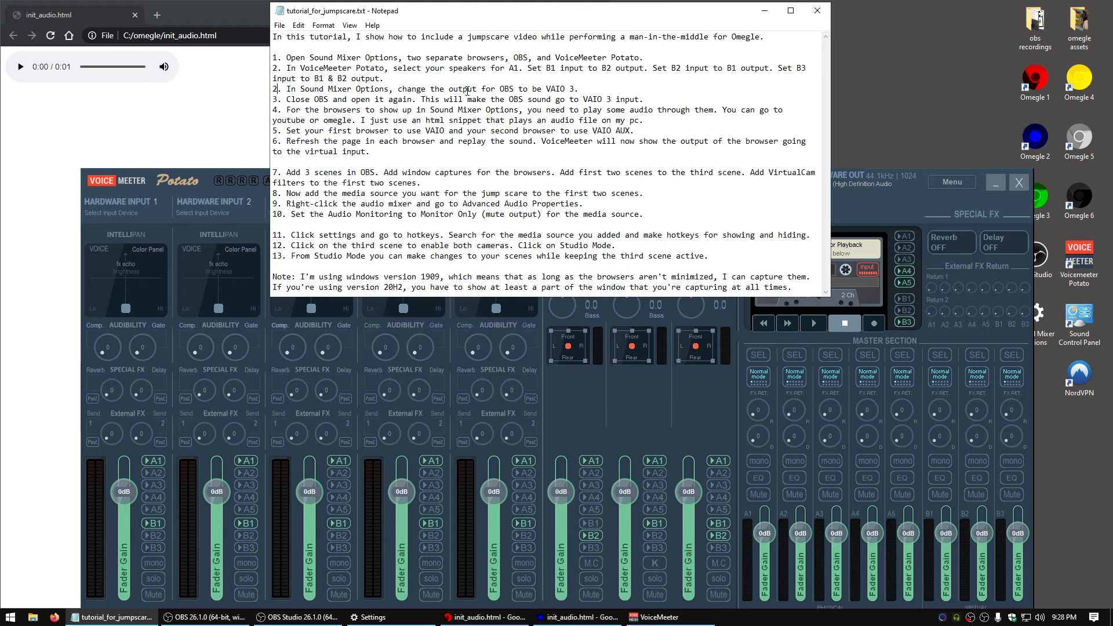
key(shift+End)
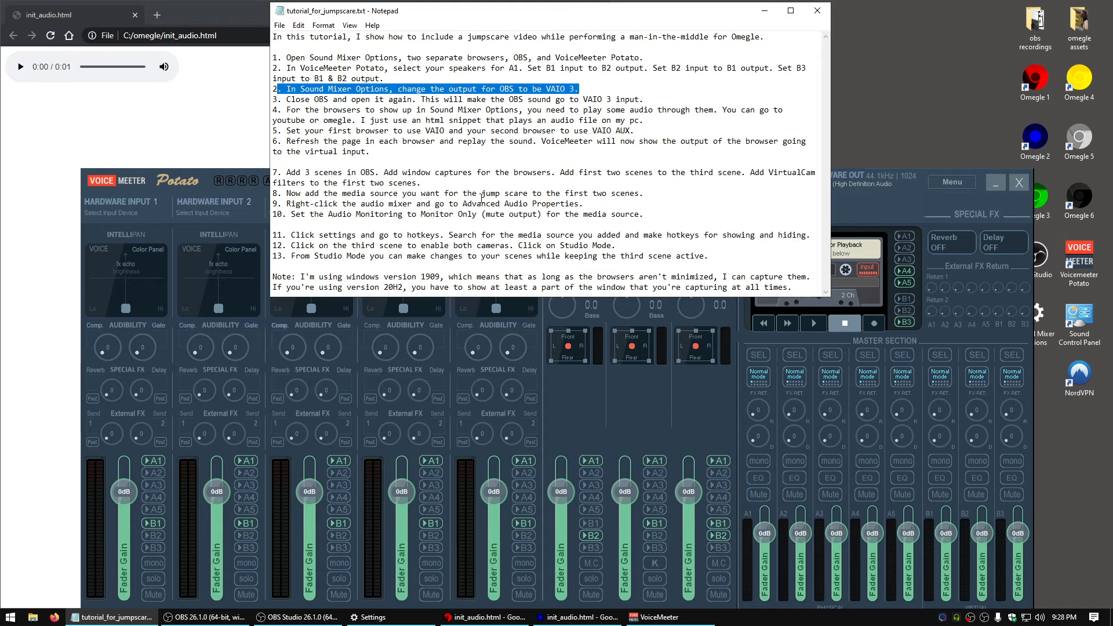
click(375, 614)
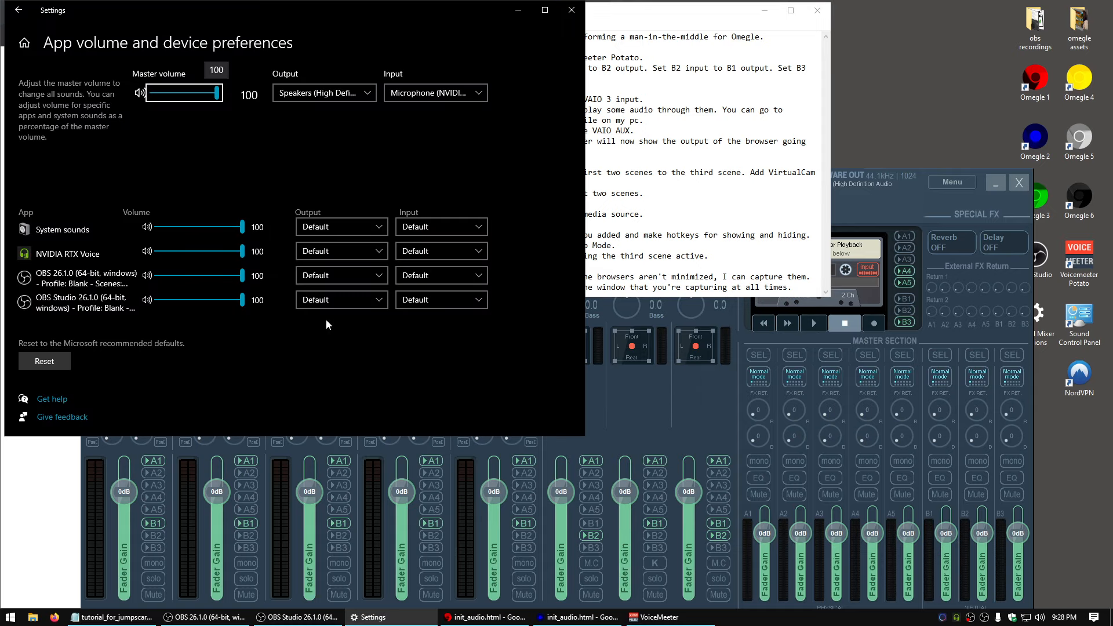
click(328, 299)
click(479, 399)
Close OBS Studio and open it again so its sound uses the VAIO 3 input
click(707, 173)
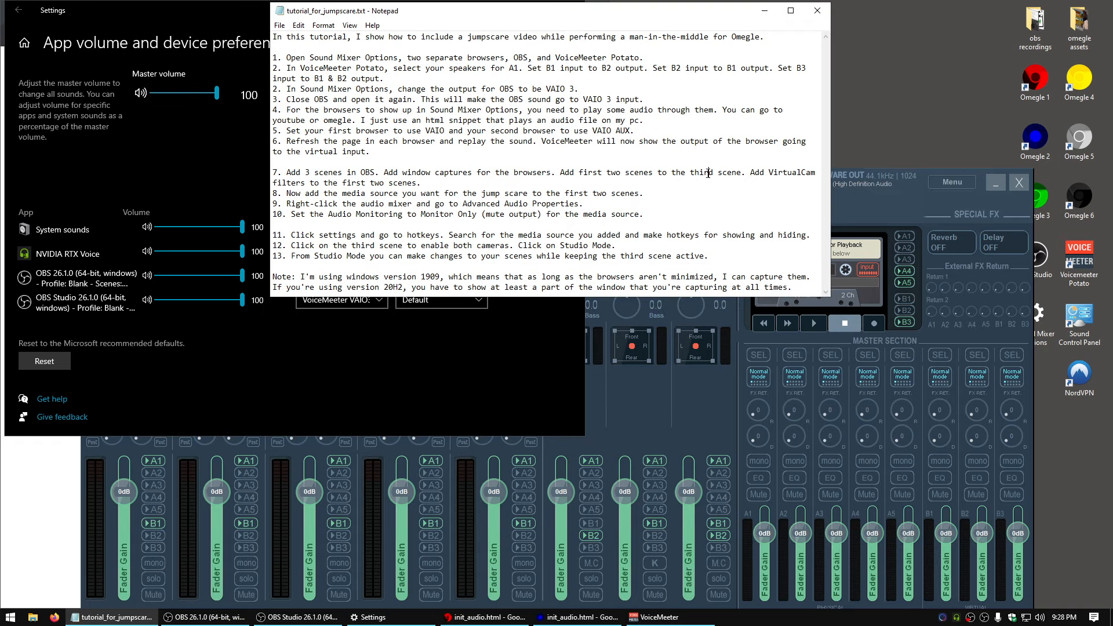
drag(289, 103, 645, 100)
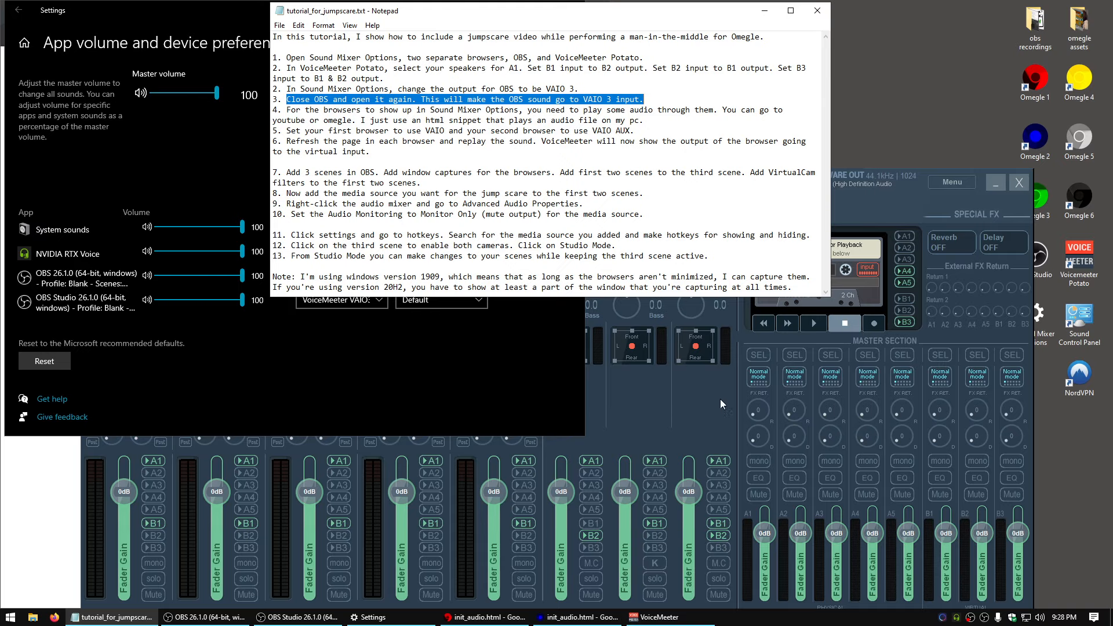
click(299, 617)
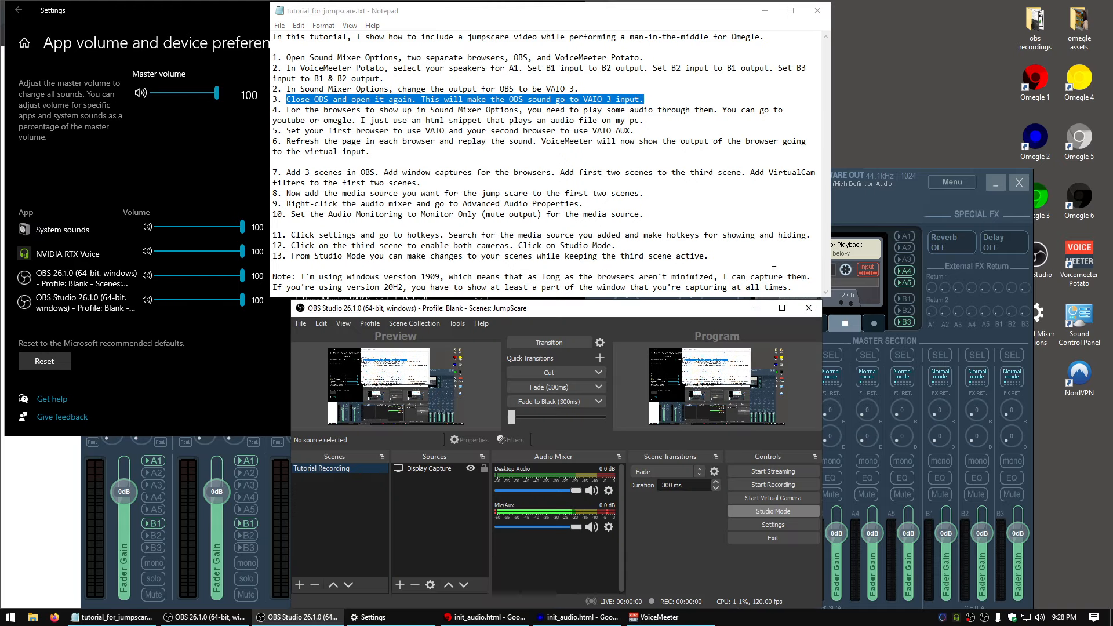
click(810, 307)
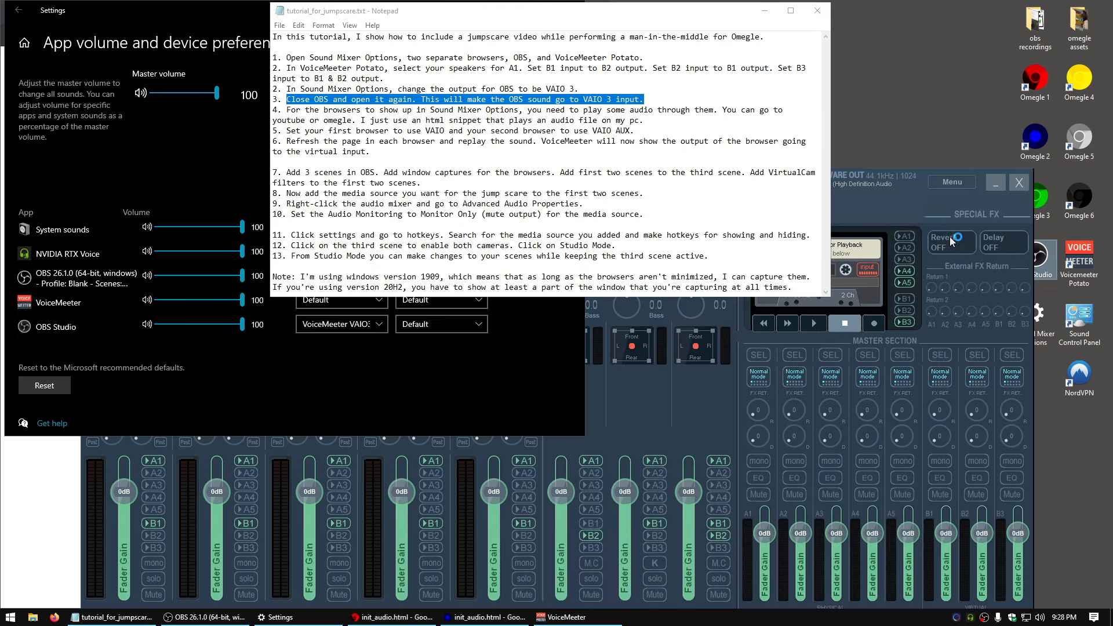
click(615, 323)
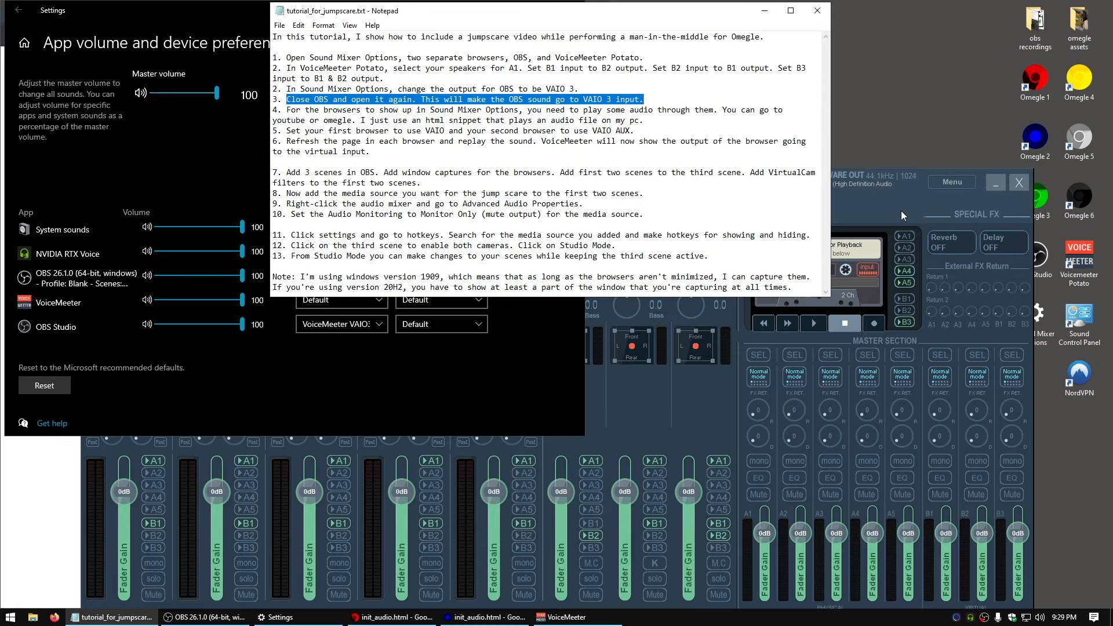
click(900, 211)
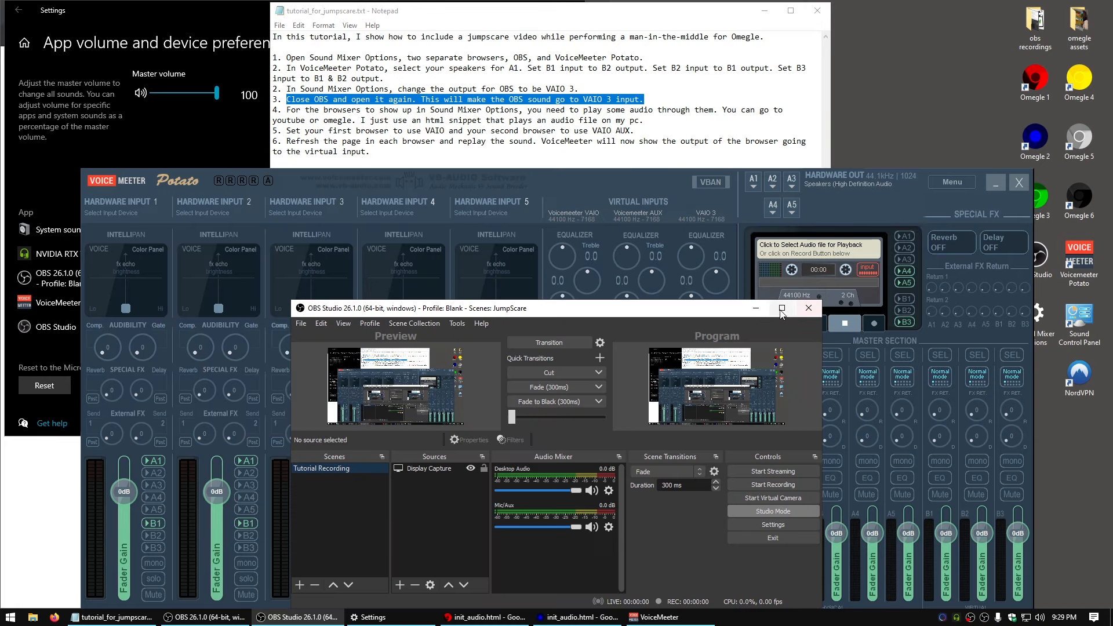
Move the VoiceMeeter window up the screen and bring OBS Studio back in front of it
click(755, 217)
drag(660, 185, 666, 60)
click(676, 559)
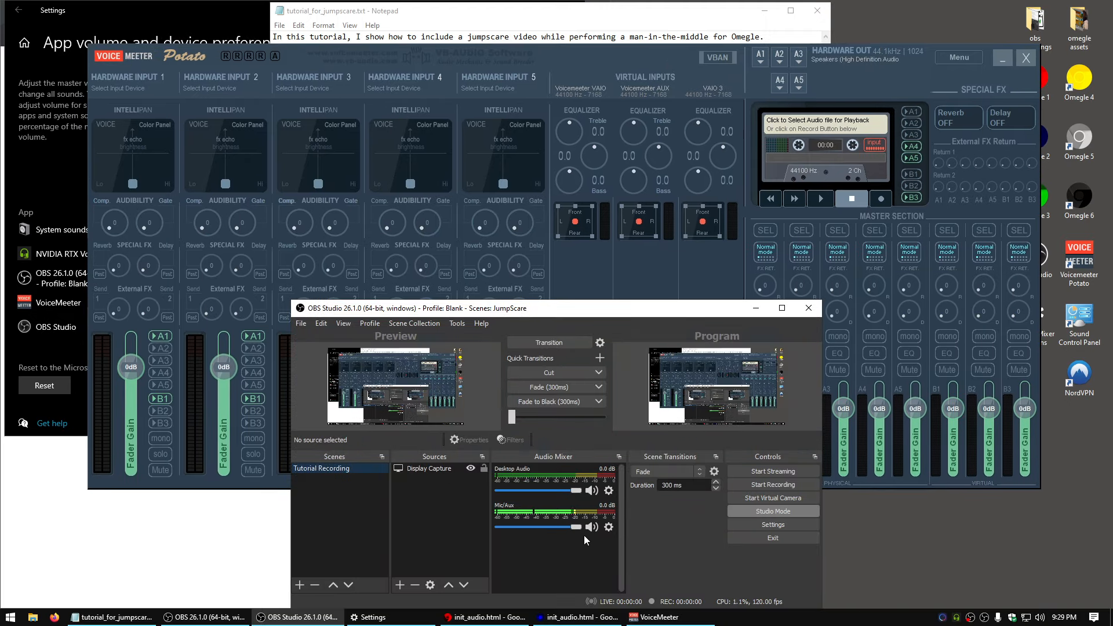
Play the init_audio.html sound in both the Omegle 1 and Omegle 2 browsers, following instruction 4 of the notes
click(570, 19)
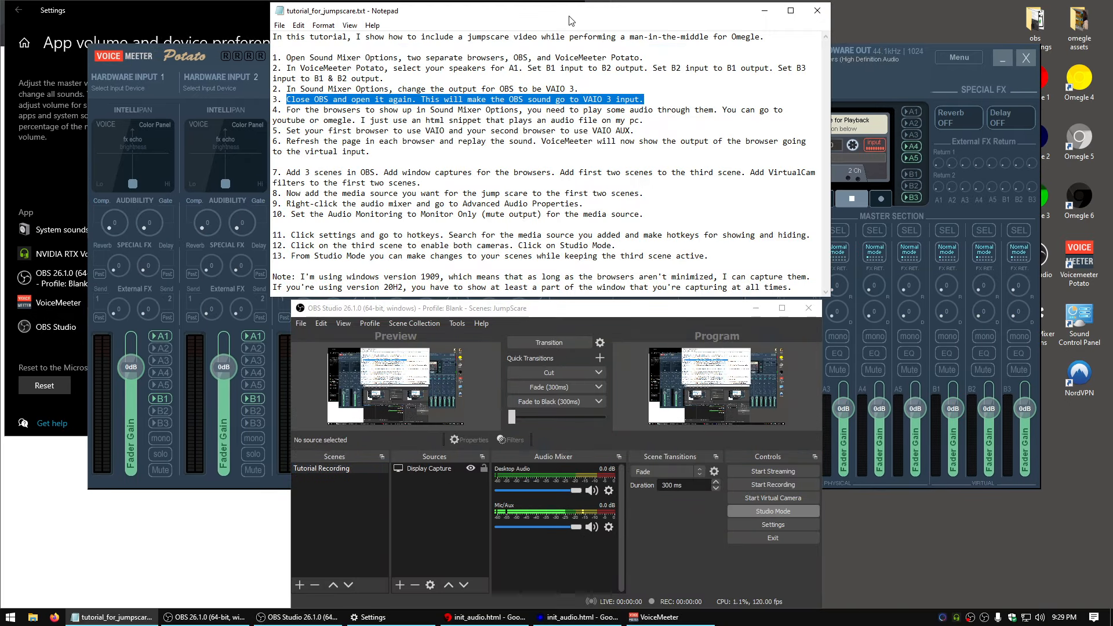
mouse_move(285, 110)
mouse_down()
mouse_move(629, 111)
mouse_move(646, 122)
mouse_move(279, 110)
mouse_up()
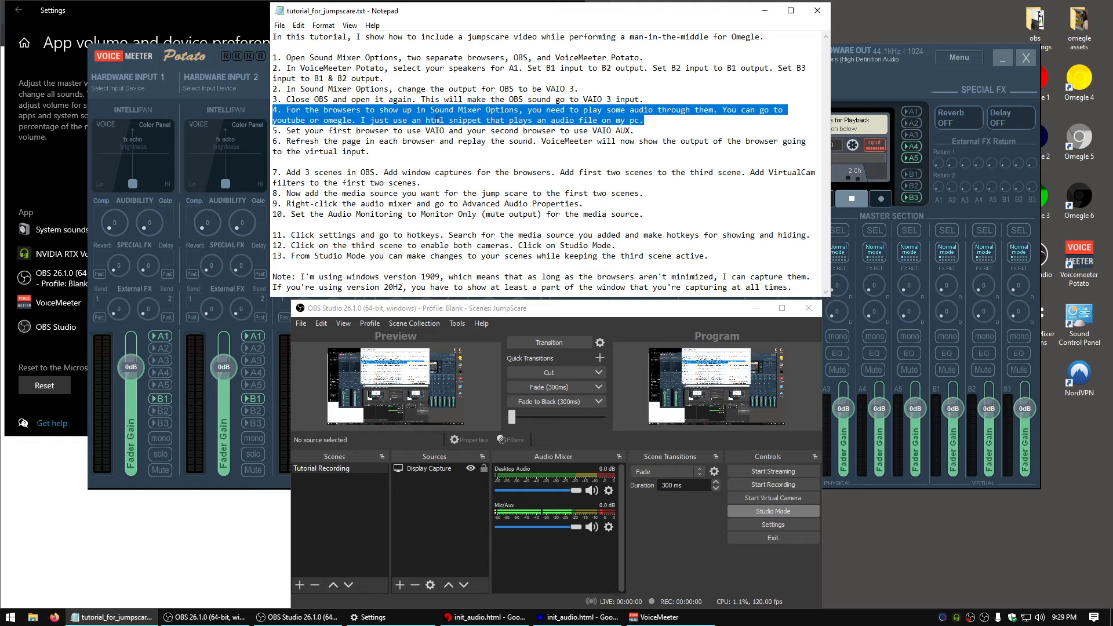
click(431, 120)
drag(357, 123, 526, 121)
click(678, 130)
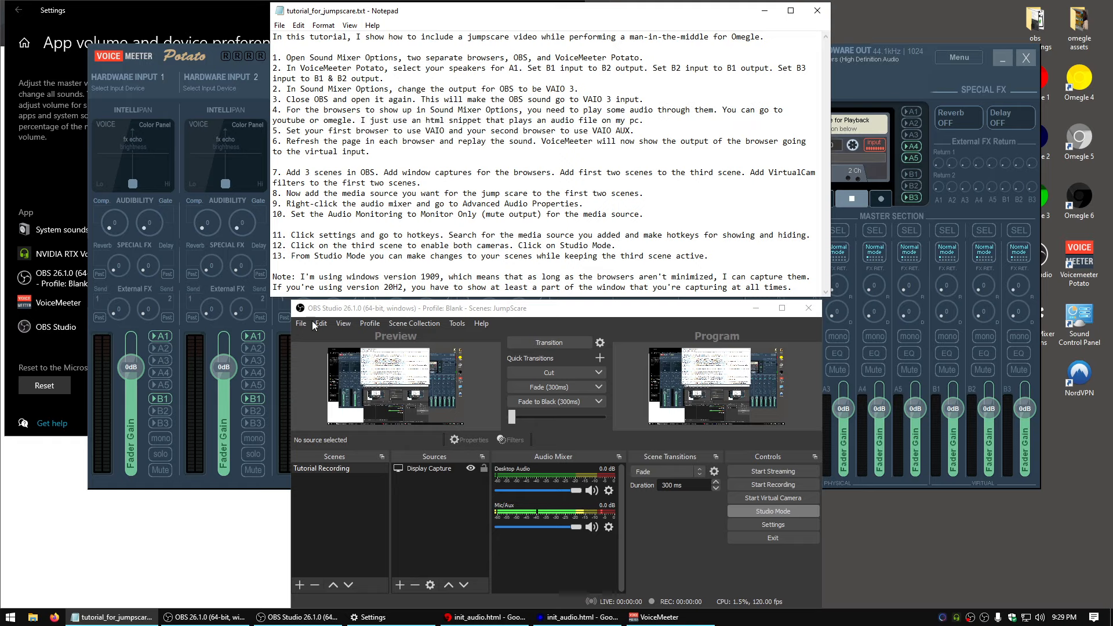
click(197, 508)
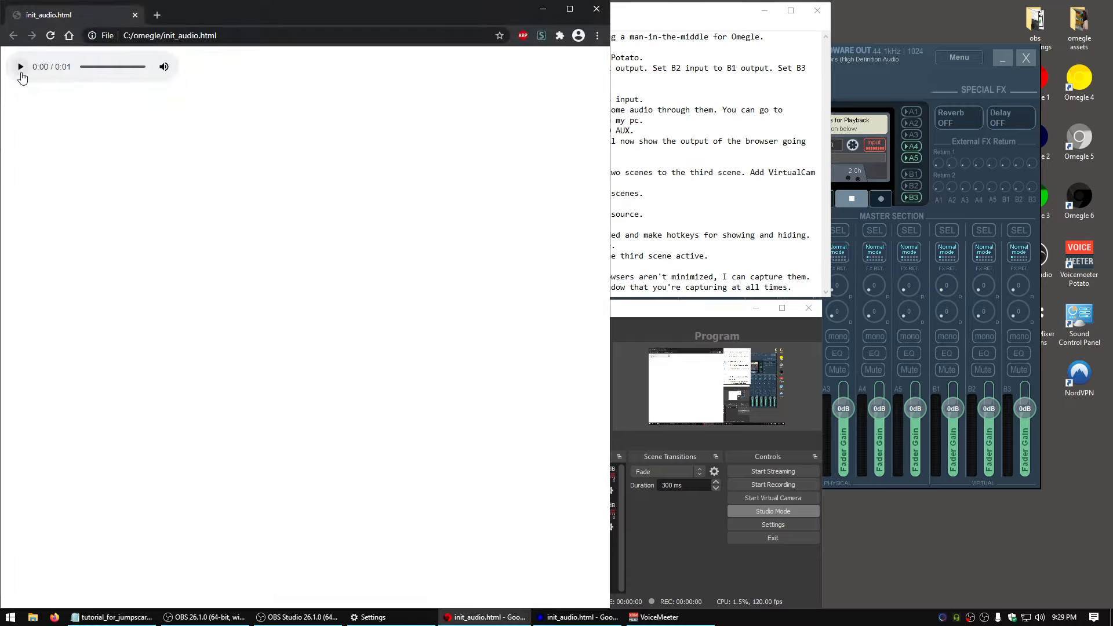
click(20, 68)
click(578, 617)
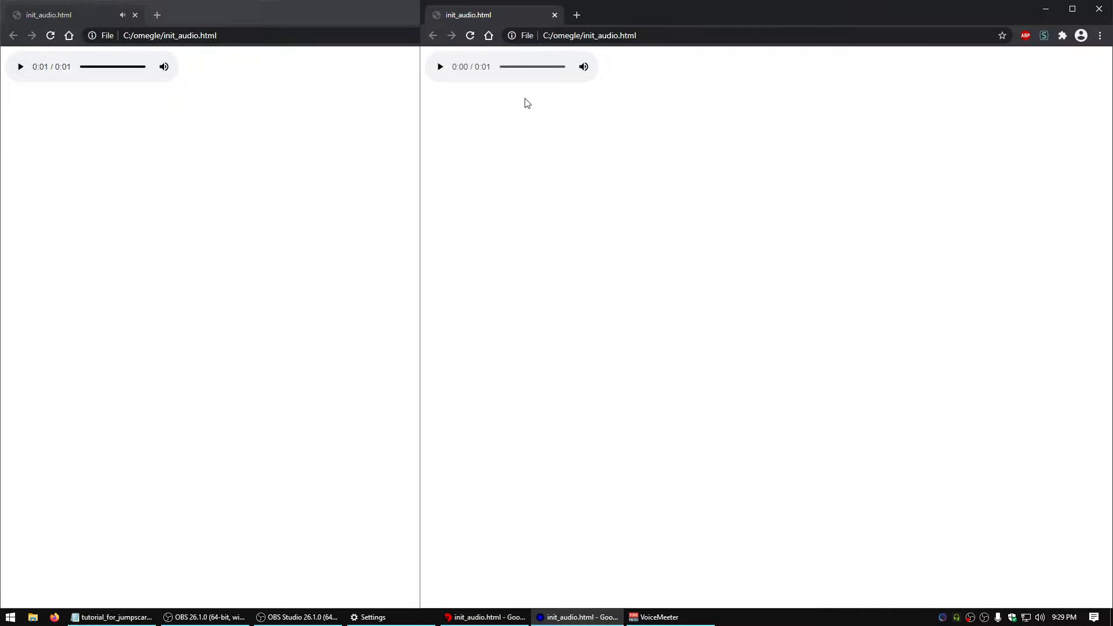
click(440, 69)
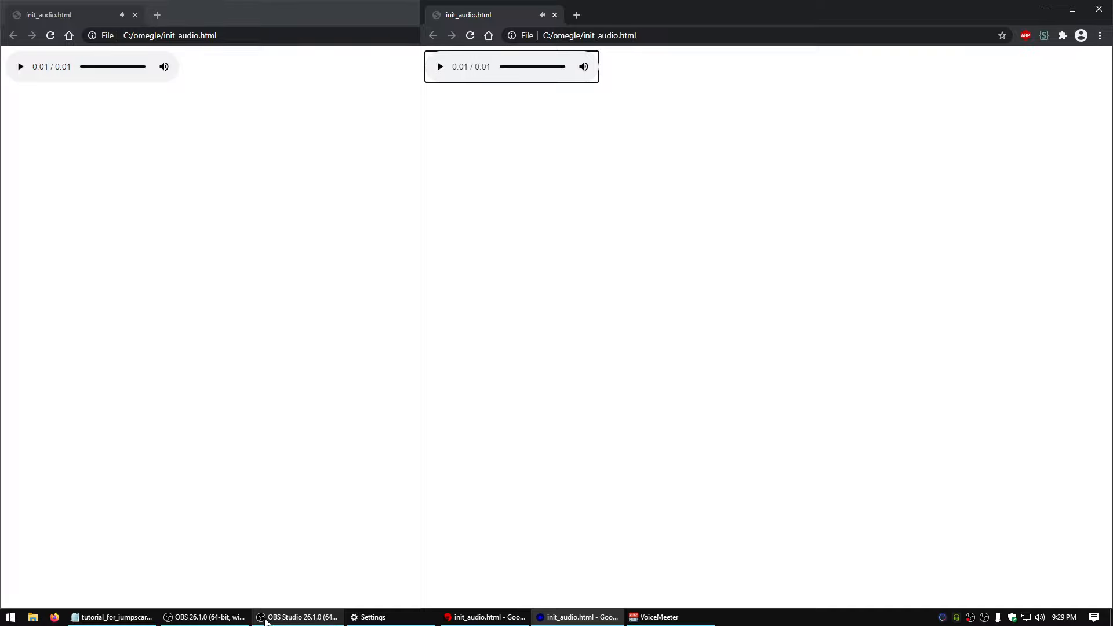
In the sound mixer settings, set Omegle 1's output to VoiceMeeter Input (VAIO) and its input to VoiceMeeter Output (VAIO)
click(371, 616)
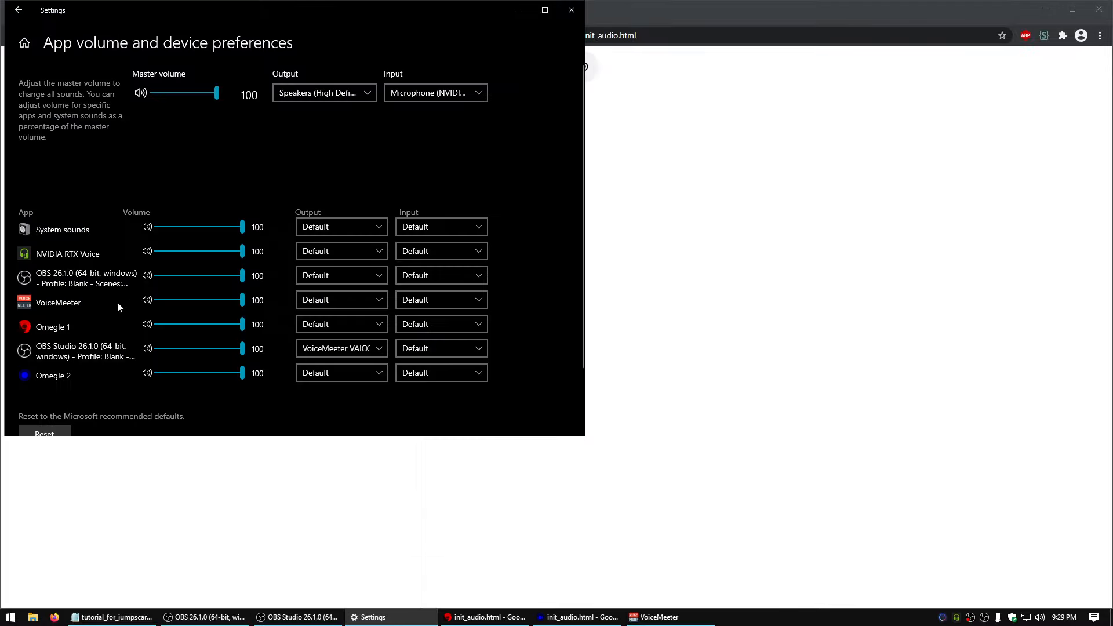
click(348, 324)
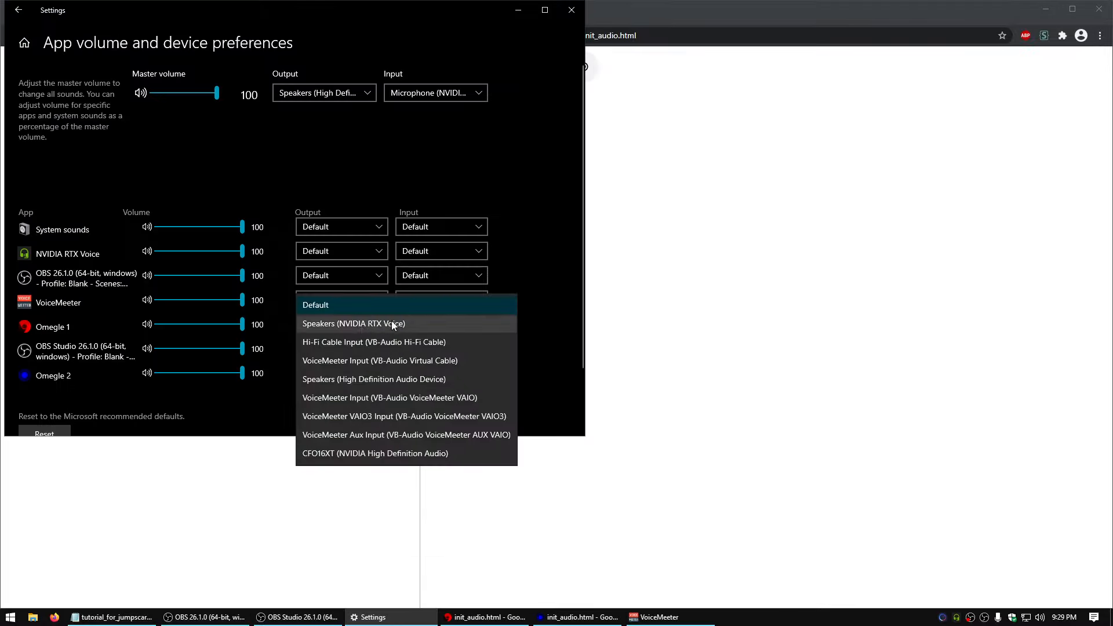
click(126, 620)
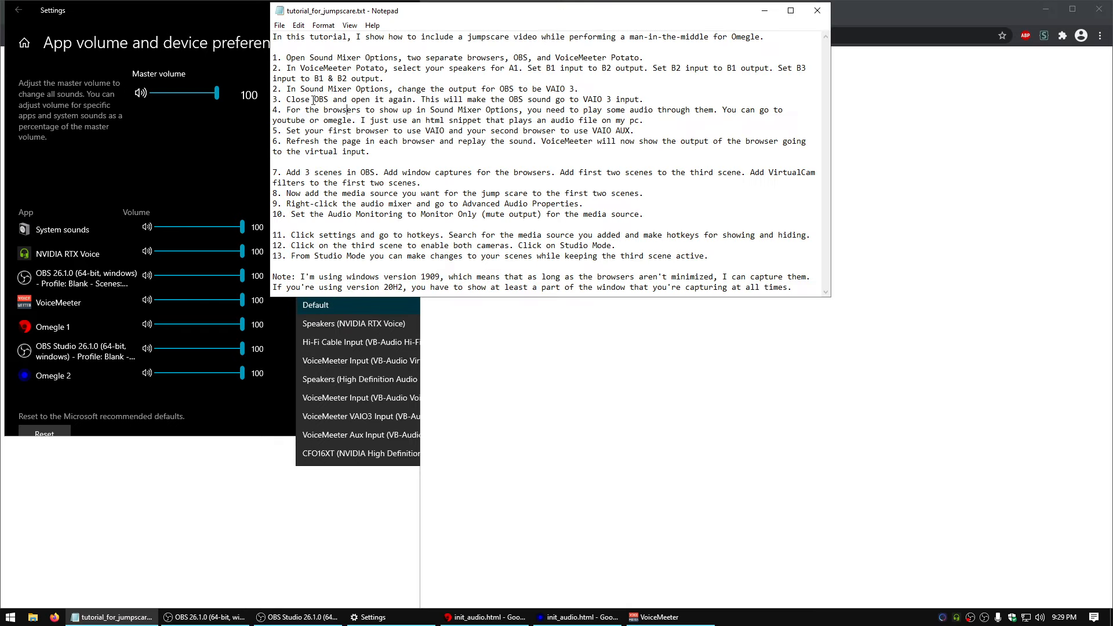
drag(286, 131, 632, 133)
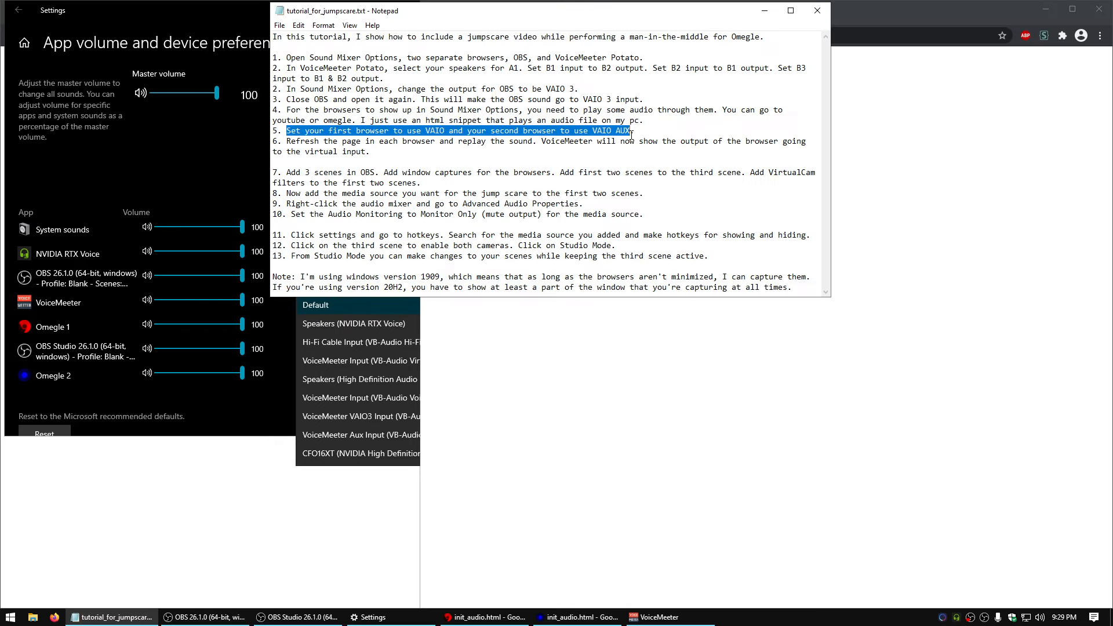
click(240, 413)
click(345, 320)
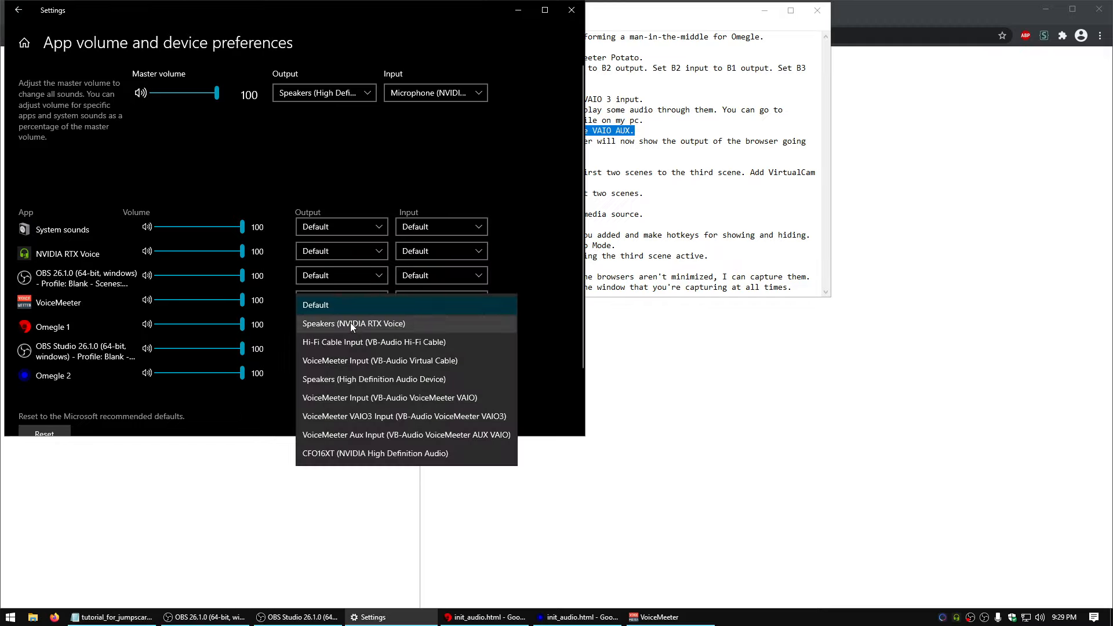
click(489, 404)
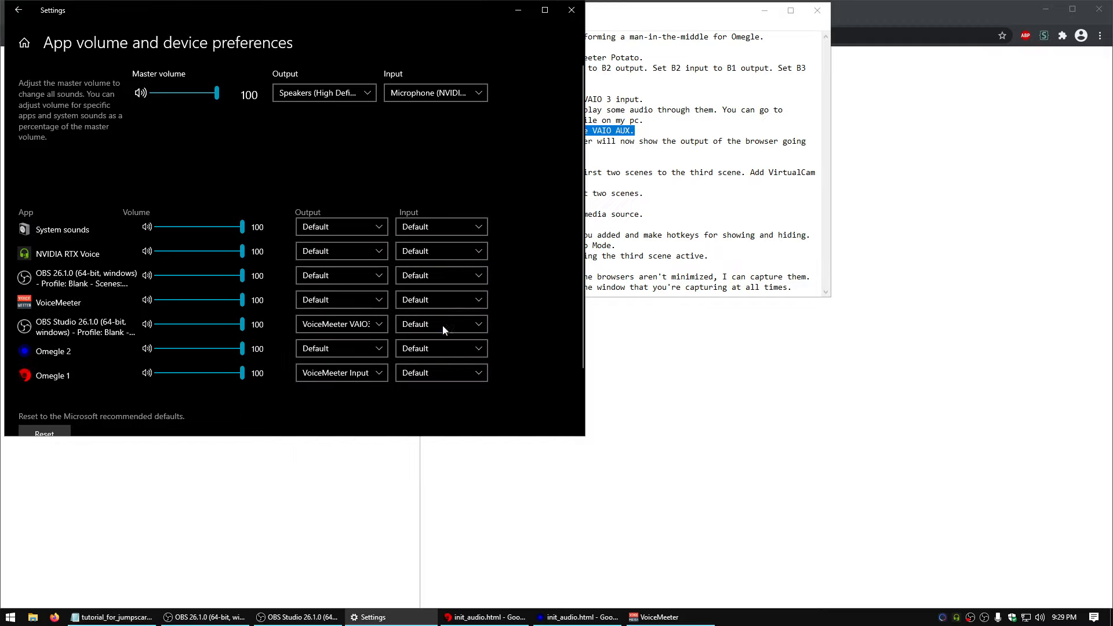
click(438, 371)
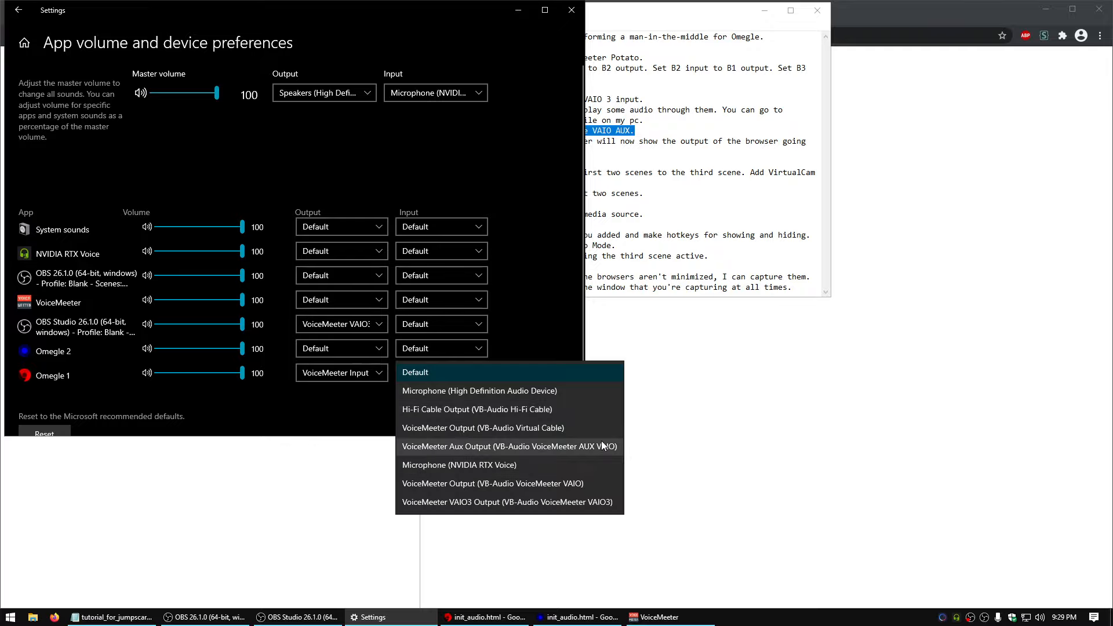
click(586, 483)
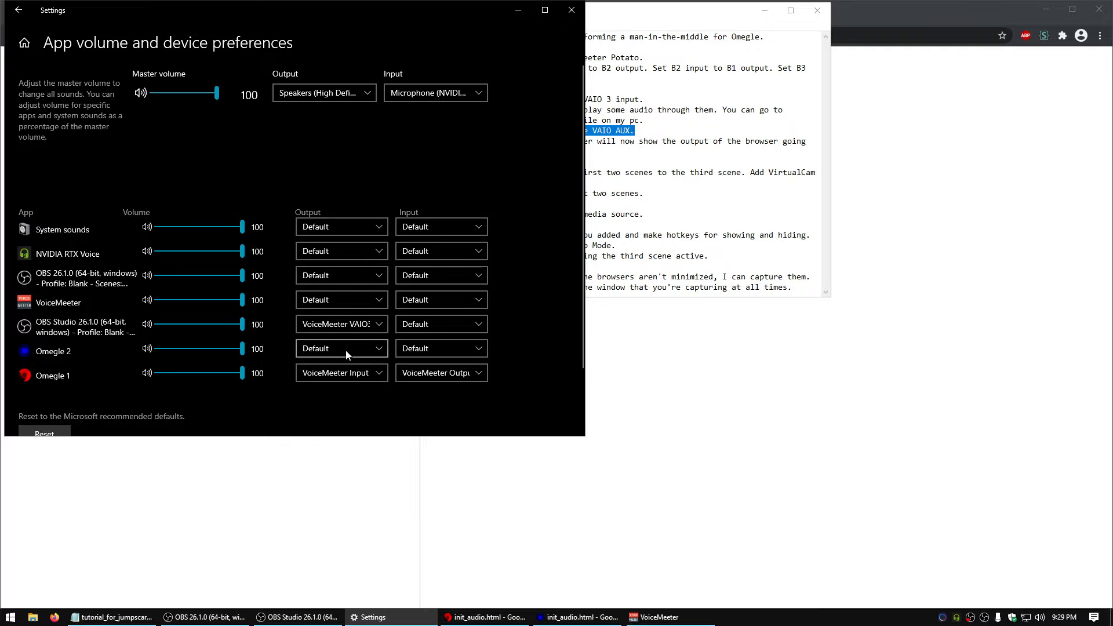
Set Omegle 2's output to VoiceMeeter Aux Input and its input to VoiceMeeter Aux Output
click(346, 354)
click(486, 460)
click(468, 348)
click(608, 428)
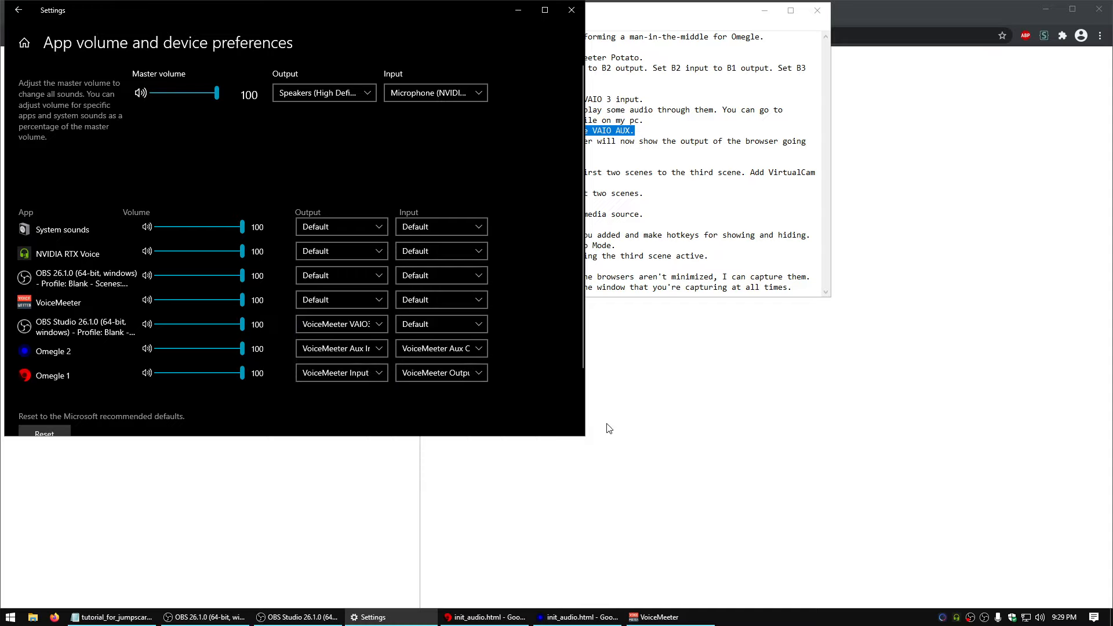
Check that Omegle 1's input is VoiceMeeter Output (VAIO) and highlight instruction 6 in the notes
click(475, 374)
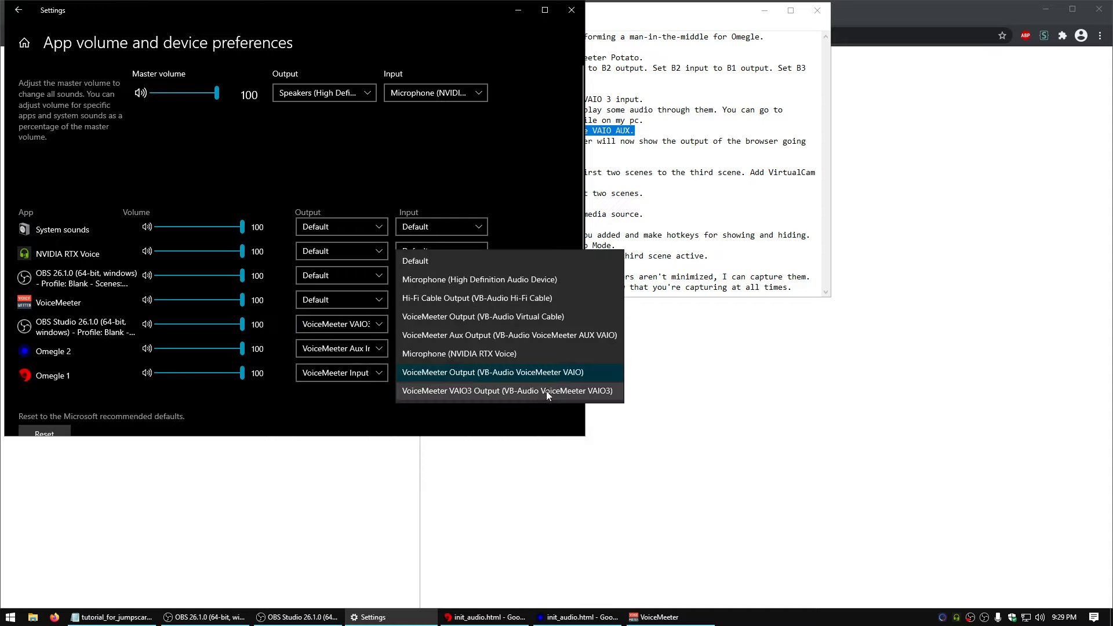
click(599, 374)
click(721, 195)
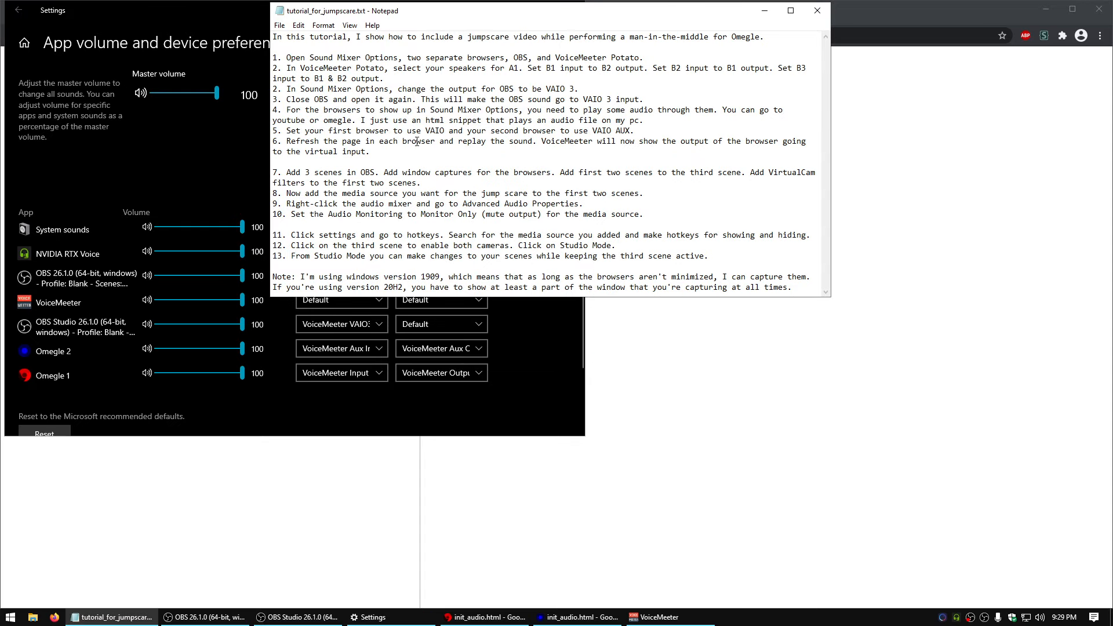
drag(371, 152, 277, 145)
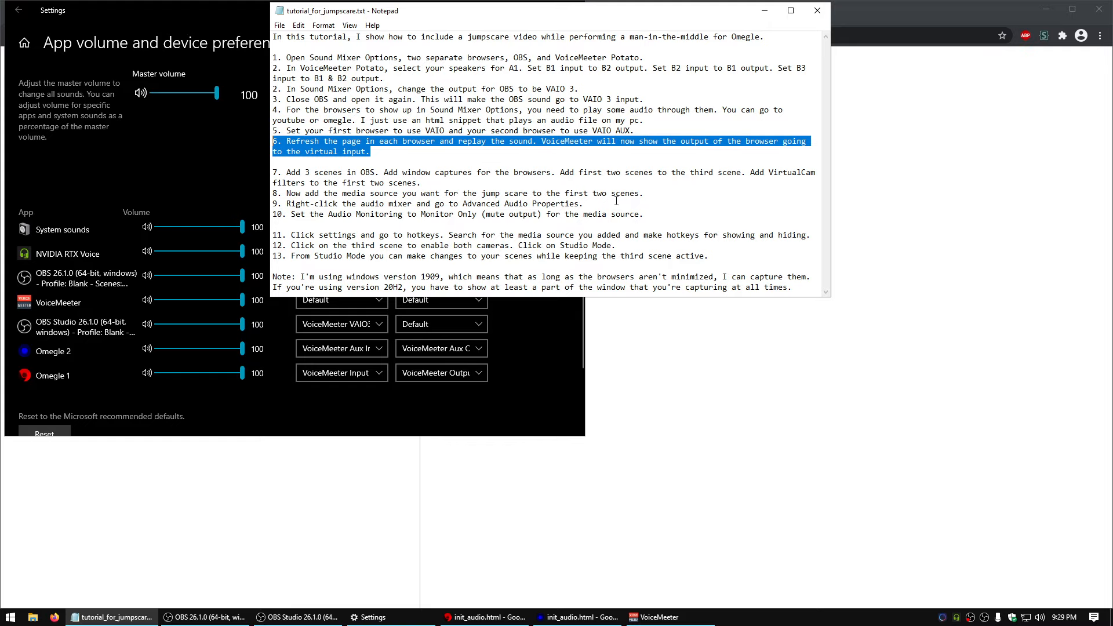
Replay the init_audio.html sound in the Omegle 2 browser and bring VoiceMeeter to the front to check its virtual inputs
click(657, 616)
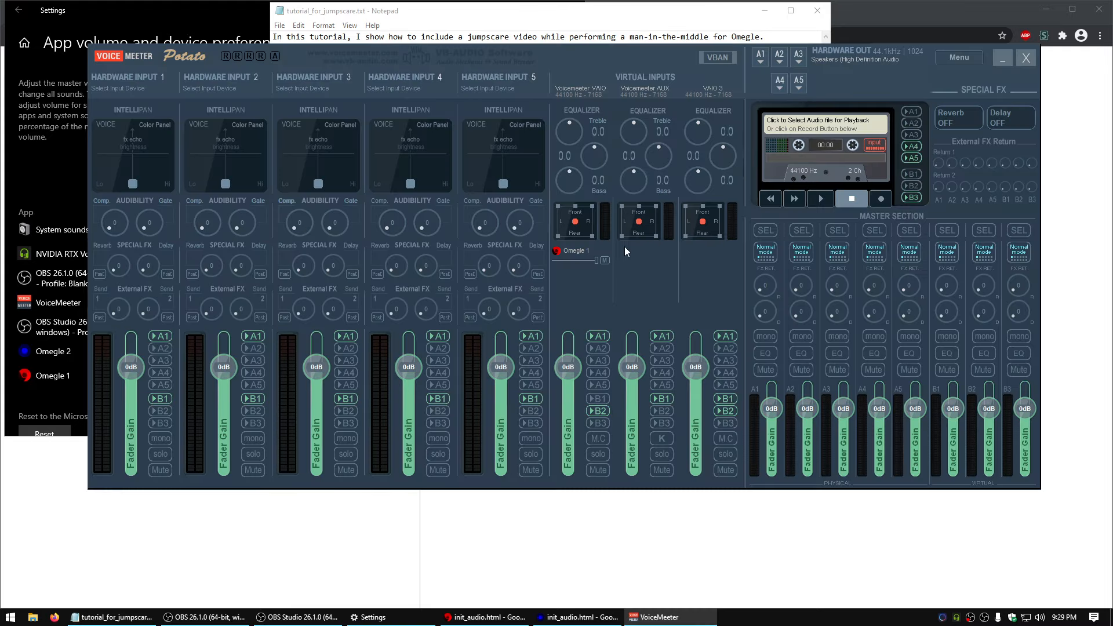
click(571, 618)
click(569, 619)
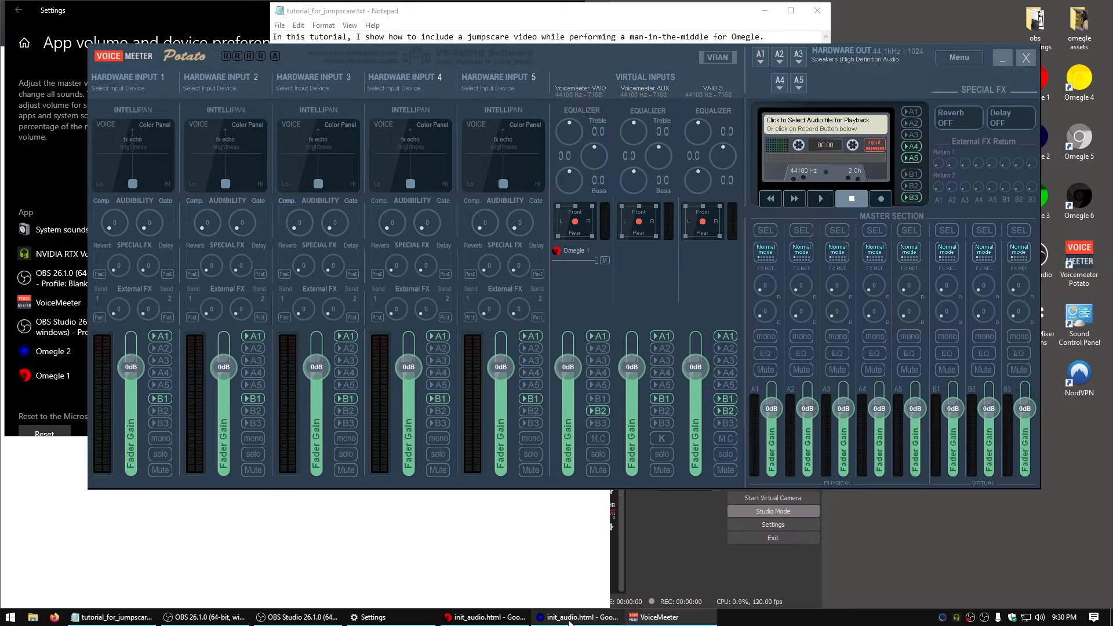
click(570, 619)
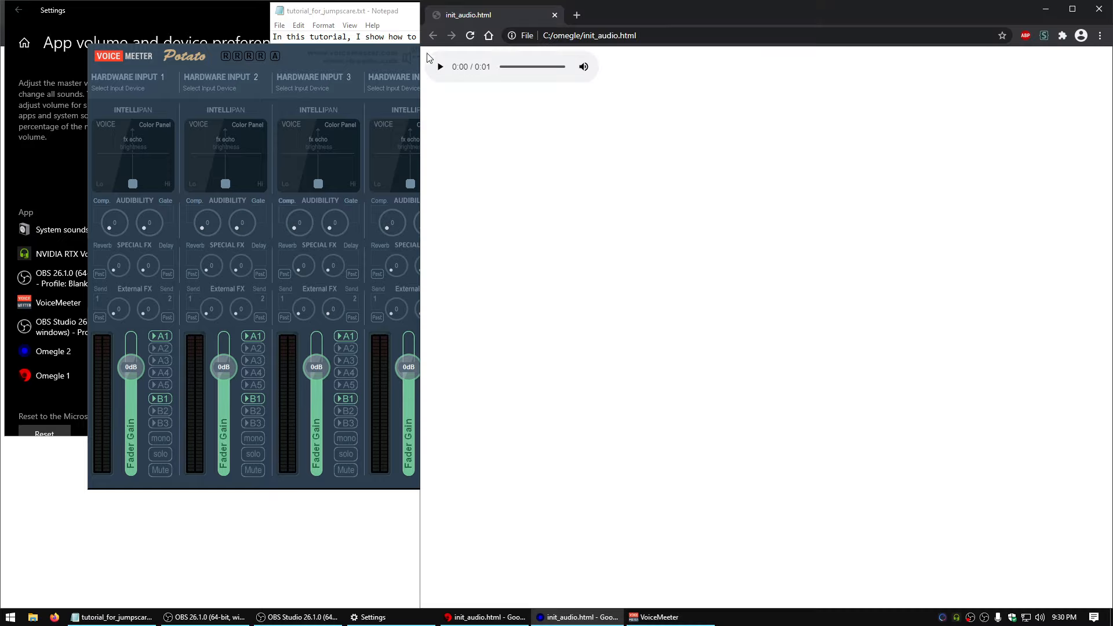
click(439, 67)
click(325, 53)
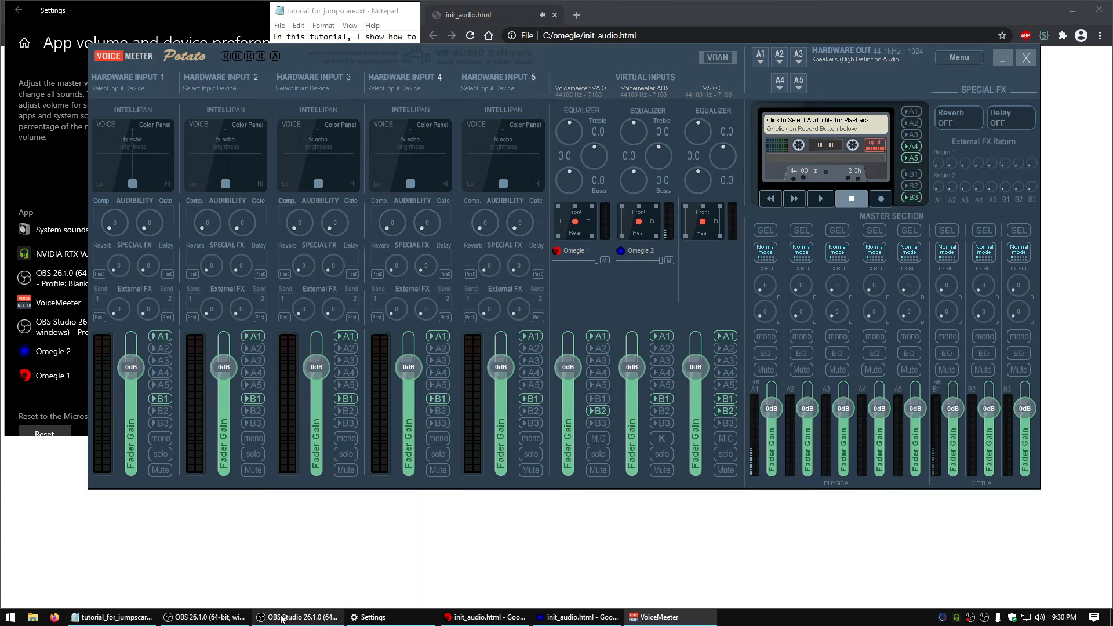
Bring up the tutorial_for_jumpscare.txt notes and read instruction 7 about adding three scenes in OBS
click(111, 617)
drag(272, 172, 672, 183)
click(675, 189)
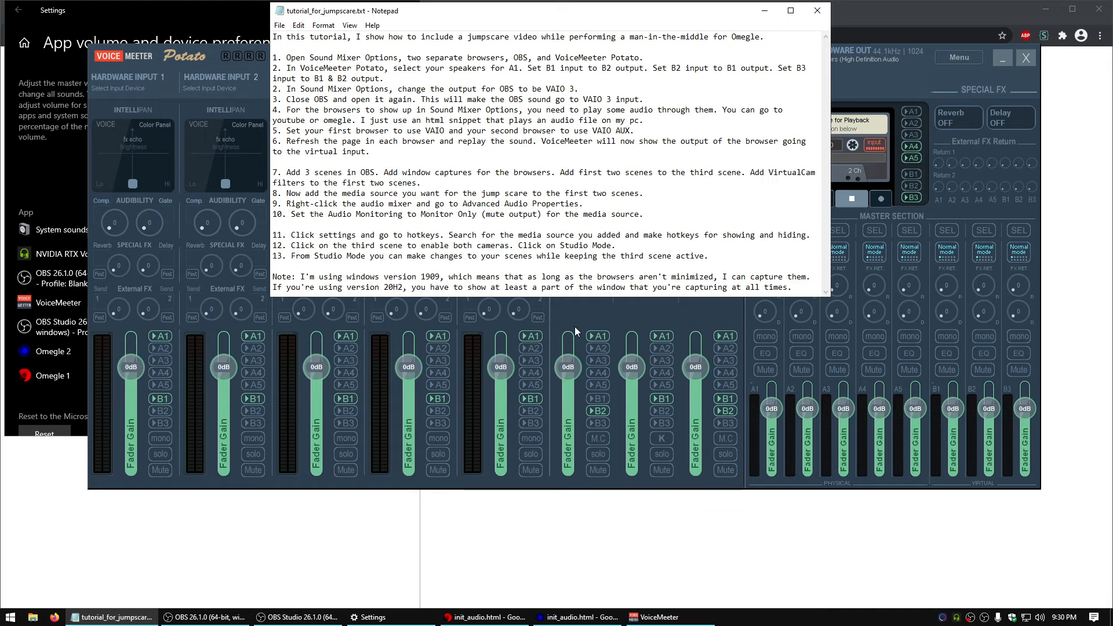
Switch to OBS Studio and rename the Tutorial Recording scene as Strangert 1
click(297, 617)
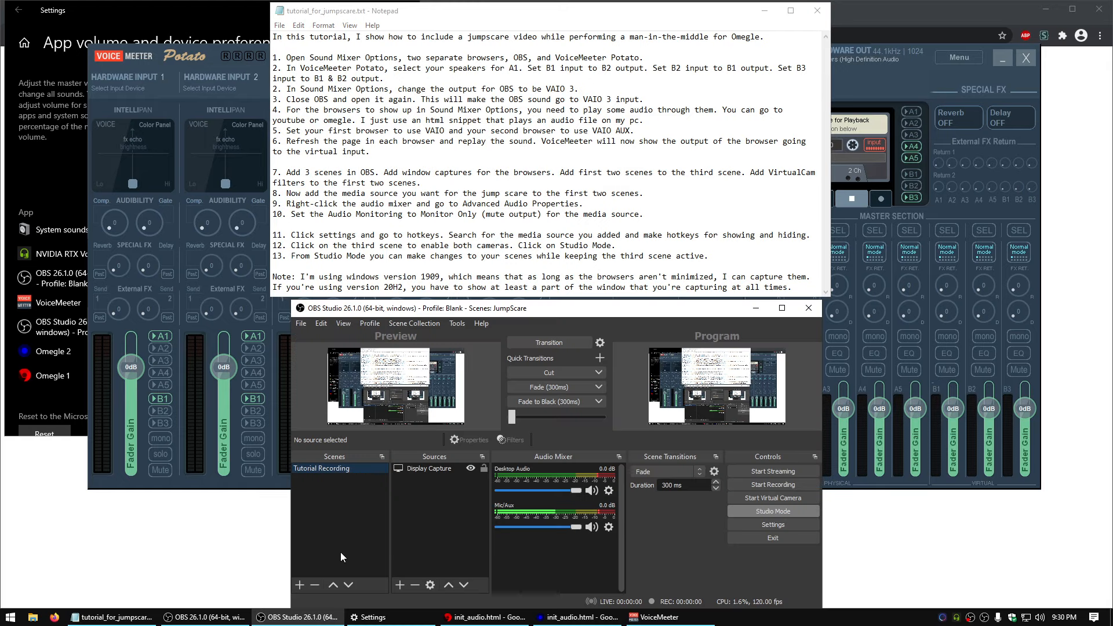
right_click(348, 468)
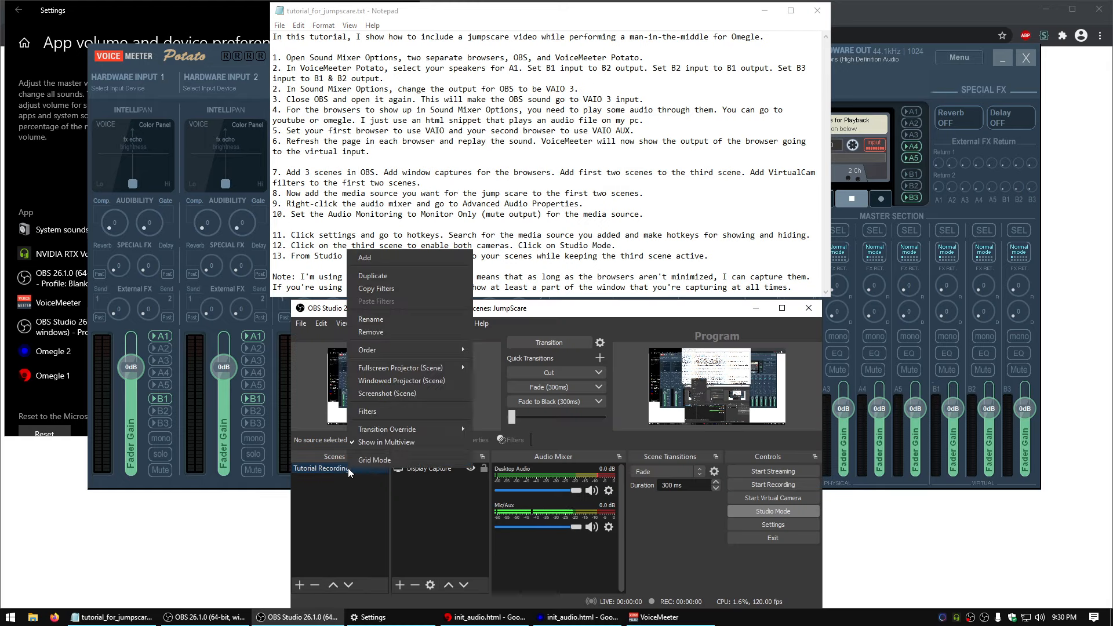
click(405, 320)
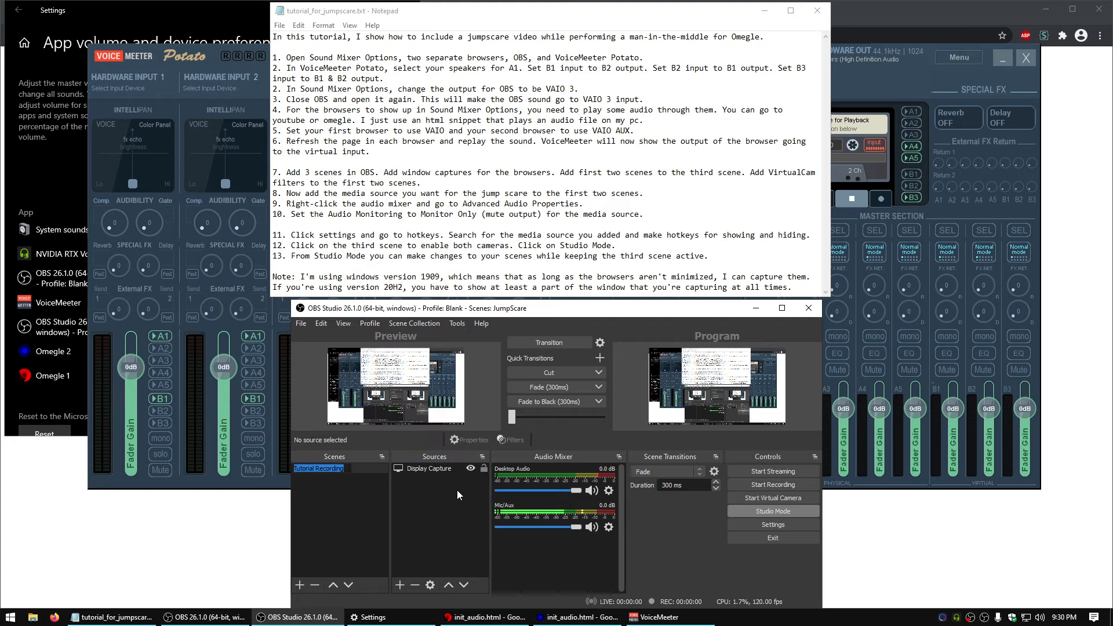
text(Strangert 1)
key(Return)
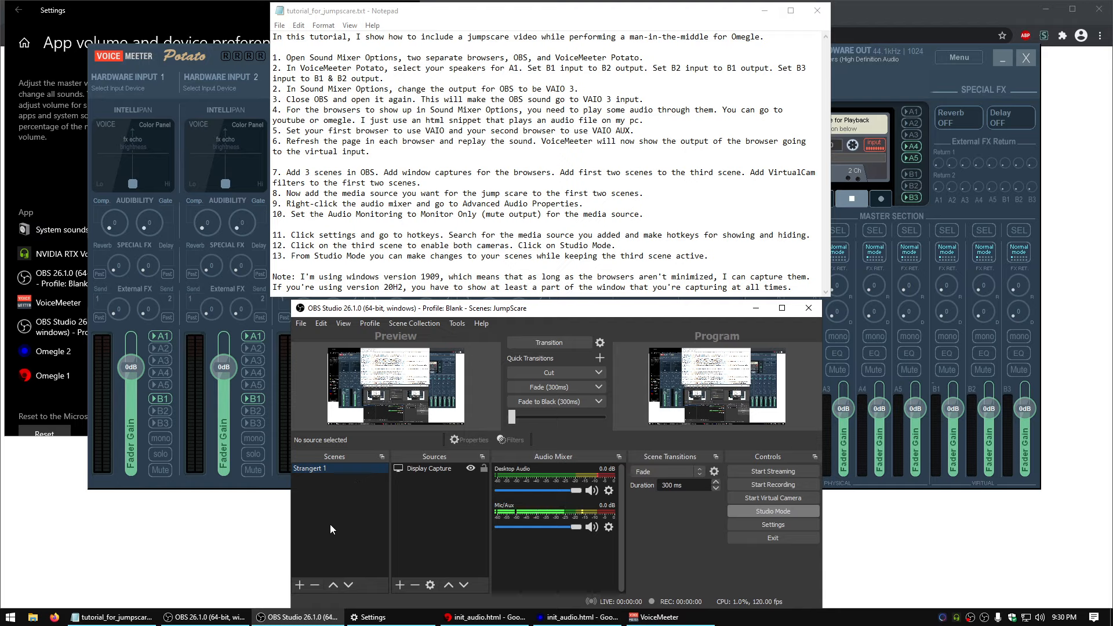
Add two new scenes named Stranger 2 and Enable cams
click(300, 584)
text(Stranger 2)
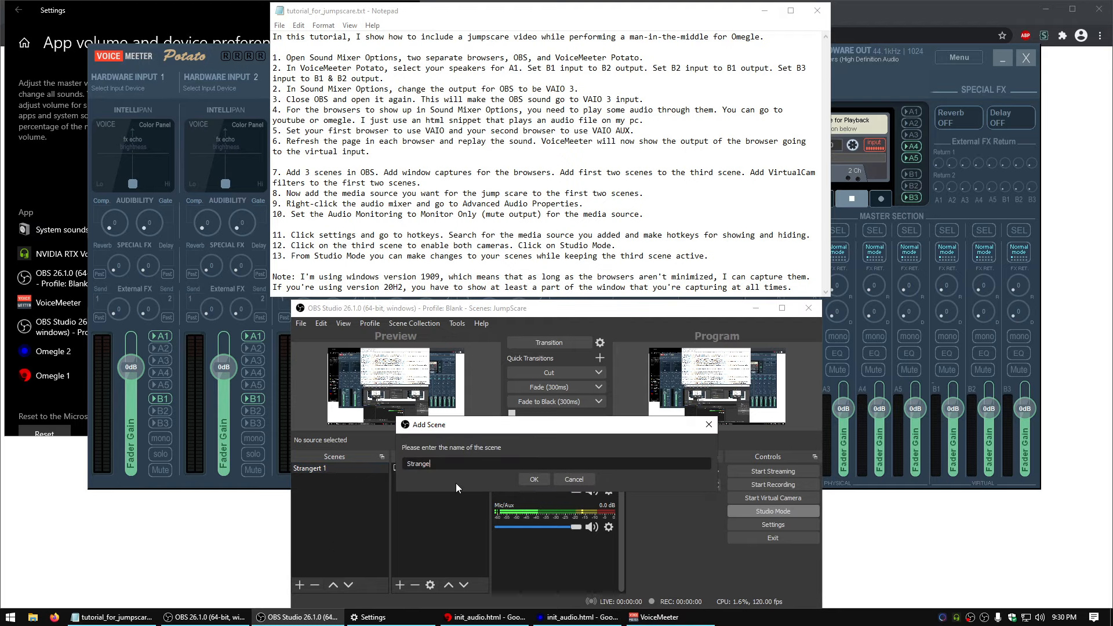
key(Return)
click(300, 585)
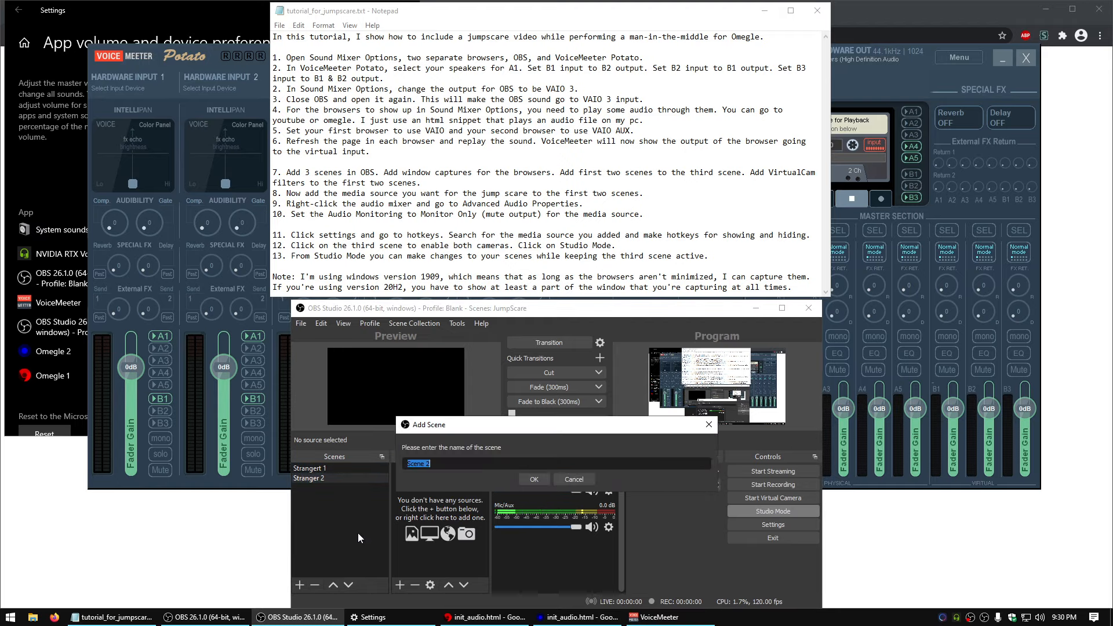
text(Enable cams)
key(Return)
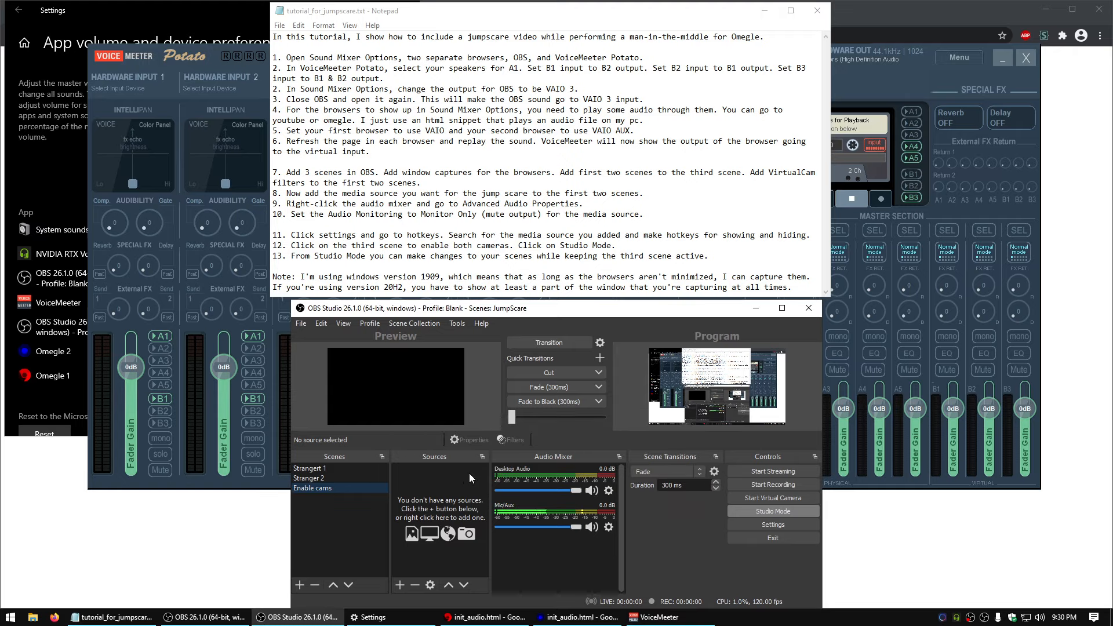
Remove the Display Capture source from the Strangert 1 scene
click(363, 468)
click(415, 584)
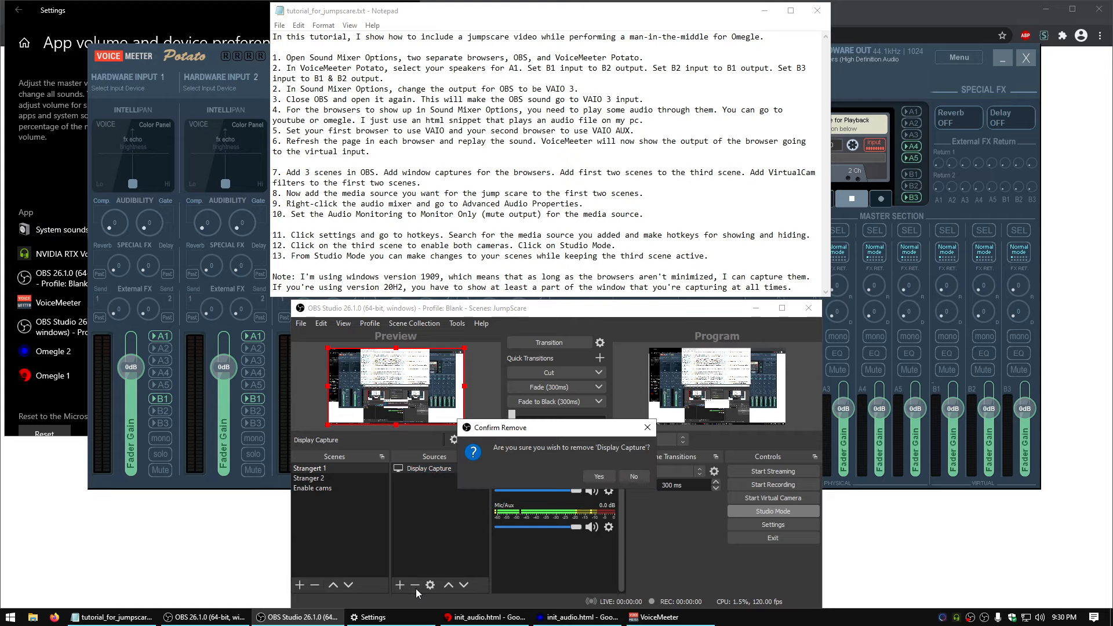
click(616, 474)
Add a Window Capture source to the Strangert 1 scene that captures the omegle1.exe init_audio.html browser window
click(400, 585)
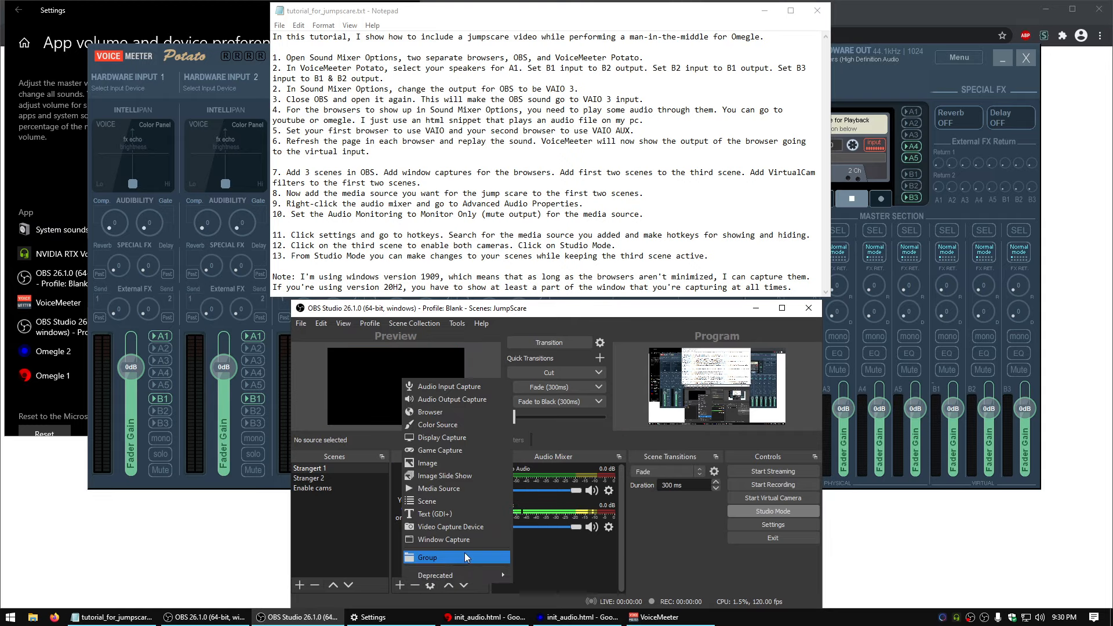
click(451, 540)
click(600, 483)
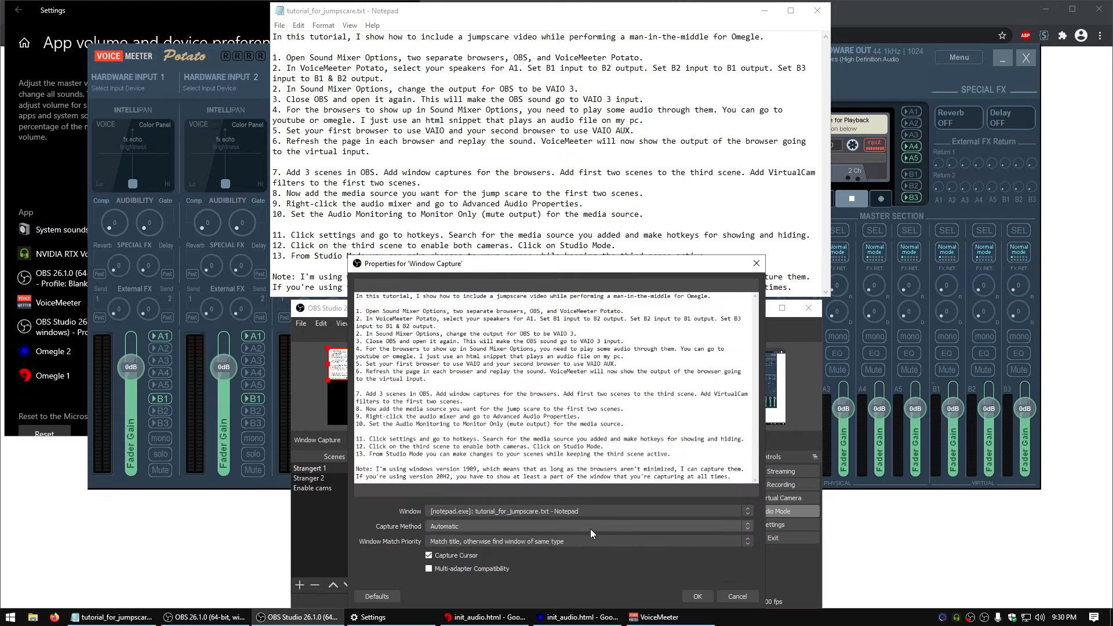
click(628, 509)
click(459, 537)
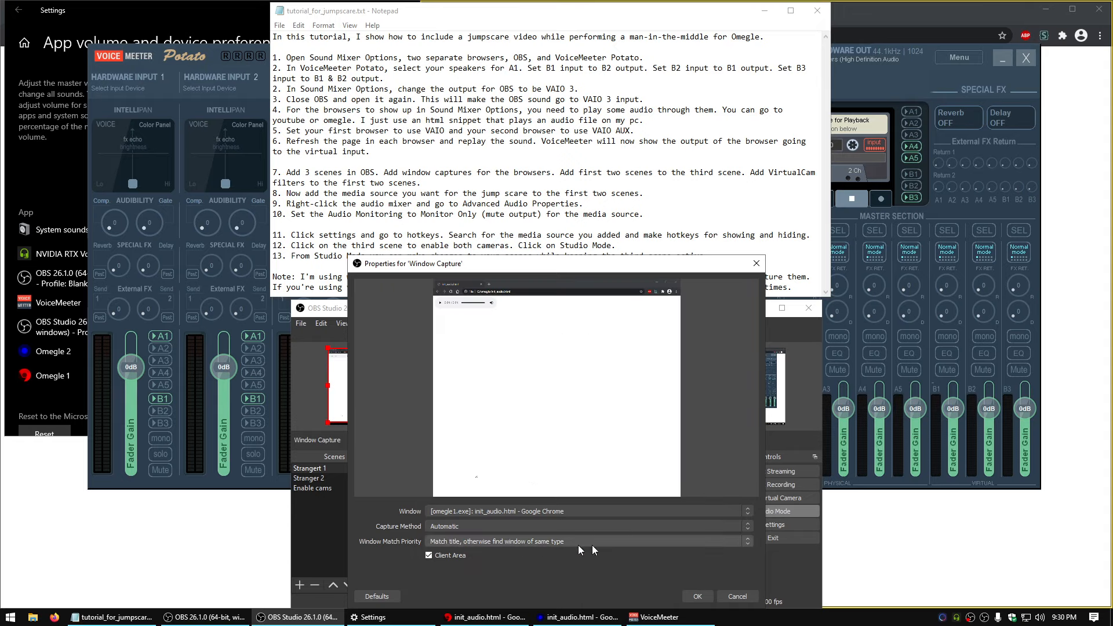
click(697, 597)
Add a Window Capture source to the Stranger 2 scene that captures the omegle2.exe init_audio.html browser window
click(366, 479)
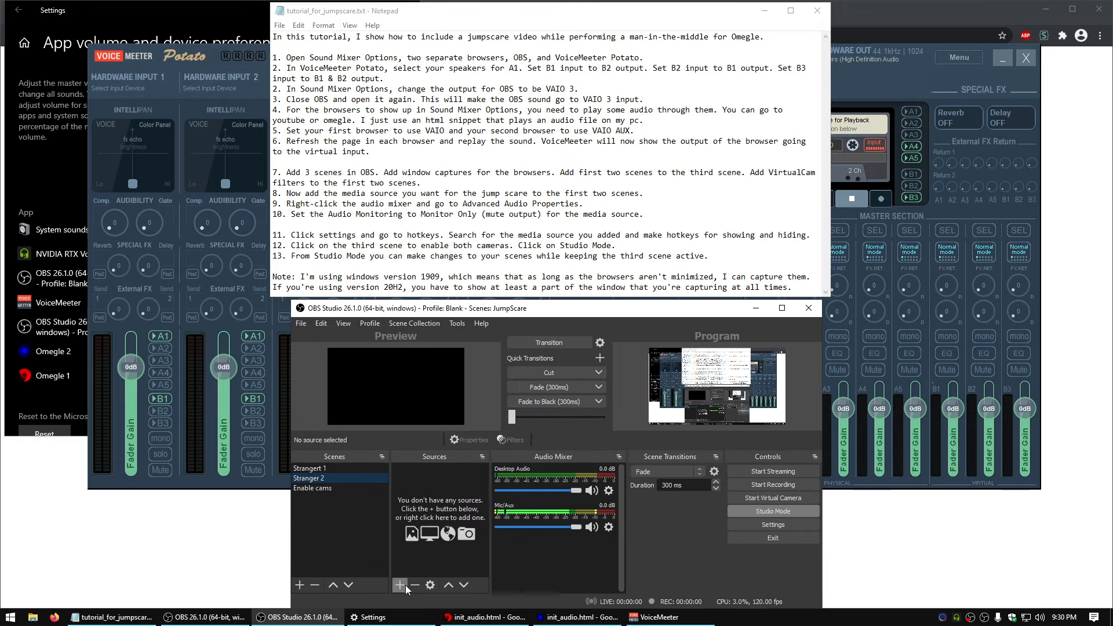
click(400, 585)
click(446, 540)
click(590, 540)
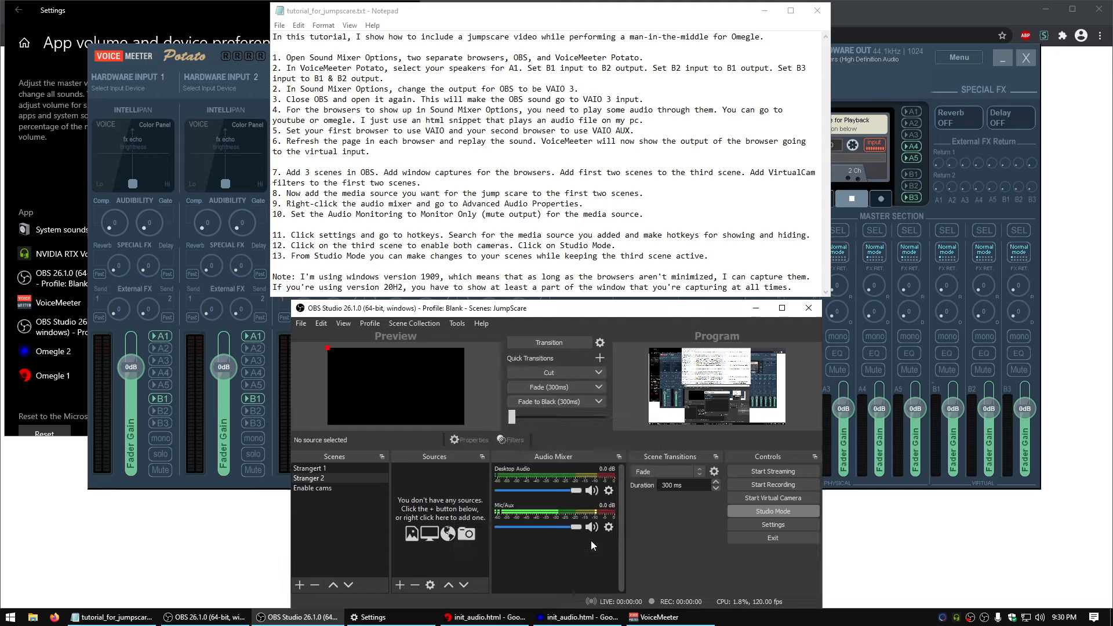
click(586, 511)
click(490, 536)
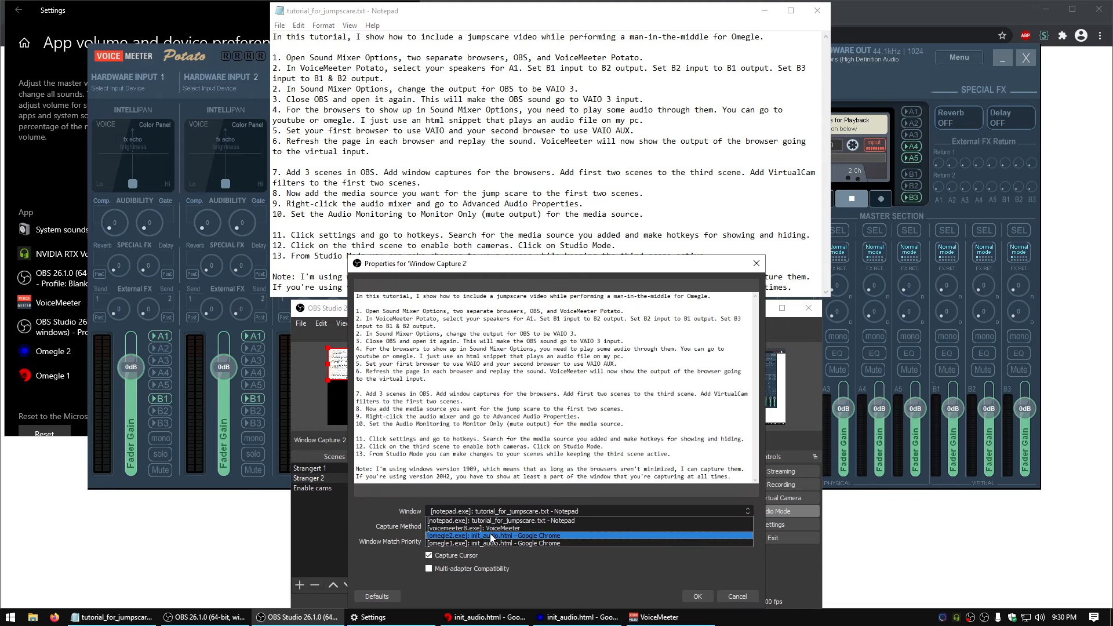
click(697, 596)
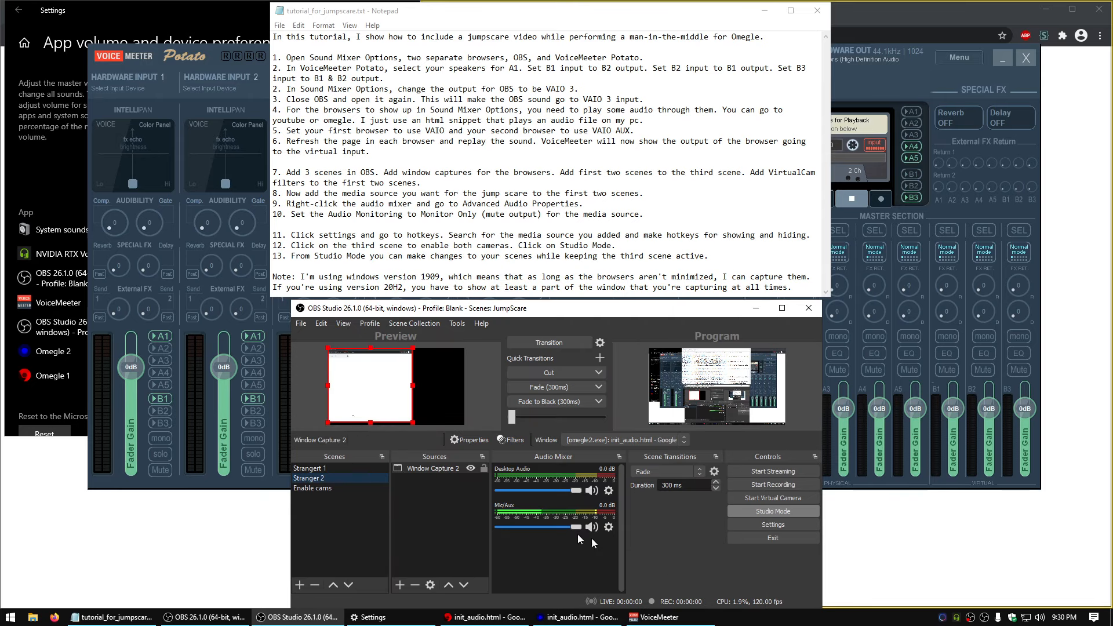
Following instruction 7 of the notes, add the existing scenes Strangert 1 and Stranger 2 as sources of the Enable cams scene
click(403, 216)
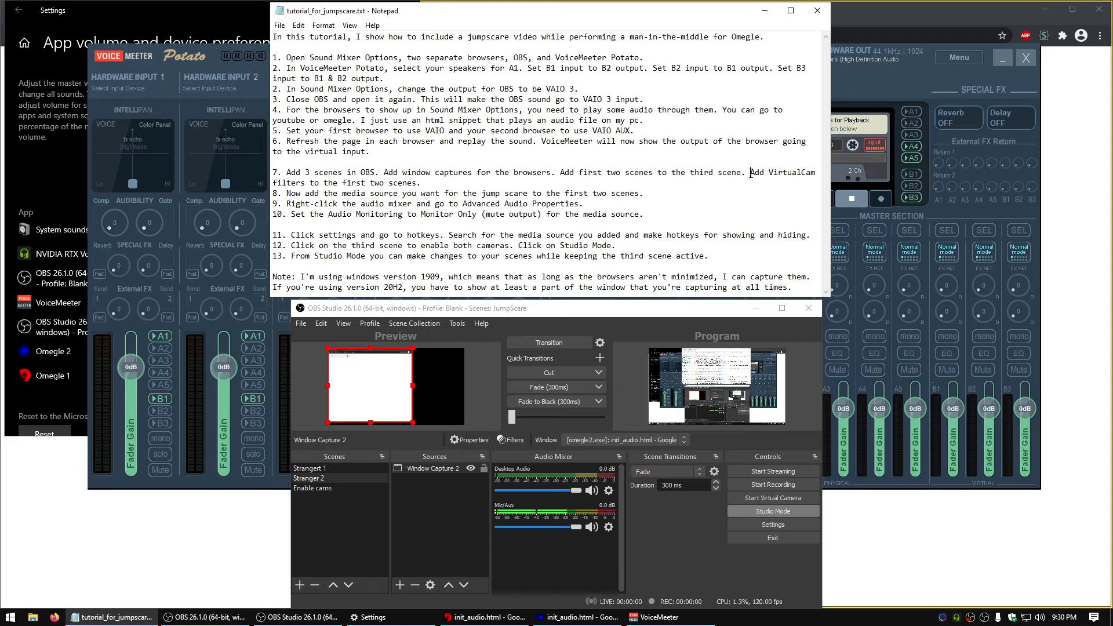
drag(750, 173, 555, 173)
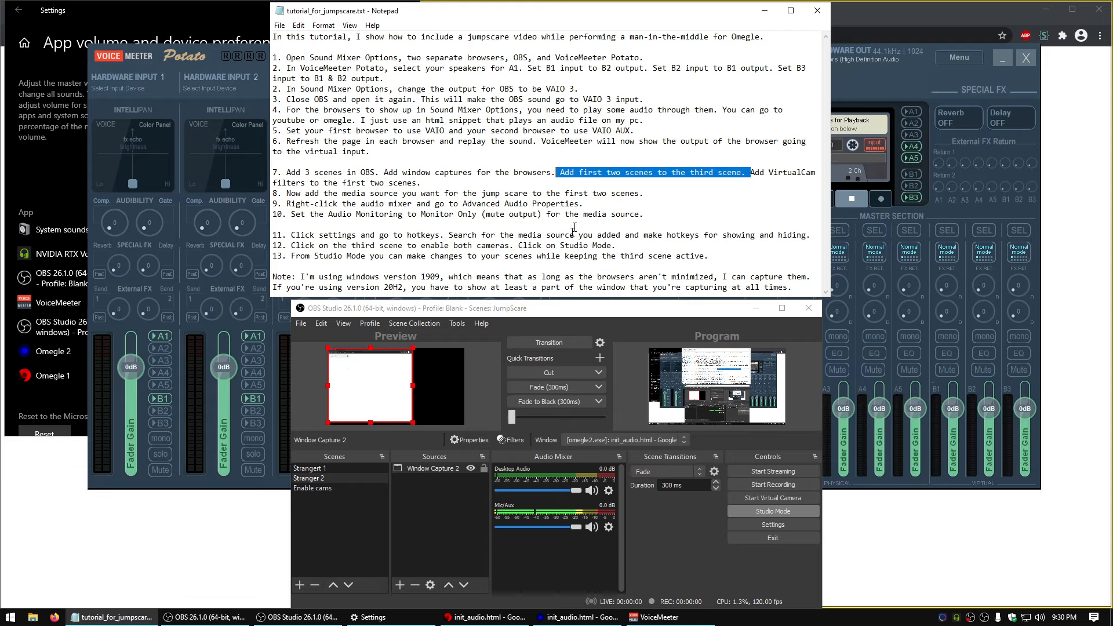
click(320, 489)
right_click(420, 538)
click(547, 452)
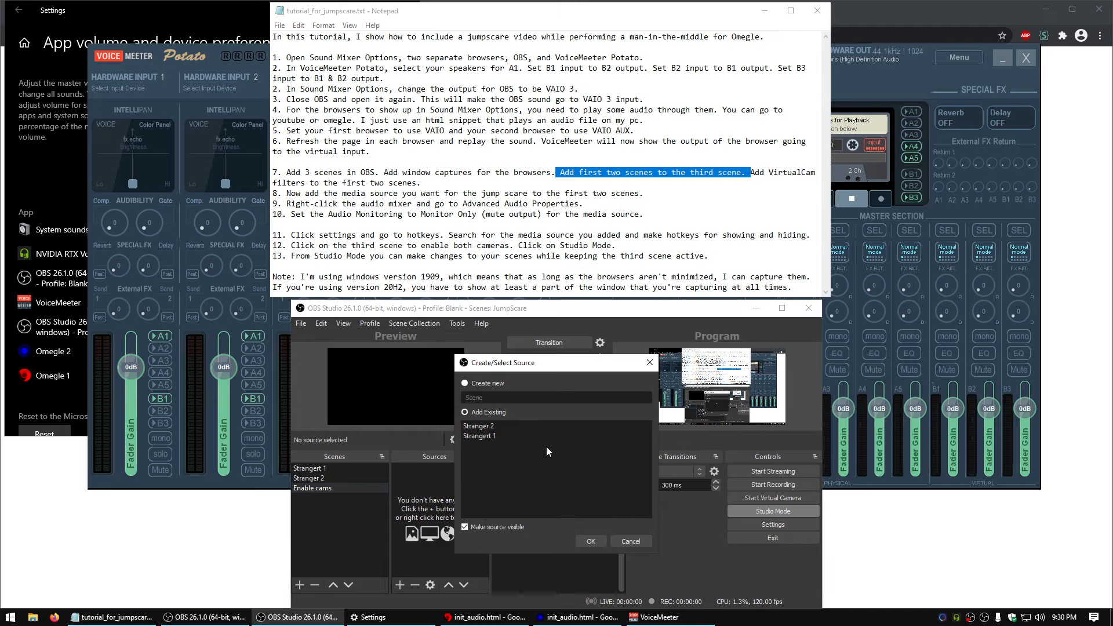
click(478, 436)
click(591, 541)
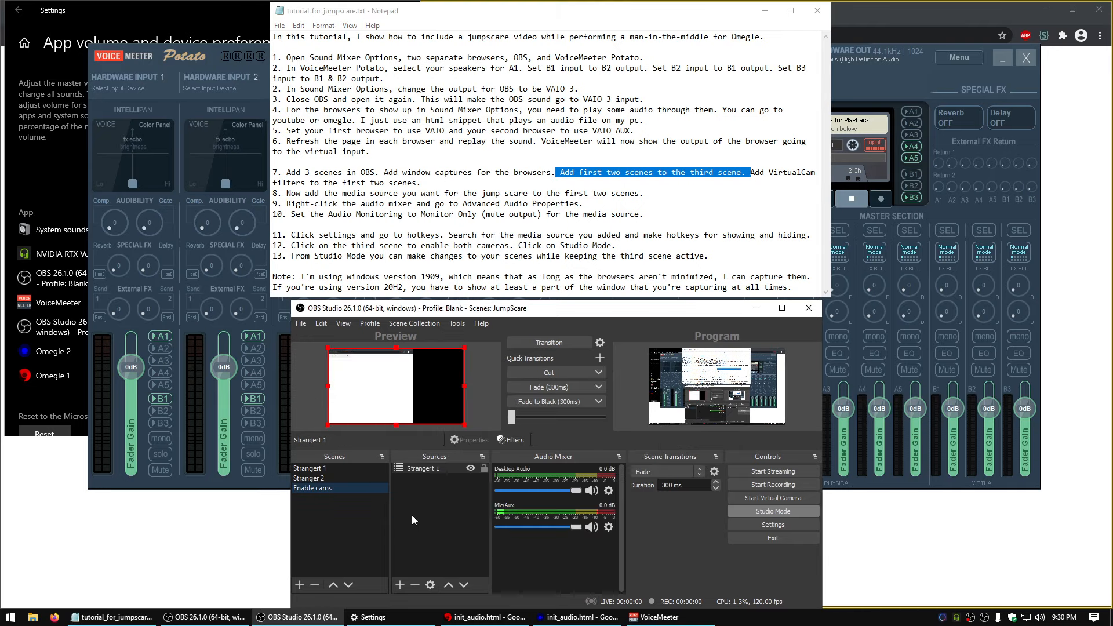
click(400, 584)
click(471, 492)
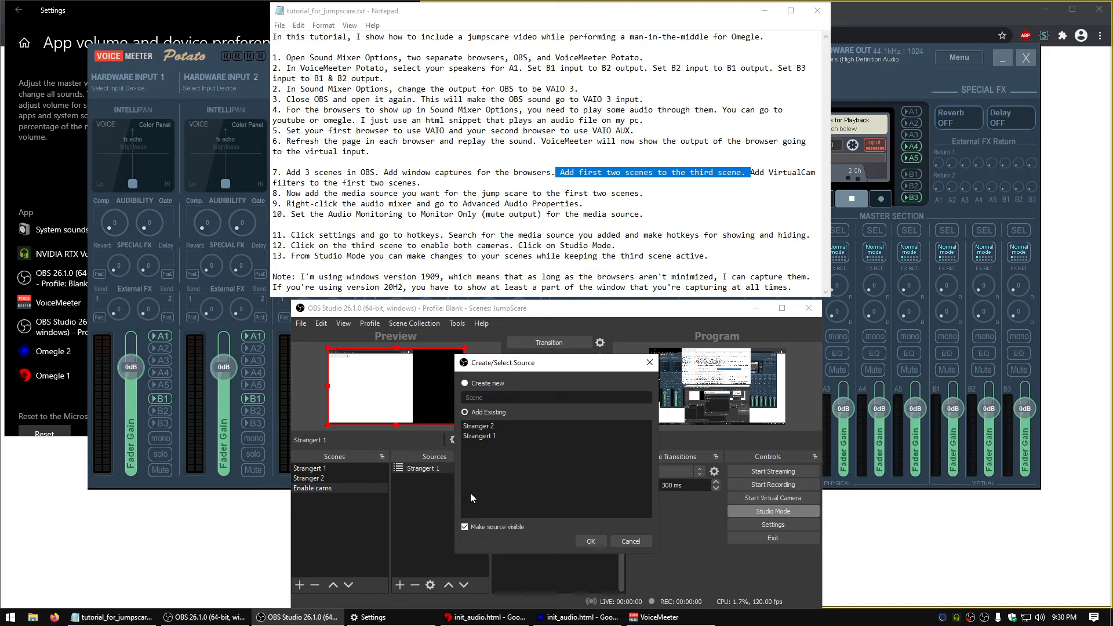
click(496, 427)
click(586, 541)
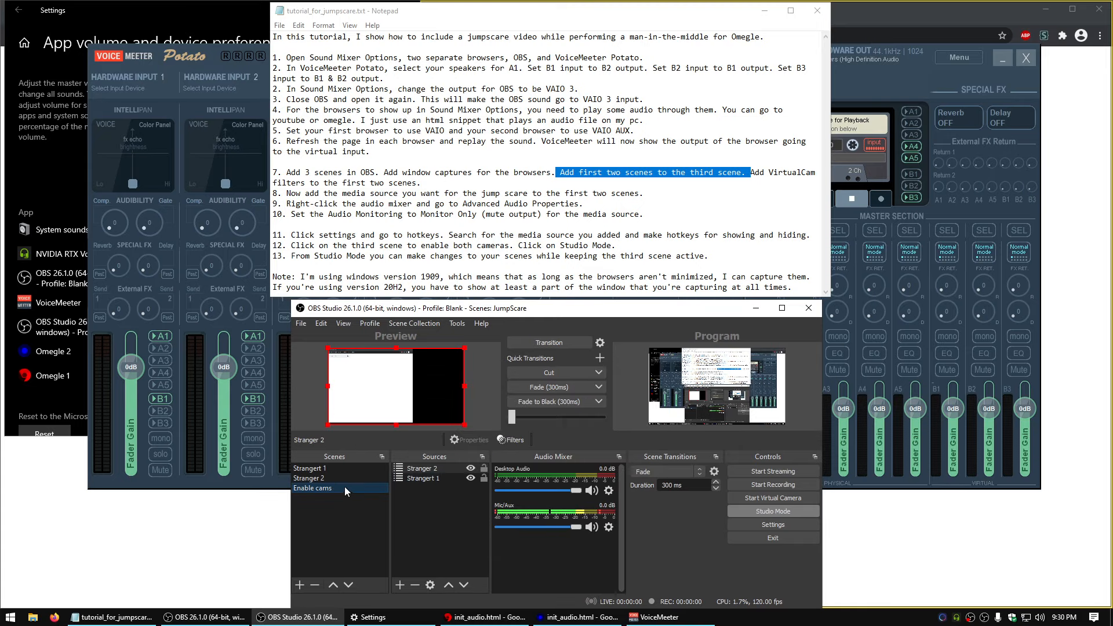
Add a VirtualCam filter to the Strangert 1 scene, choose its target camera and start it
click(335, 468)
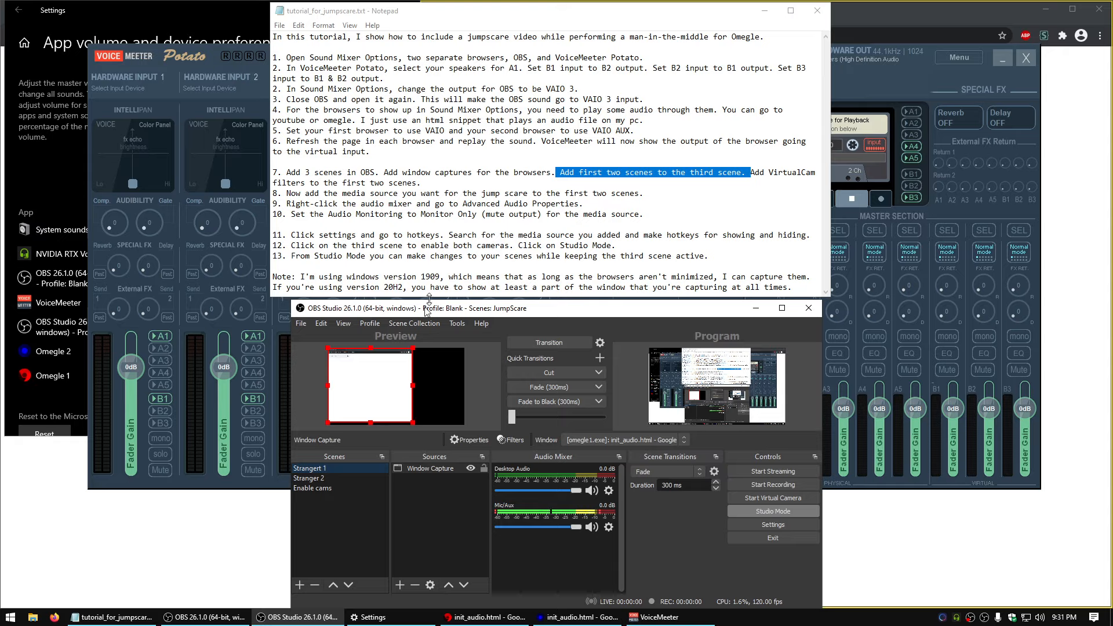
right_click(343, 466)
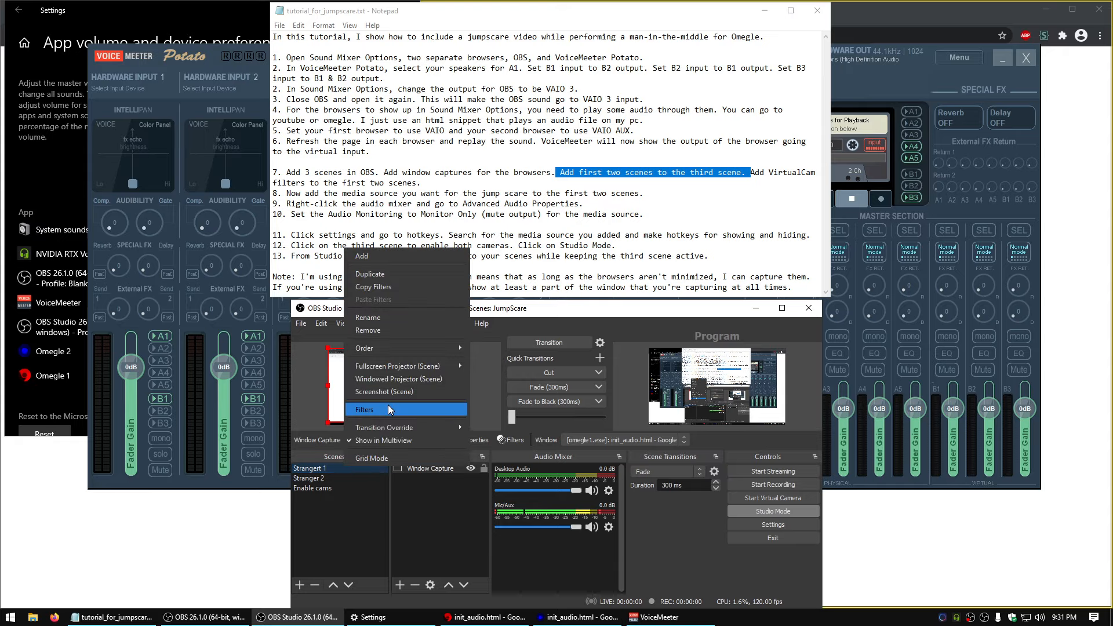
click(389, 408)
click(319, 596)
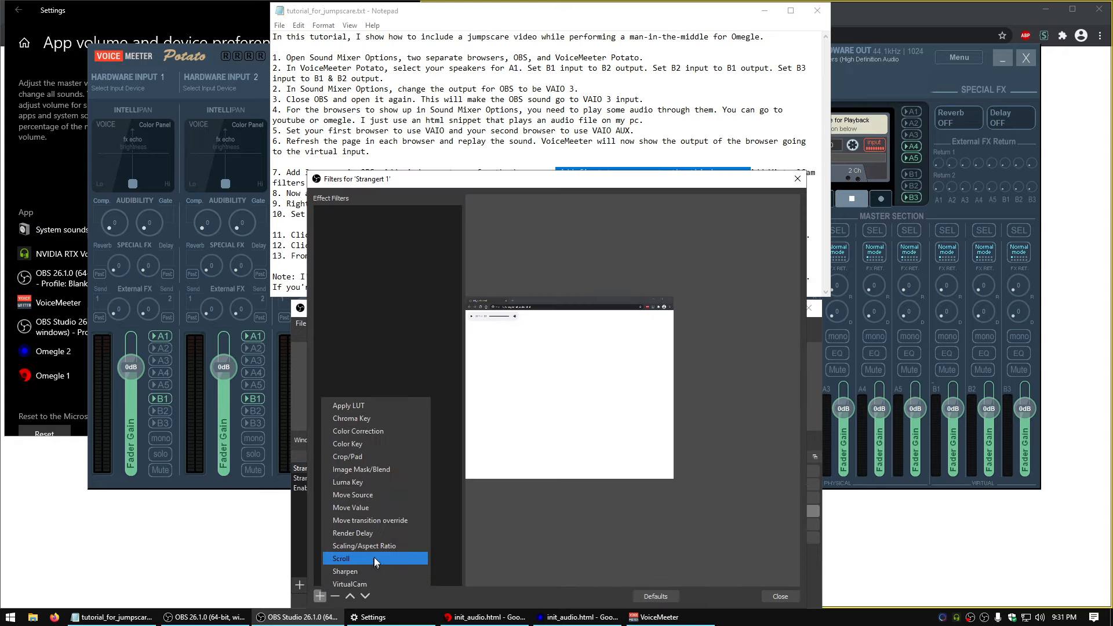
click(378, 579)
click(538, 428)
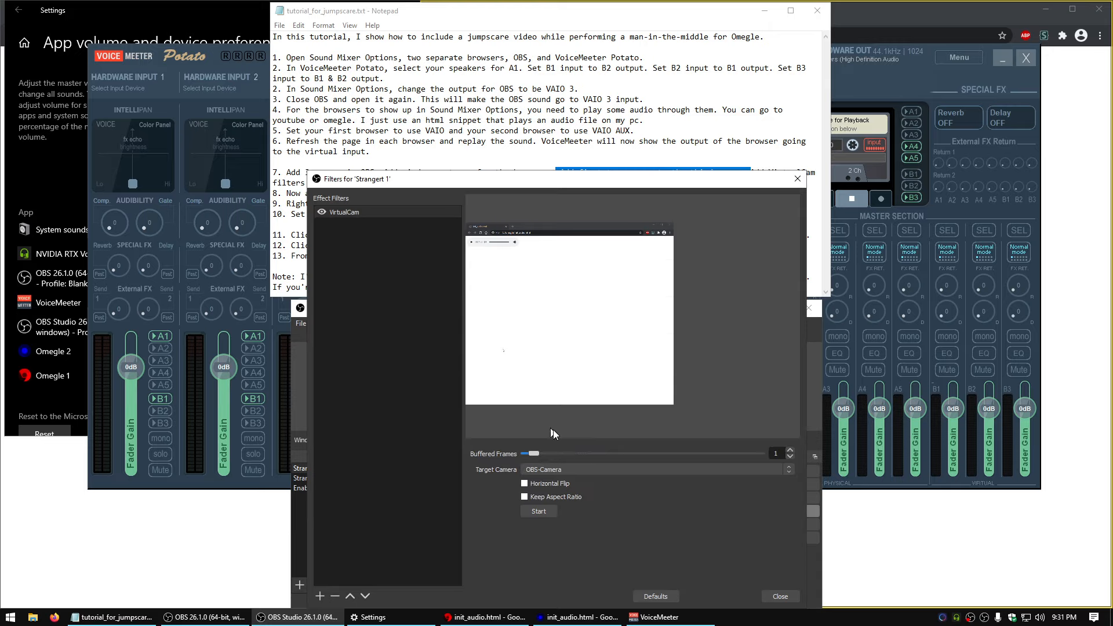
click(586, 474)
click(572, 485)
click(539, 513)
click(780, 596)
Add a VirtualCam filter to the Stranger 2 scene and start it with OBS-Camera as the target camera
right_click(352, 478)
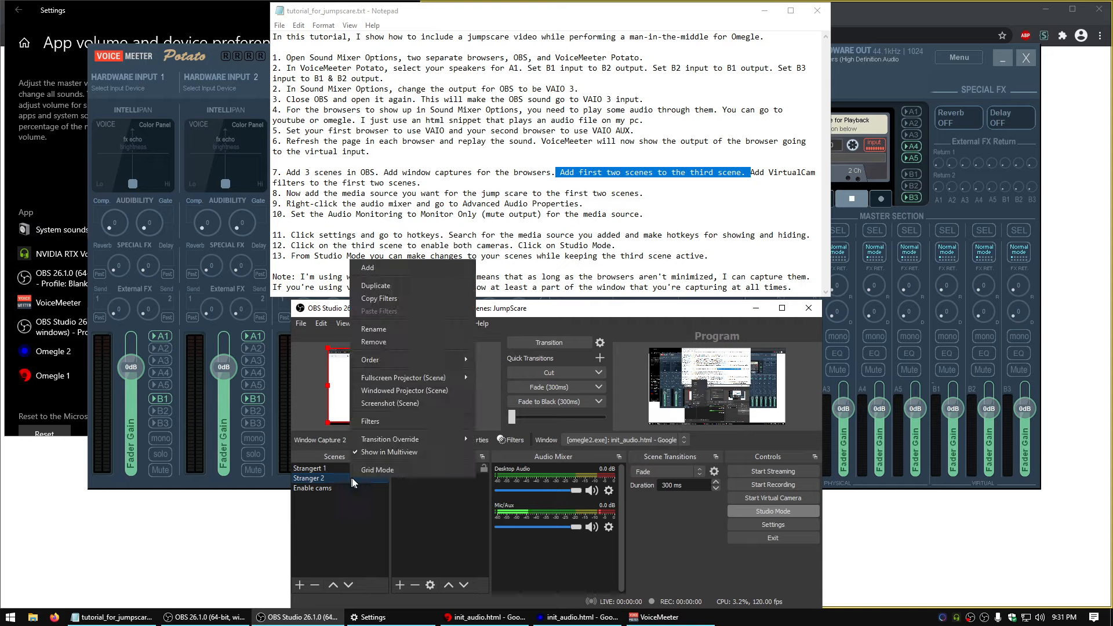
click(400, 421)
click(320, 596)
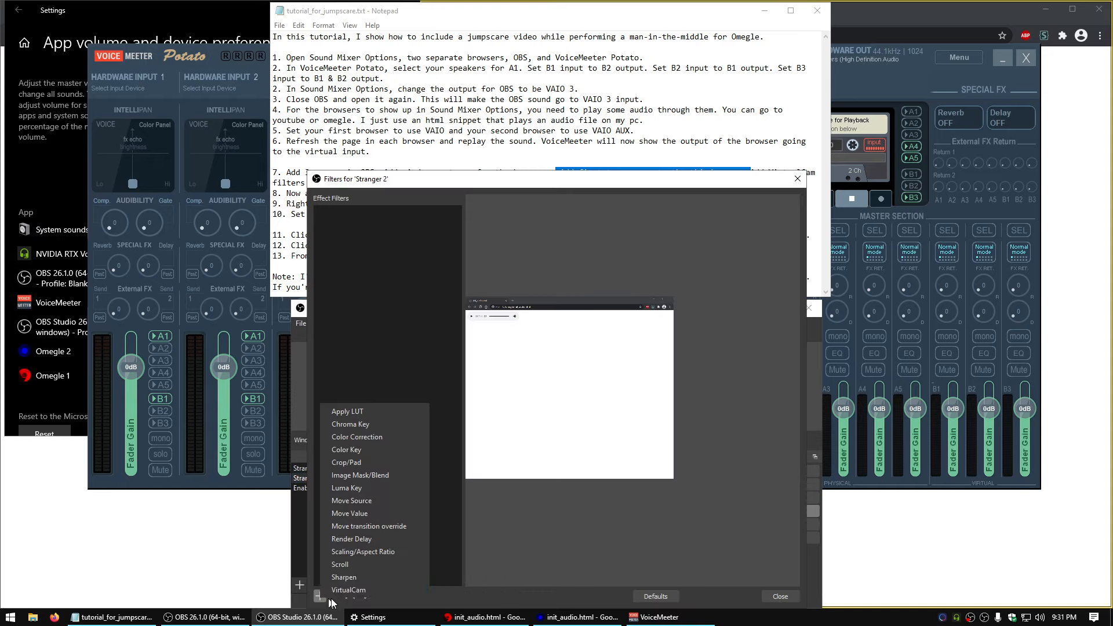
click(370, 588)
click(530, 413)
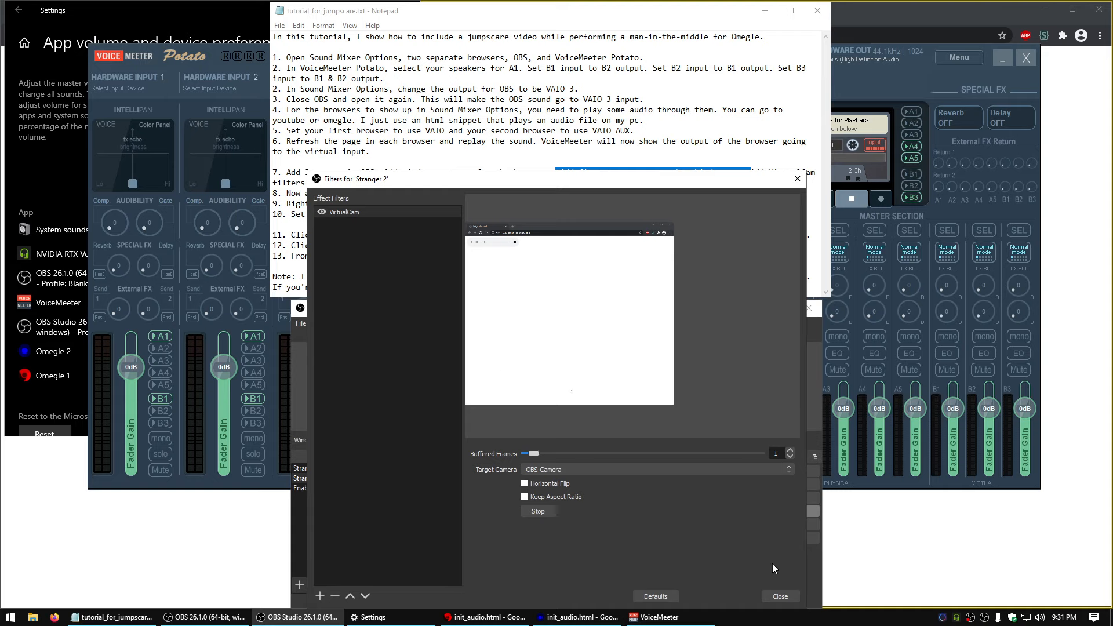
Following instruction 8 of the notes, create a new Media Source in the Strangert 1 scene
click(780, 596)
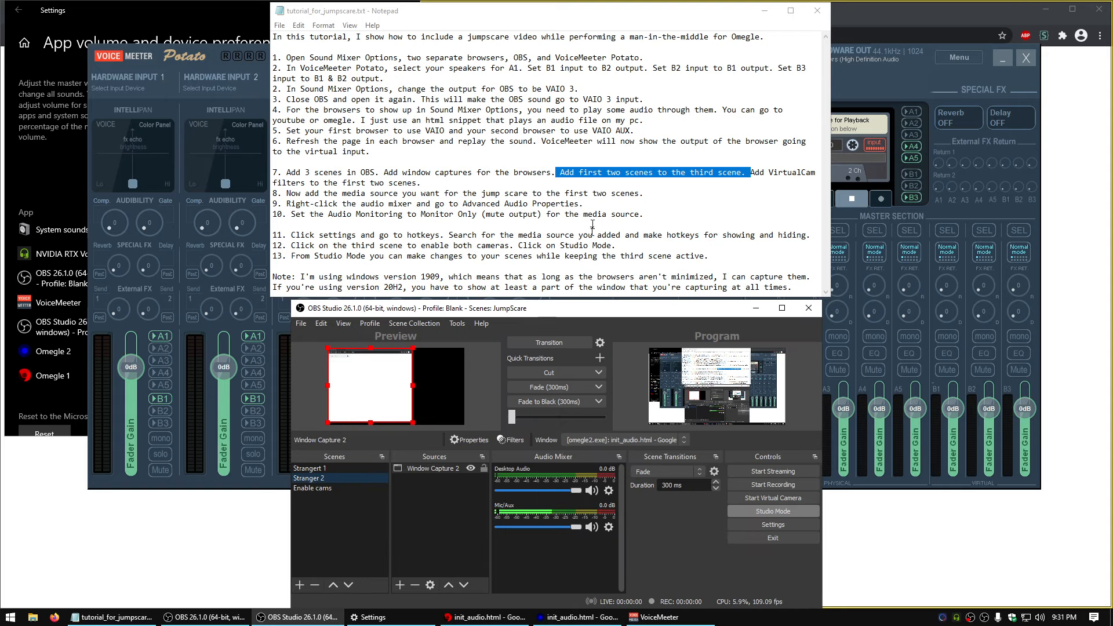
click(607, 214)
drag(287, 195, 643, 194)
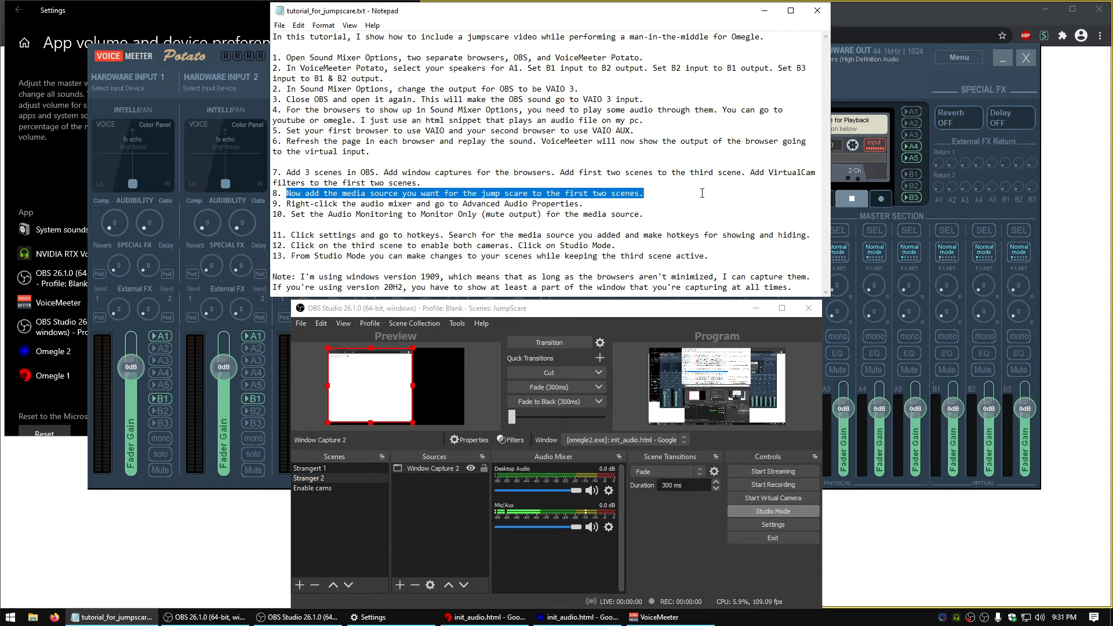
click(326, 467)
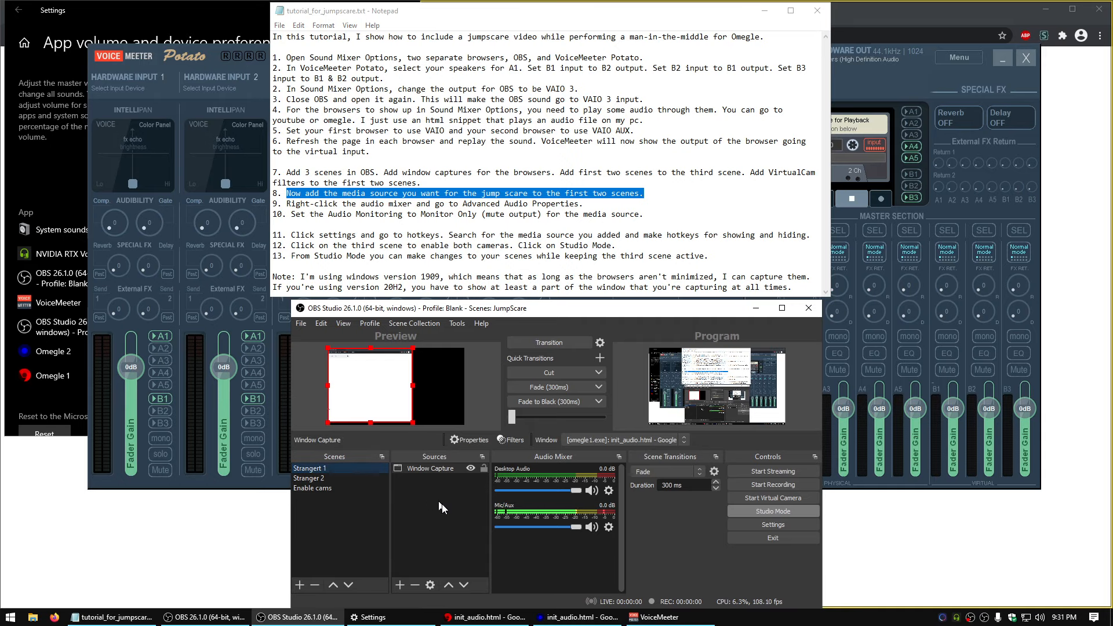
click(399, 584)
click(457, 489)
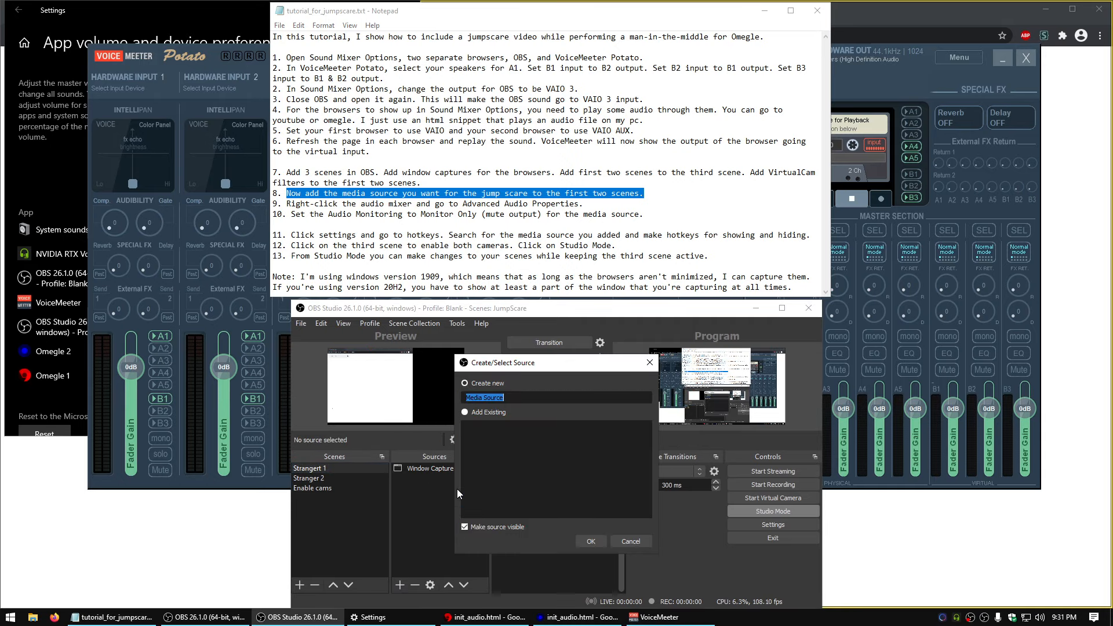
click(592, 534)
Set the media source's local file to ha-got-em.mp4 from the omegle assets folder on the desktop
click(723, 507)
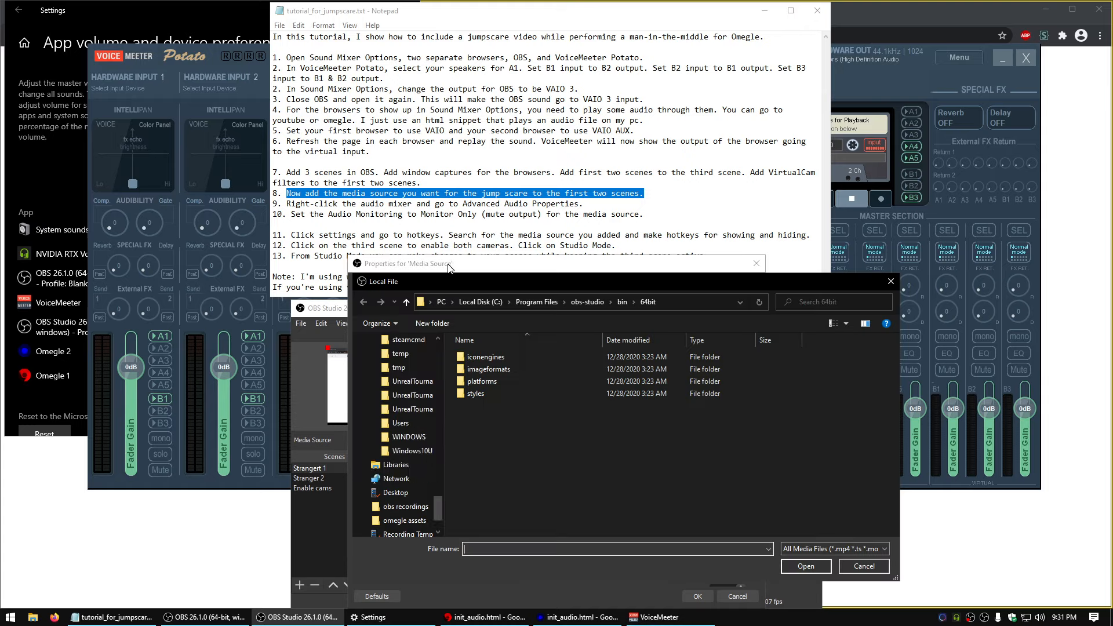
click(394, 362)
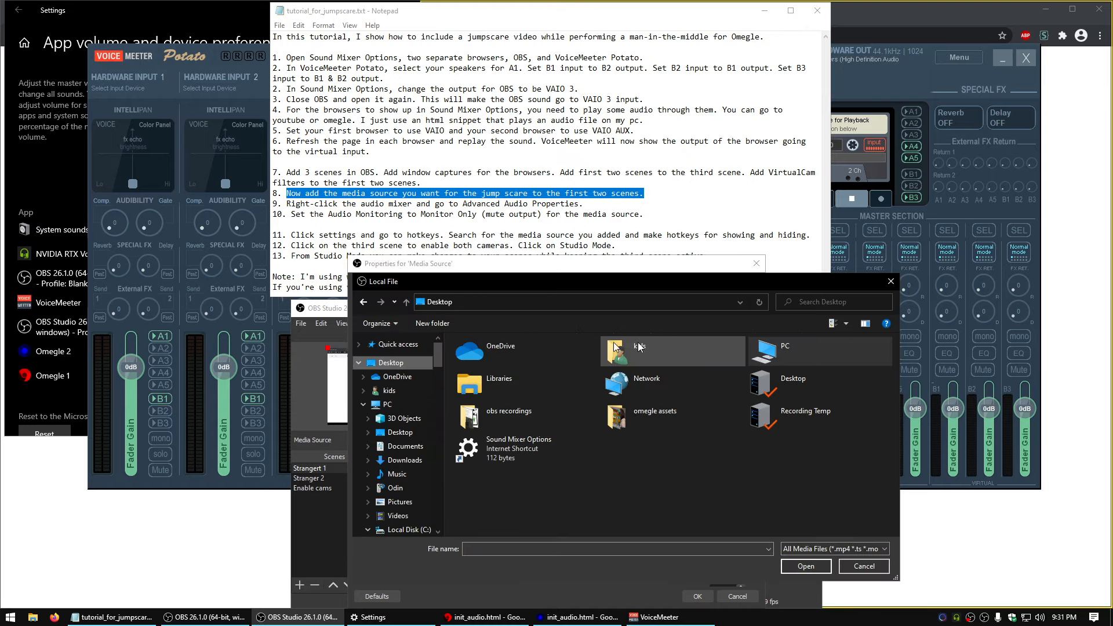
double_click(667, 417)
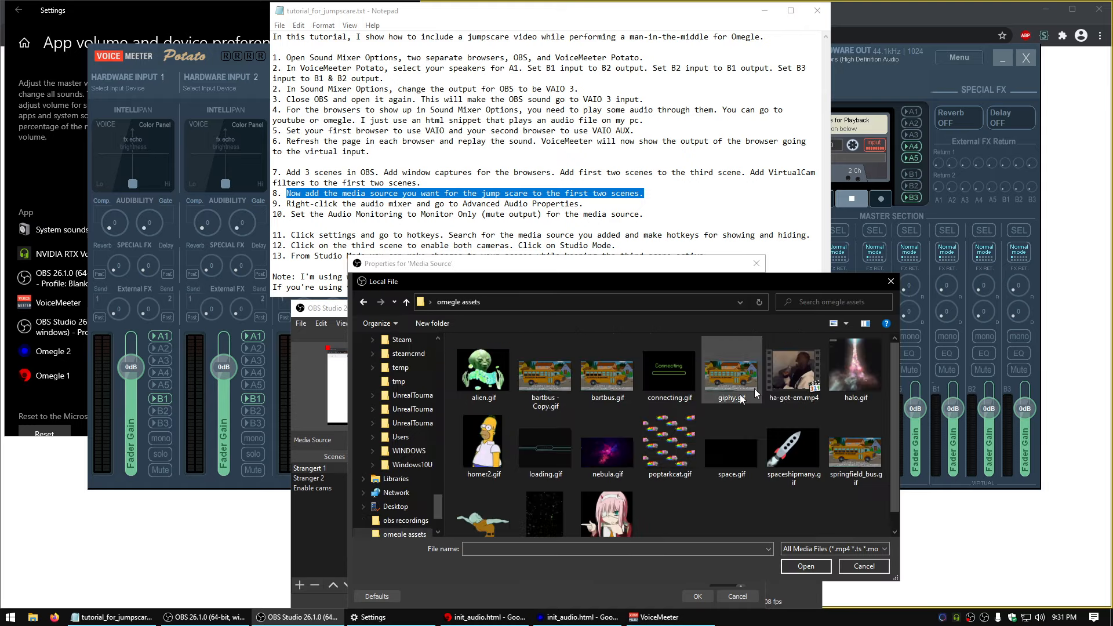
click(793, 371)
click(805, 566)
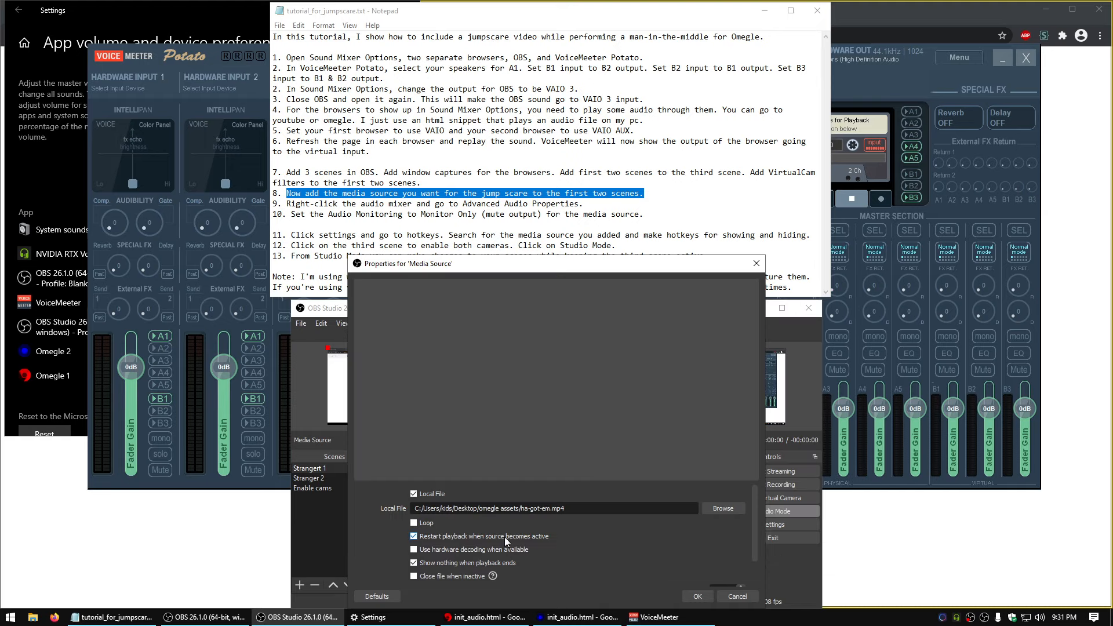
click(687, 593)
Add the existing Media Source to the Stranger 2 scene
click(341, 478)
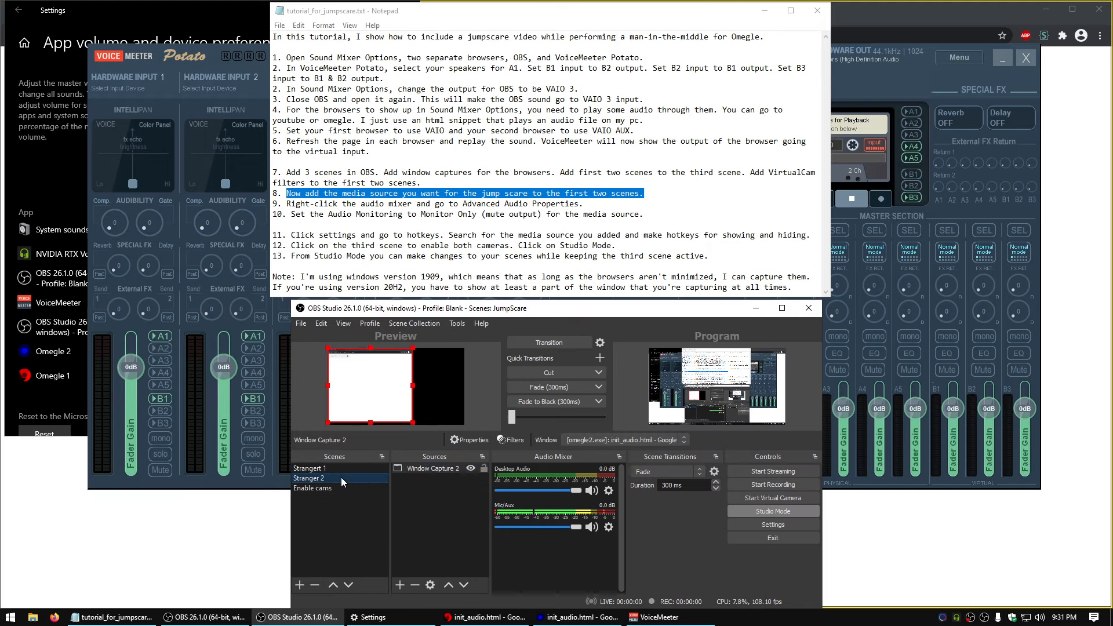
click(400, 585)
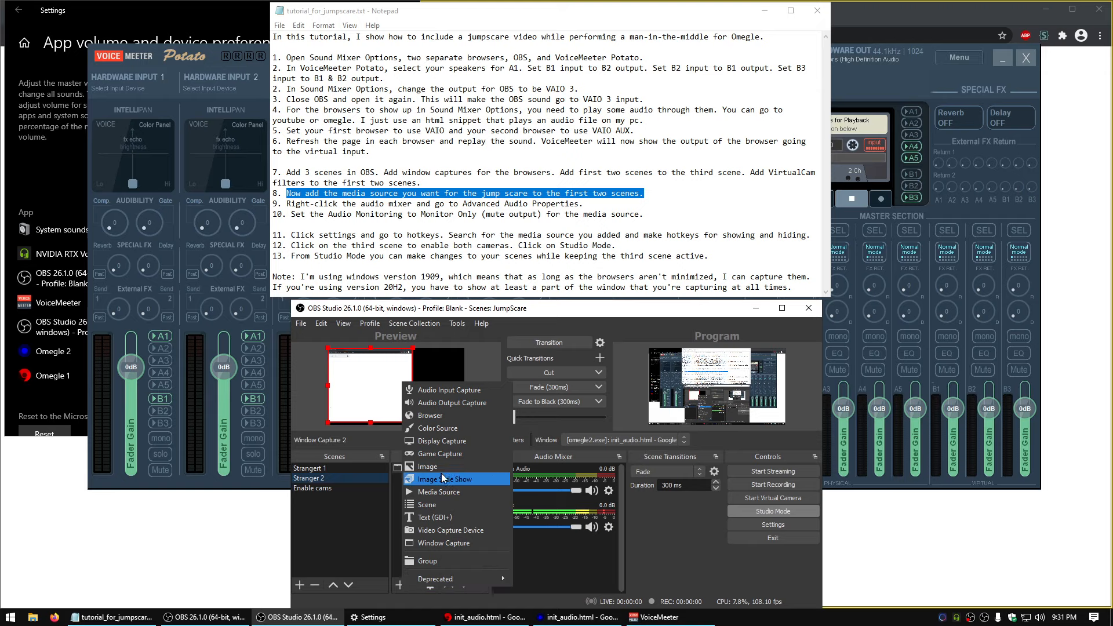
click(463, 491)
click(496, 426)
click(591, 540)
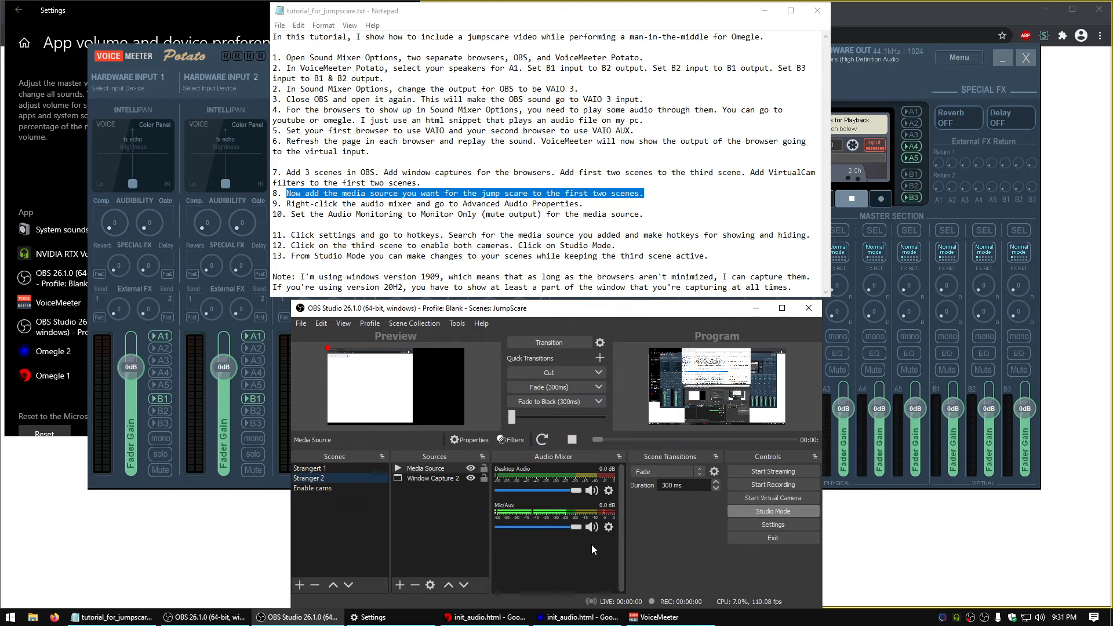
Turn off Studio Mode and enlarge the Media Source to cover the canvas in the Strangert 1 and Stranger 2 scenes
click(341, 468)
click(438, 468)
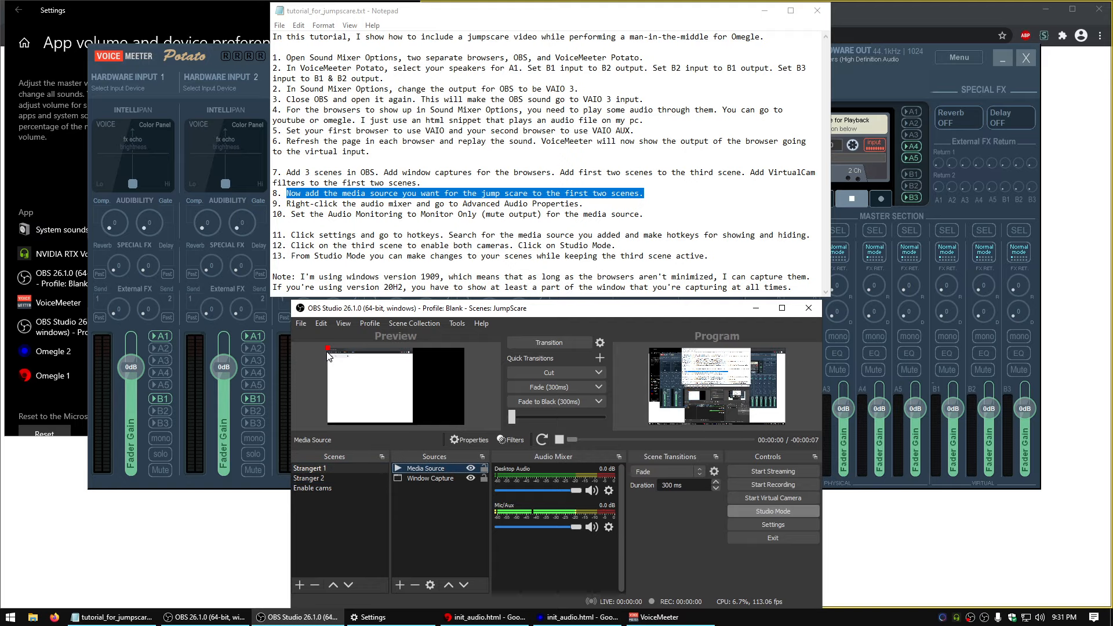
click(764, 512)
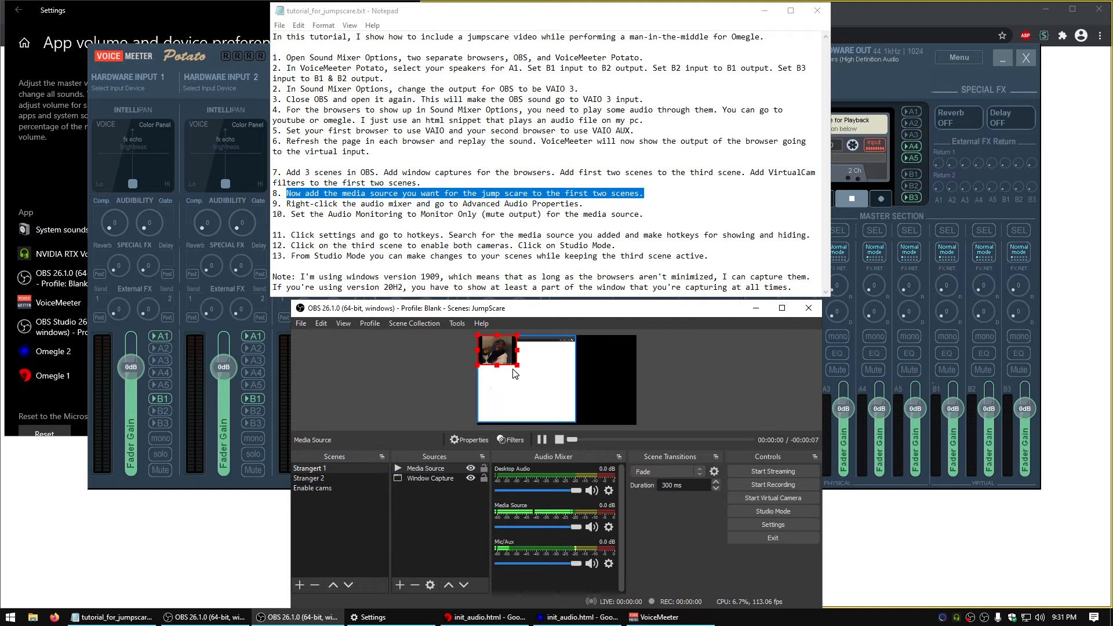
click(346, 478)
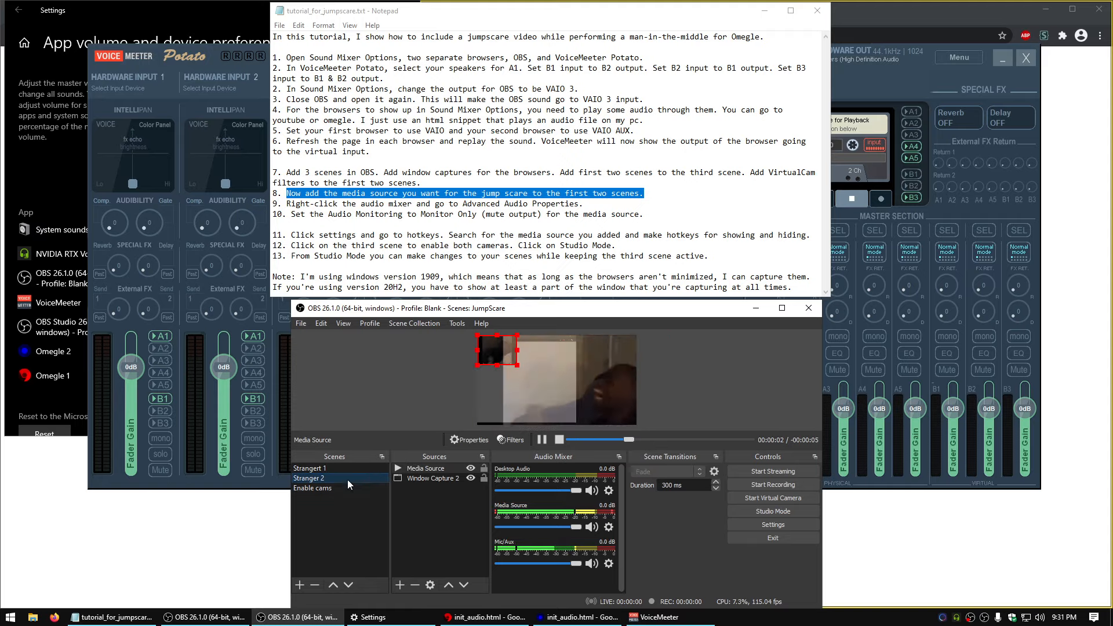
drag(517, 365, 665, 426)
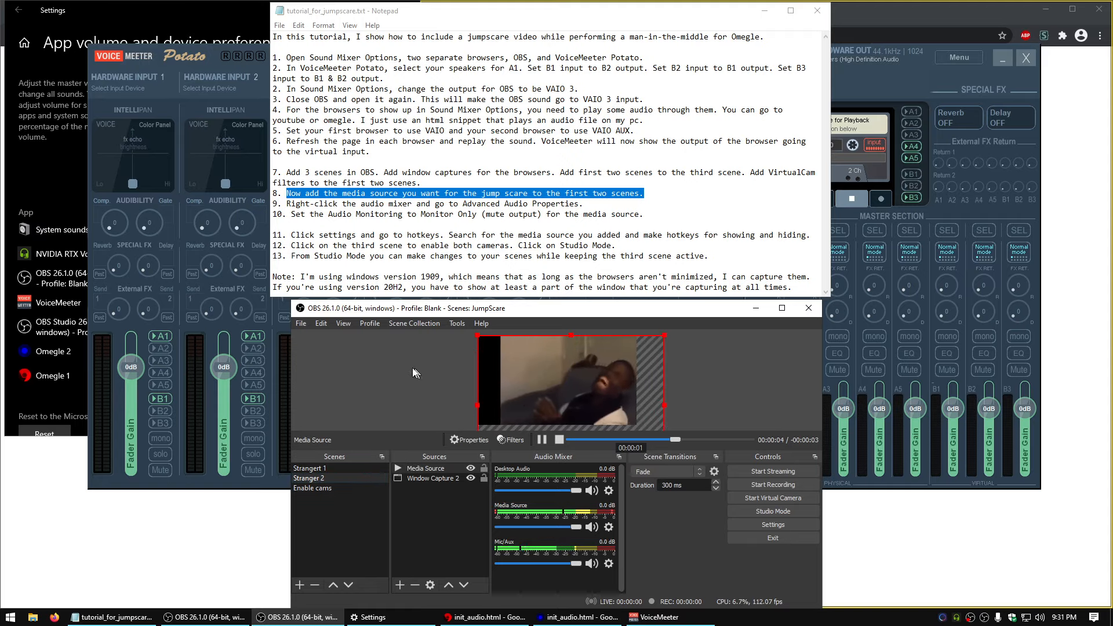
Following instructions 9 and 10, set the Media Source's audio monitoring to Monitor Only (mute output) in the Advanced Audio Properties
drag(283, 203, 608, 204)
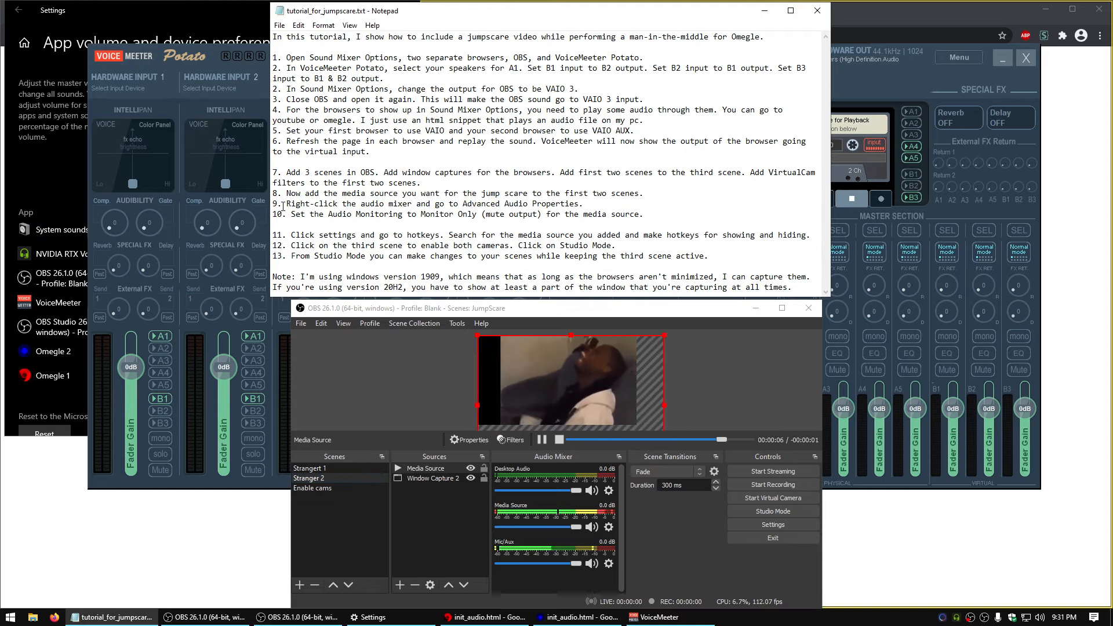
right_click(624, 506)
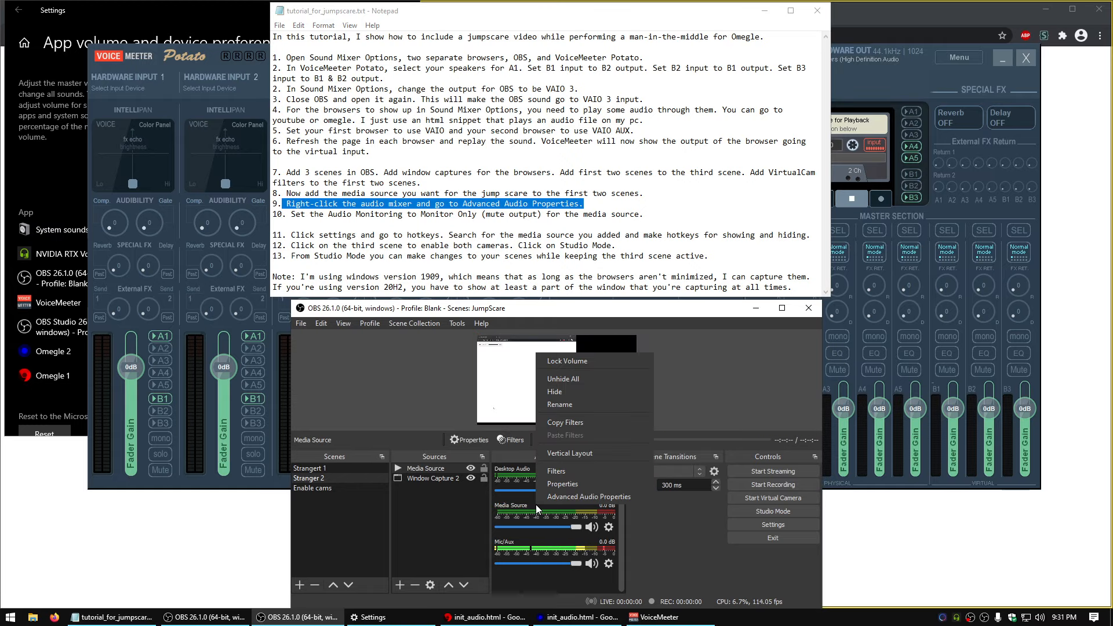
click(619, 499)
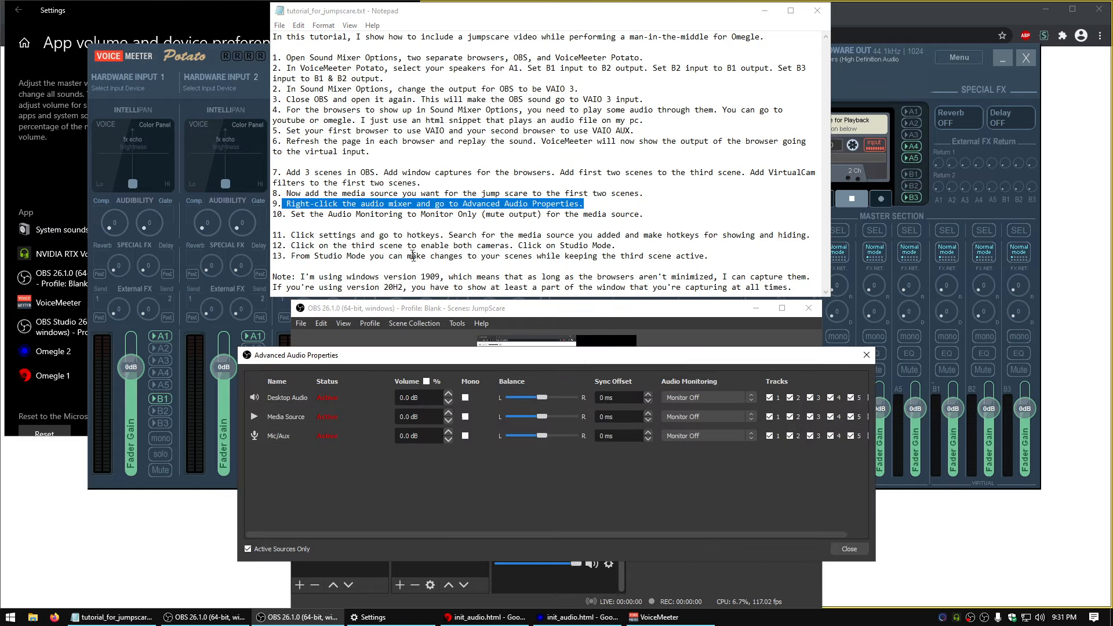
click(715, 411)
click(738, 429)
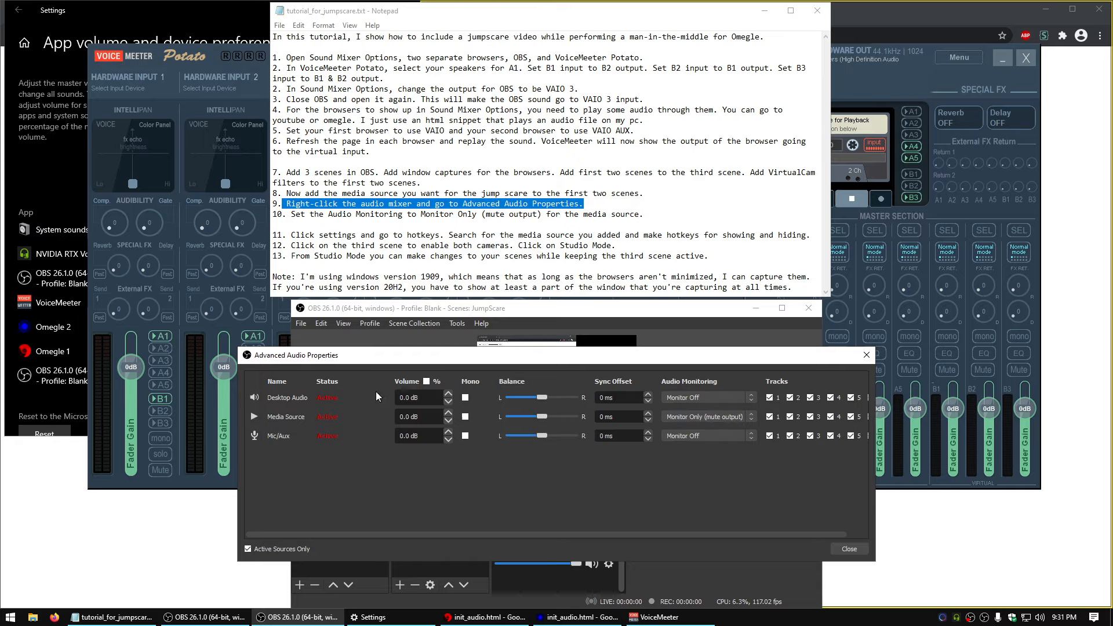
click(849, 548)
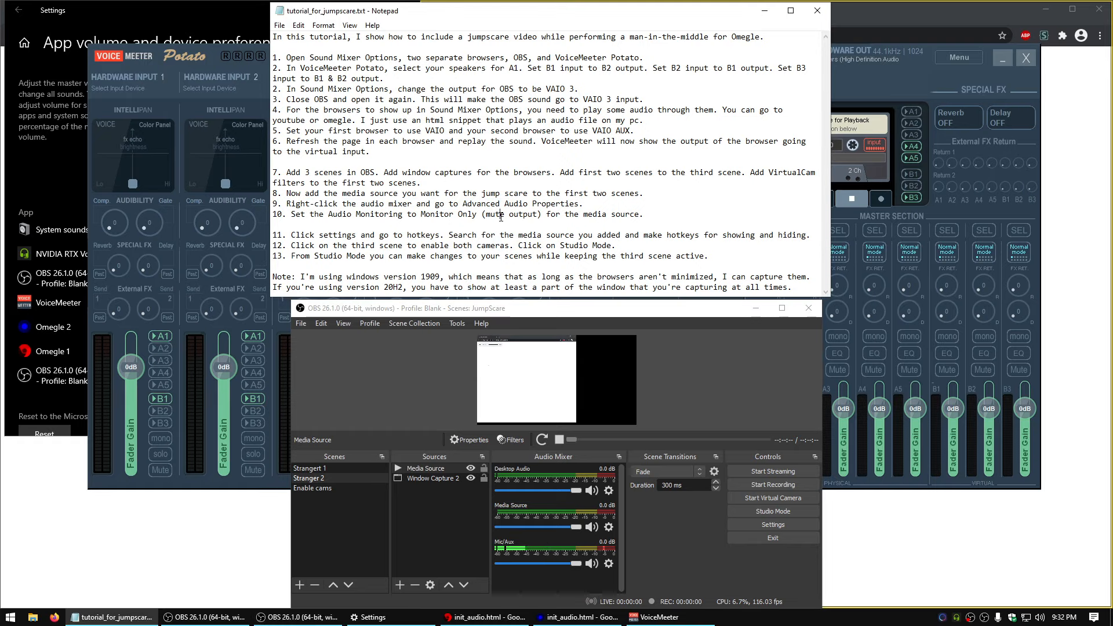
Following instruction 11, open the OBS hotkey settings beside the notes and filter the hotkeys by "medi"
drag(282, 234, 555, 234)
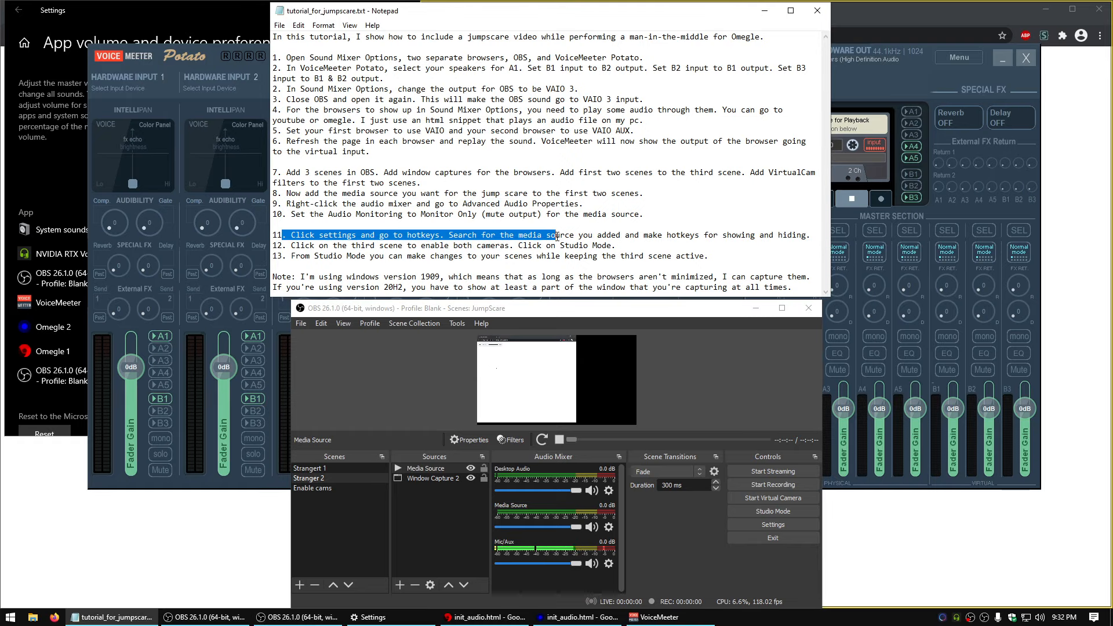
click(791, 527)
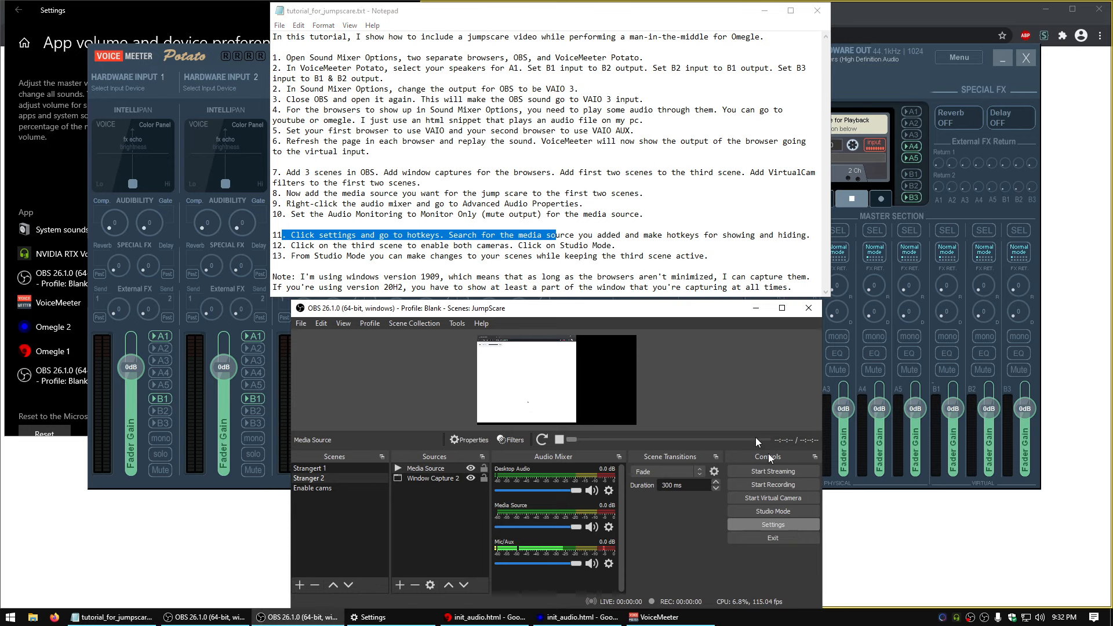
click(315, 342)
drag(539, 184, 838, 172)
click(370, 256)
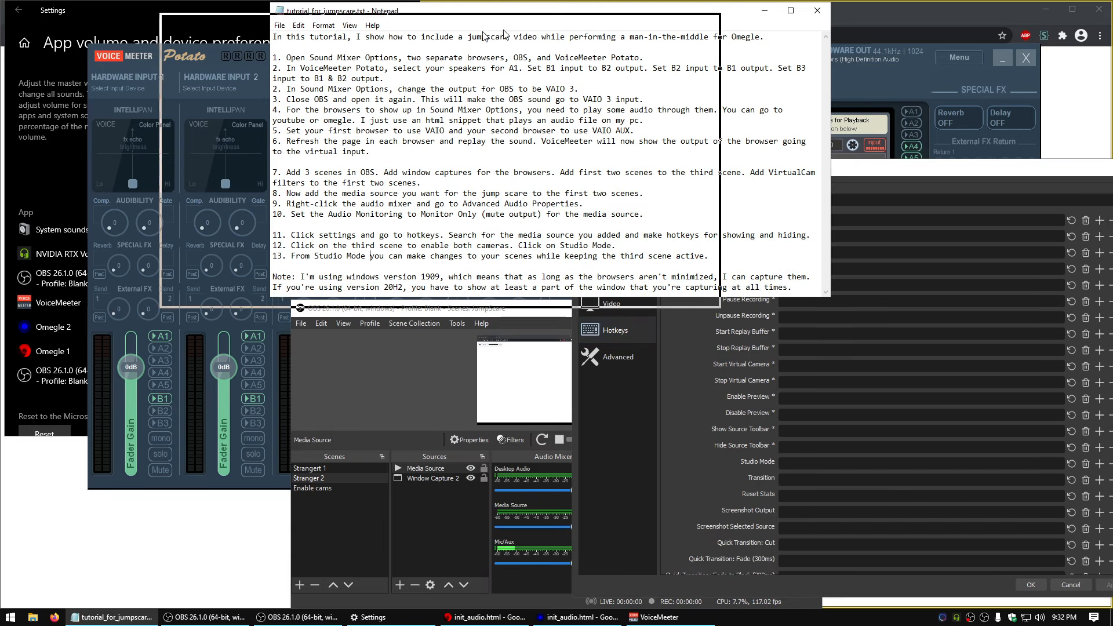
drag(615, 17, 383, 30)
click(780, 198)
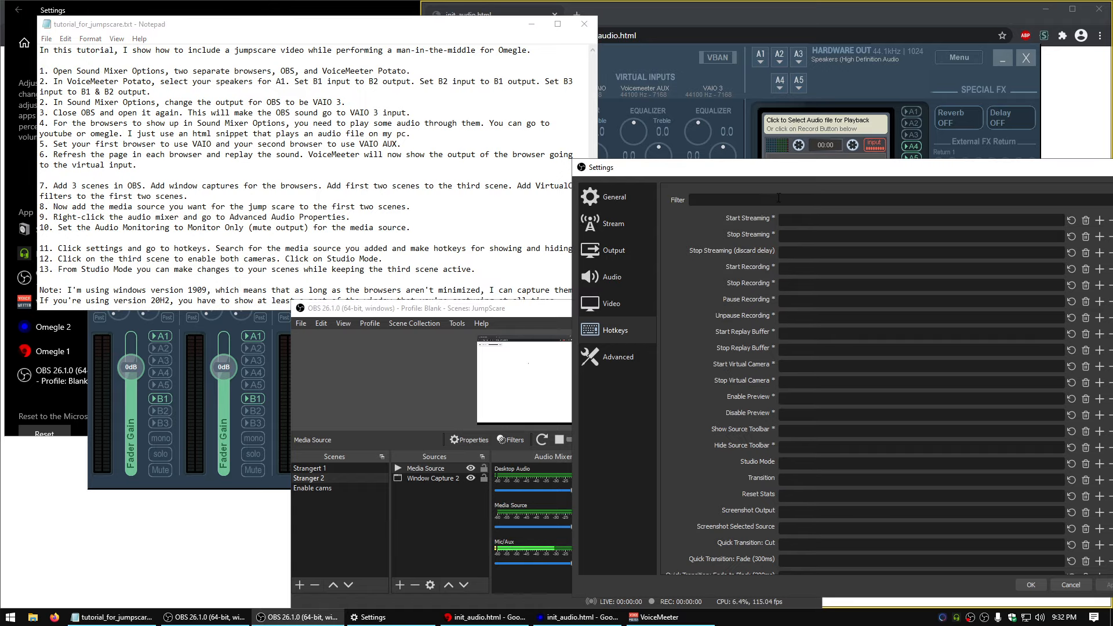
text(medi)
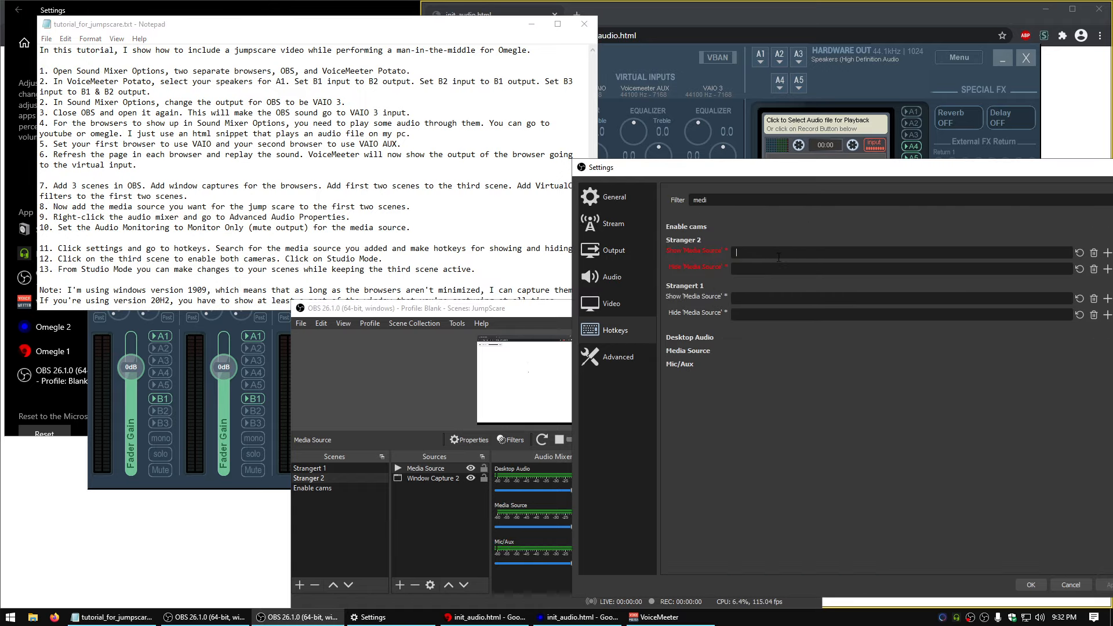
For Stranger 2, assign Ctrl + Alt + Num 1 to show the Media Source and Ctrl + Alt + Num 2 to hide it
key(ctrl+alt)
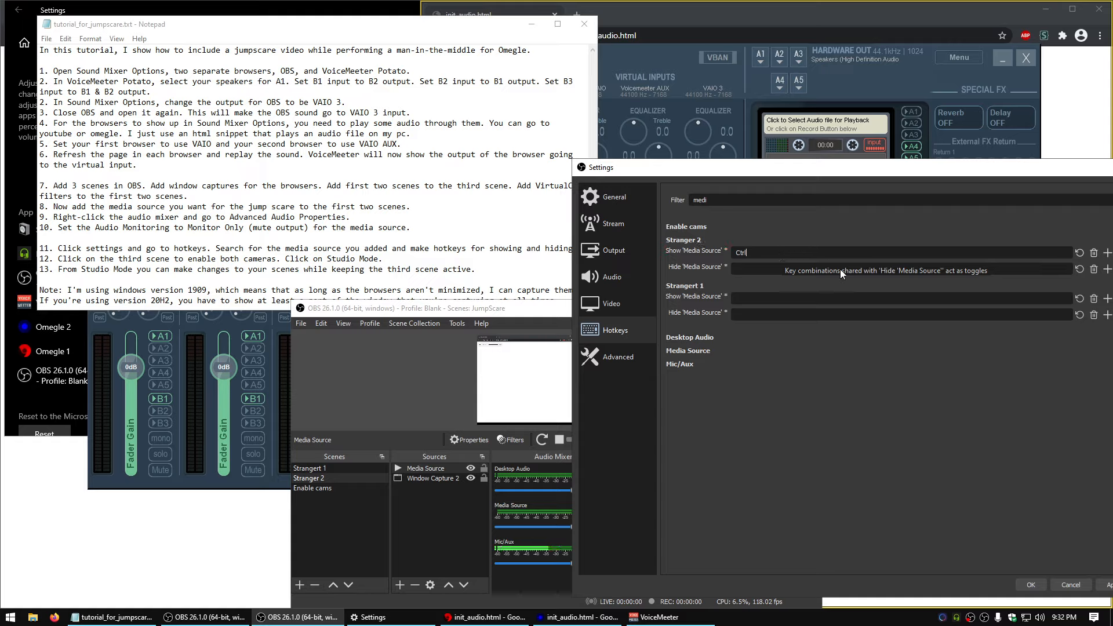
key(ctrl)
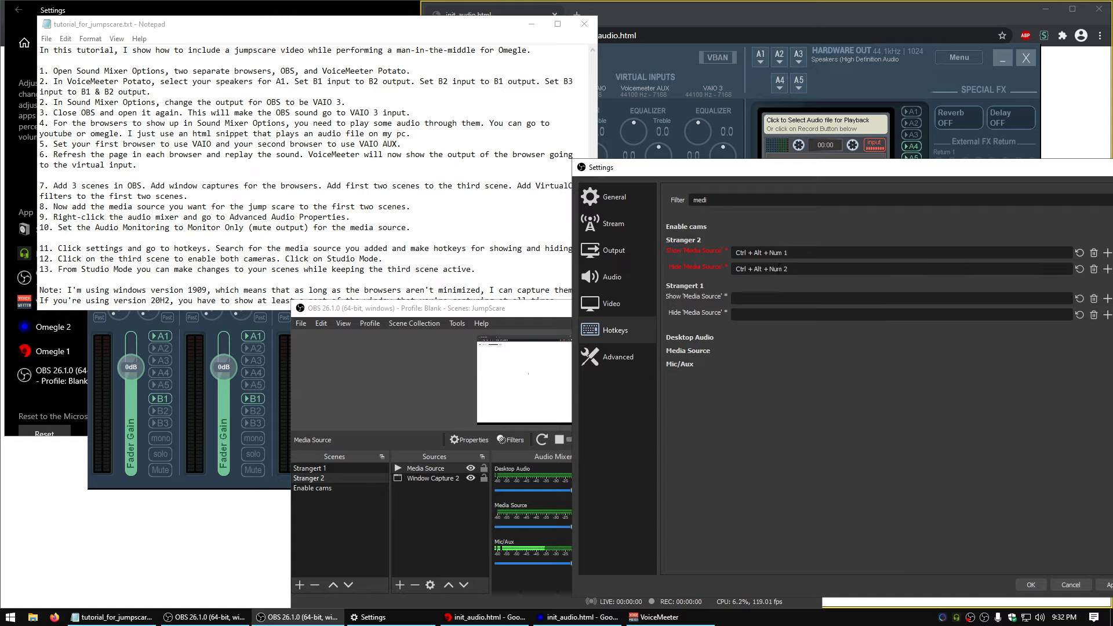
key(ctrl+alt+KP_2)
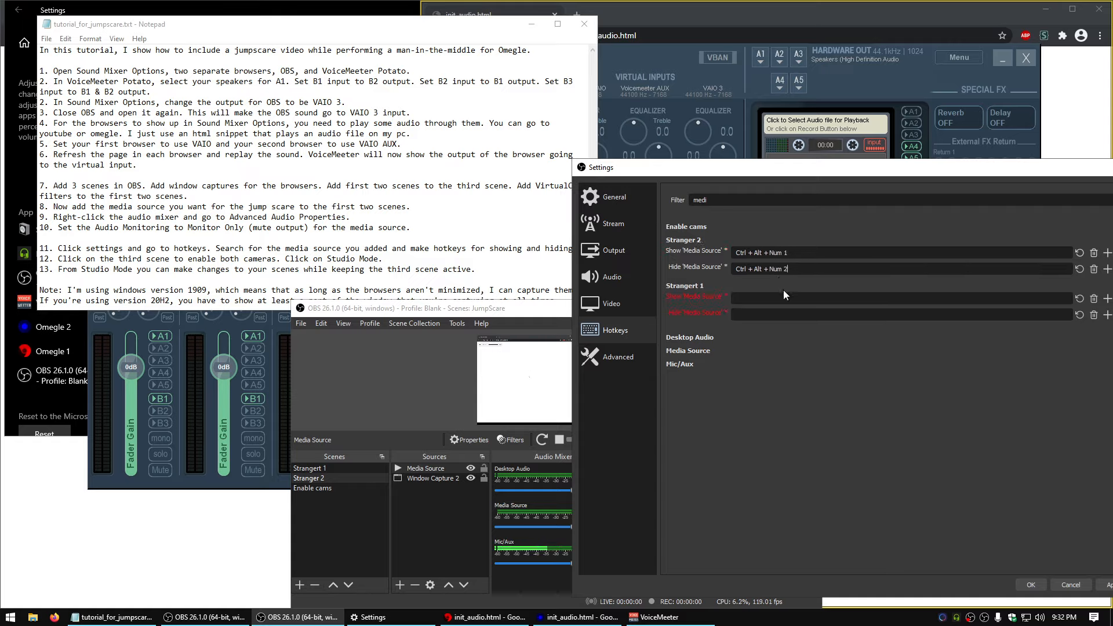
Assign the same show (Ctrl + Alt + Num 1) and hide (Ctrl + Alt + Num 2) hotkeys for Strangert 1's Media Source and save the settings
click(789, 314)
key(ctrl+alt)
drag(962, 167, 820, 152)
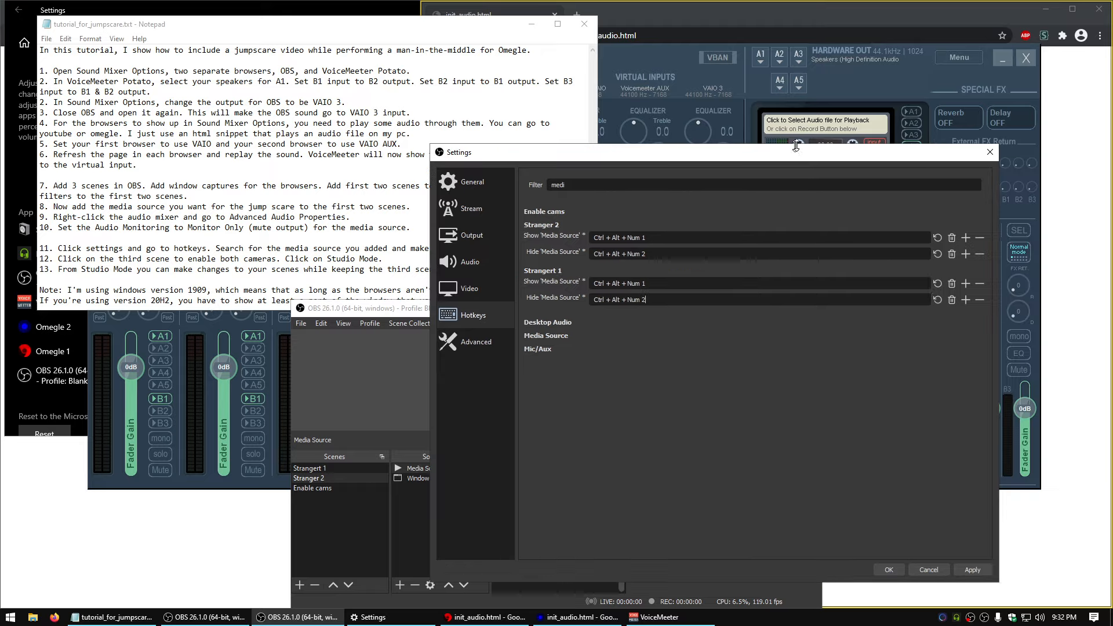
click(984, 572)
click(898, 571)
Following instruction 12, make the Enable cams scene active and turn on Studio Mode
click(314, 207)
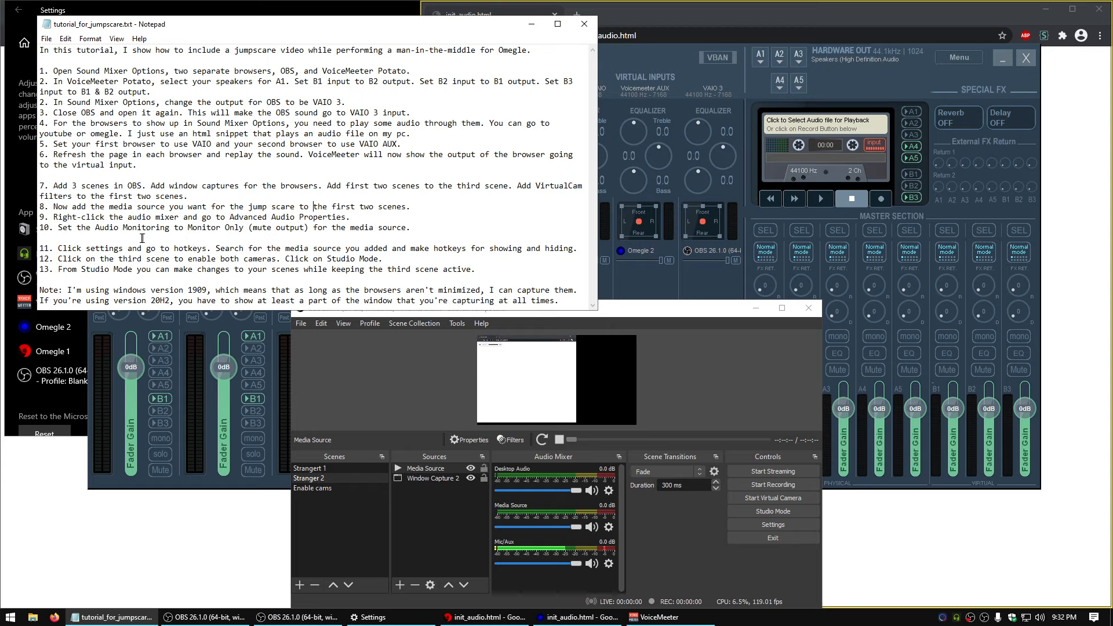
drag(62, 259, 400, 258)
click(476, 258)
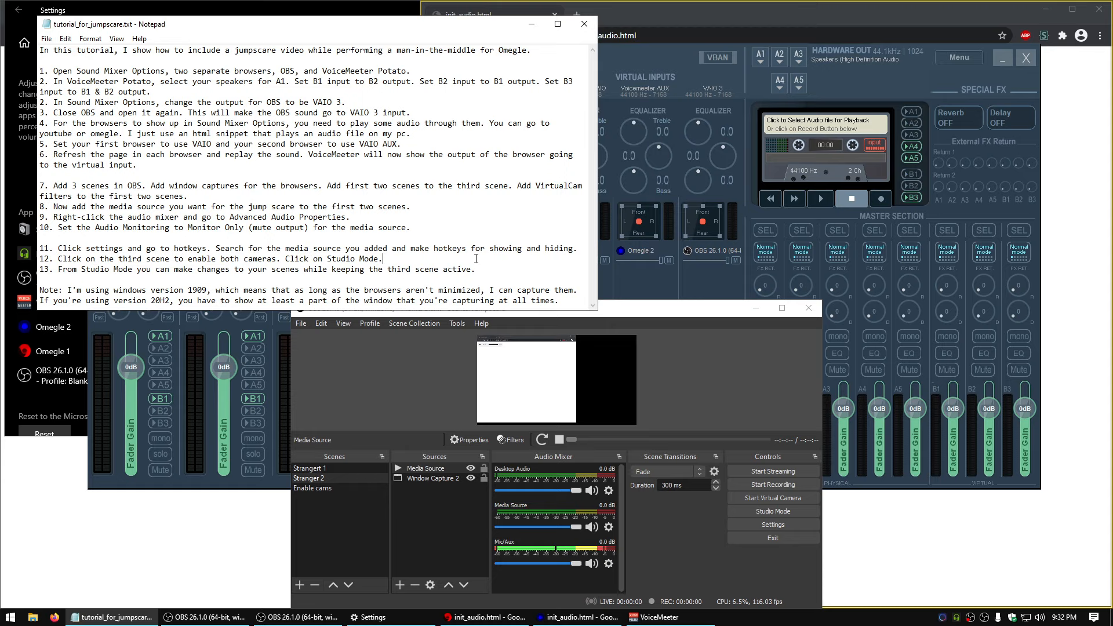
click(332, 489)
click(773, 510)
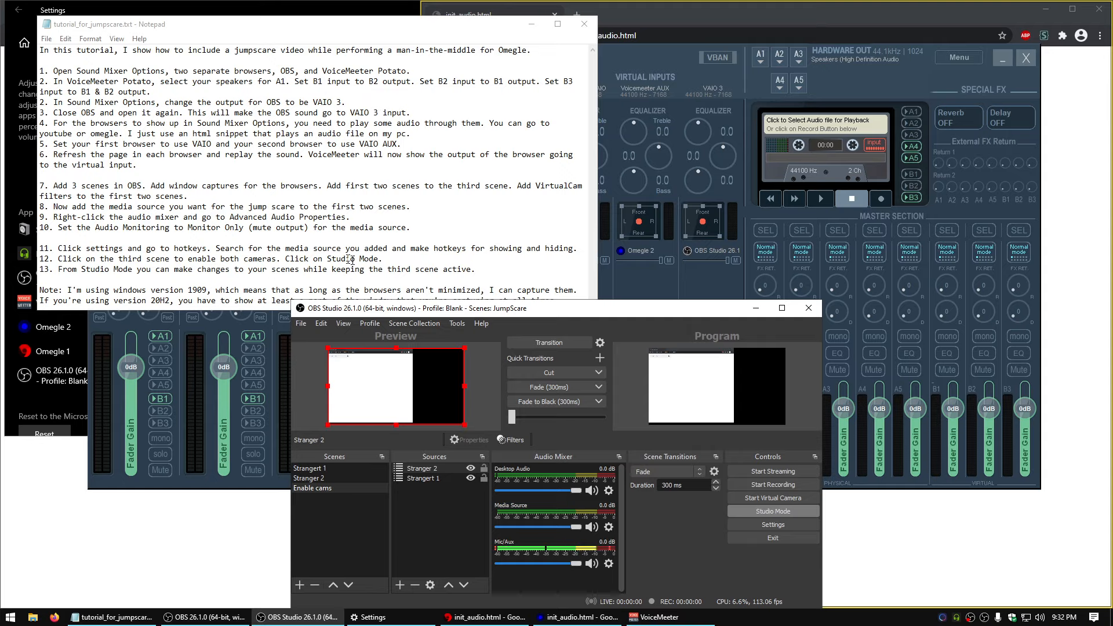
drag(546, 309, 555, 295)
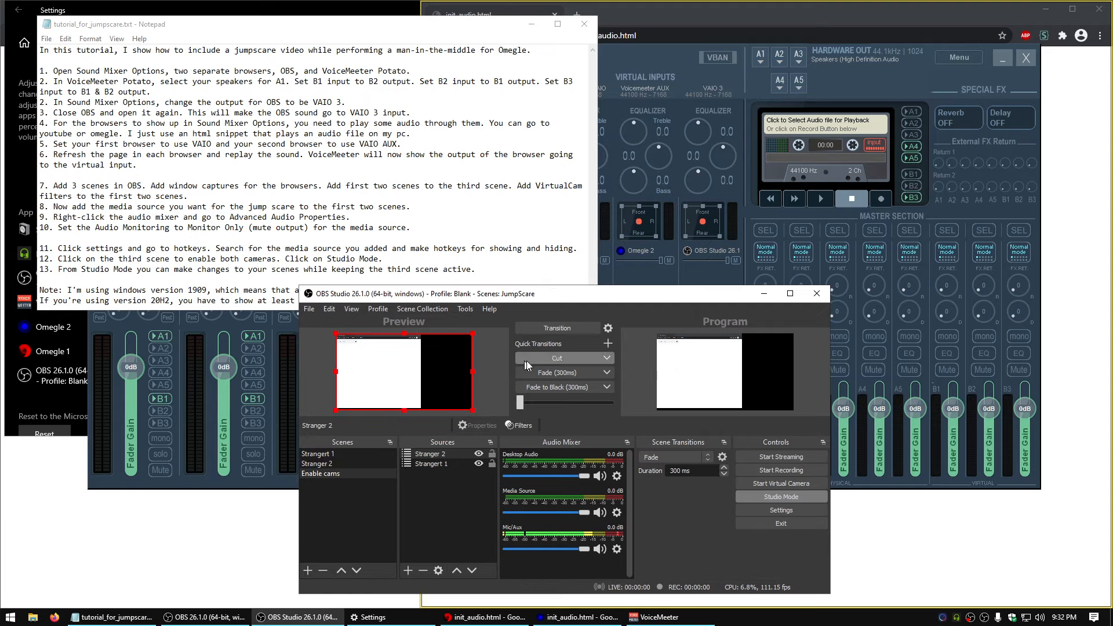
Switch to the browsers, load the omegle.com home page in both windows and start a video chat in the second one
click(206, 527)
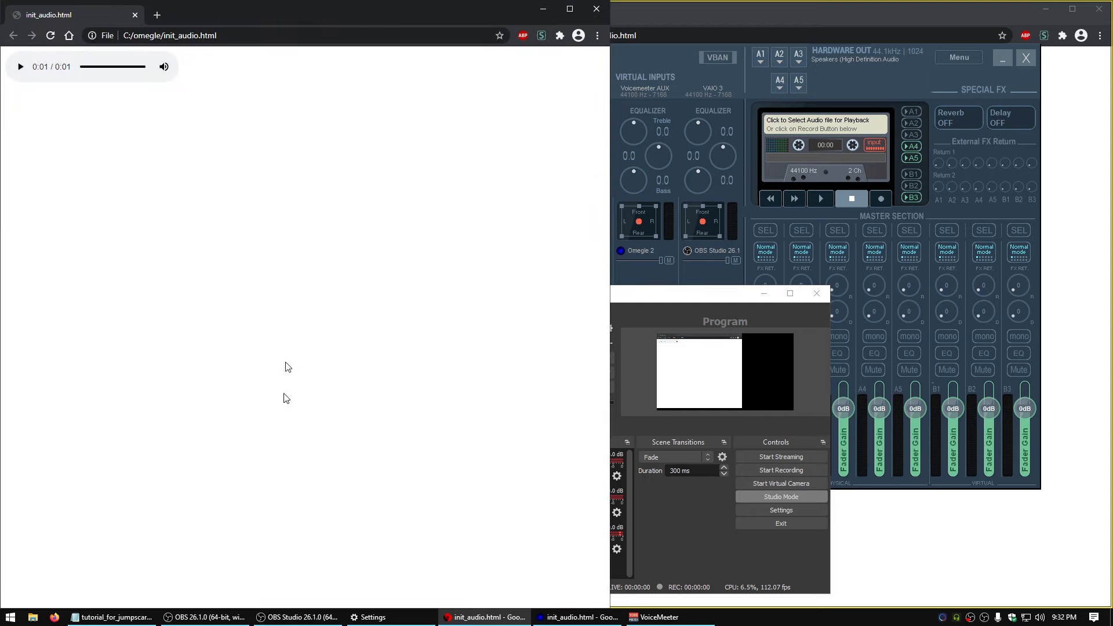
click(69, 35)
click(988, 582)
click(489, 35)
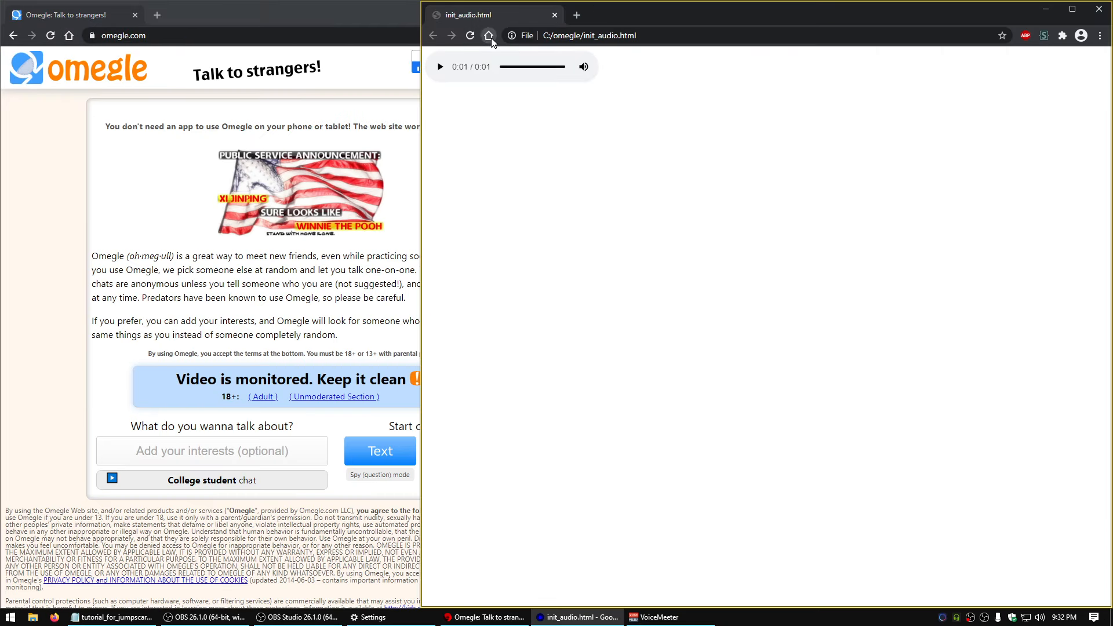
click(929, 452)
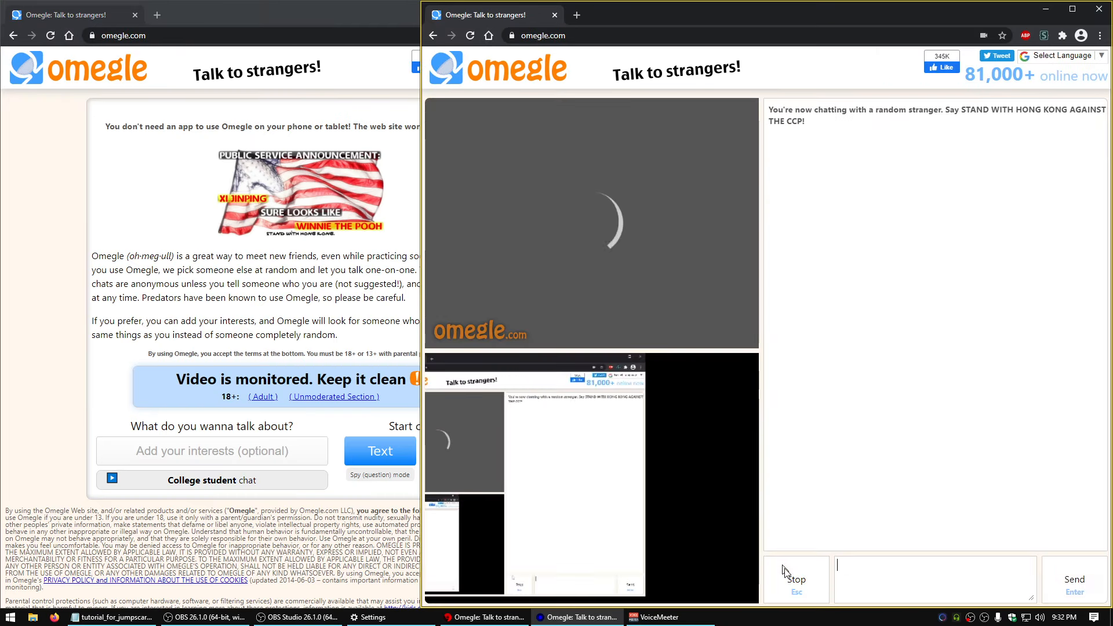
Stop the running video chat in the second Omegle window
click(797, 579)
click(796, 579)
click(926, 205)
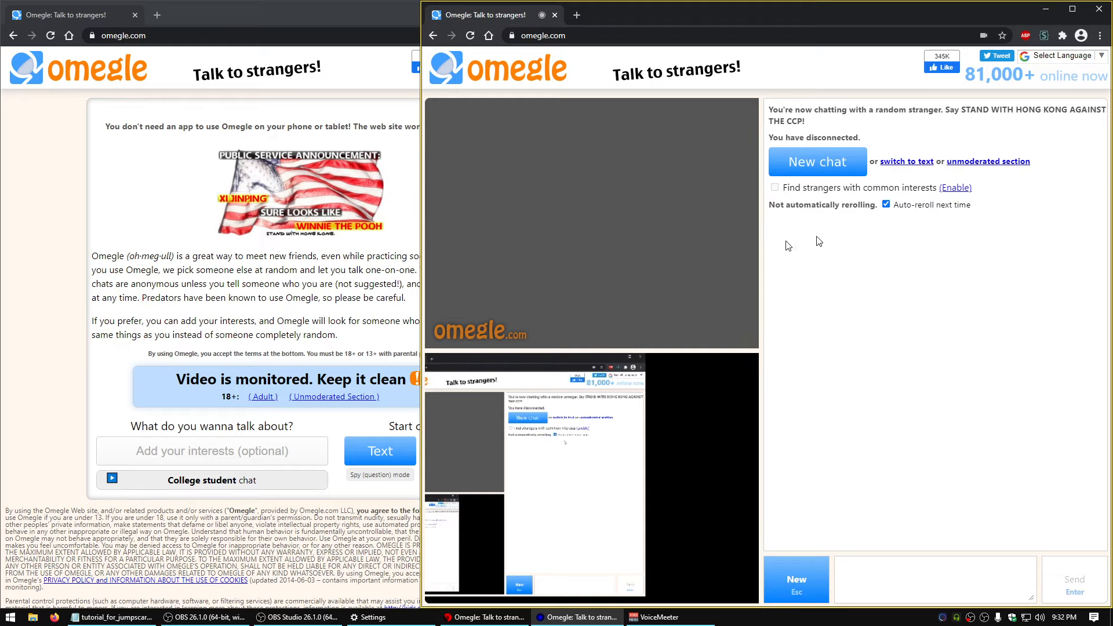
Start a video chat in the first Omegle window and disconnect from it
click(406, 253)
click(476, 452)
click(380, 581)
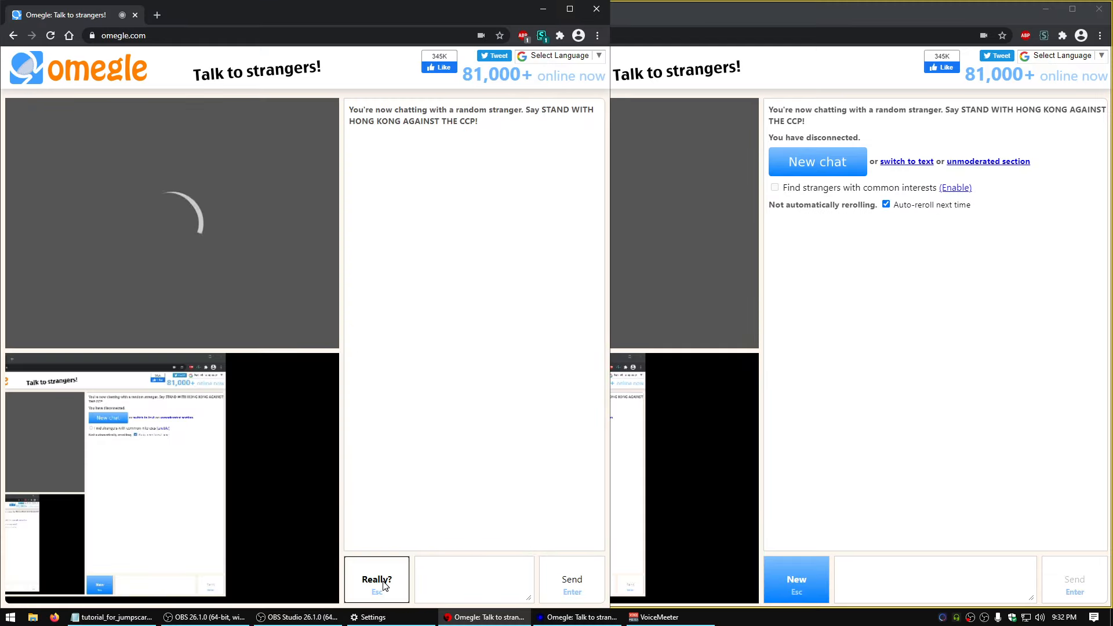
click(378, 582)
click(507, 216)
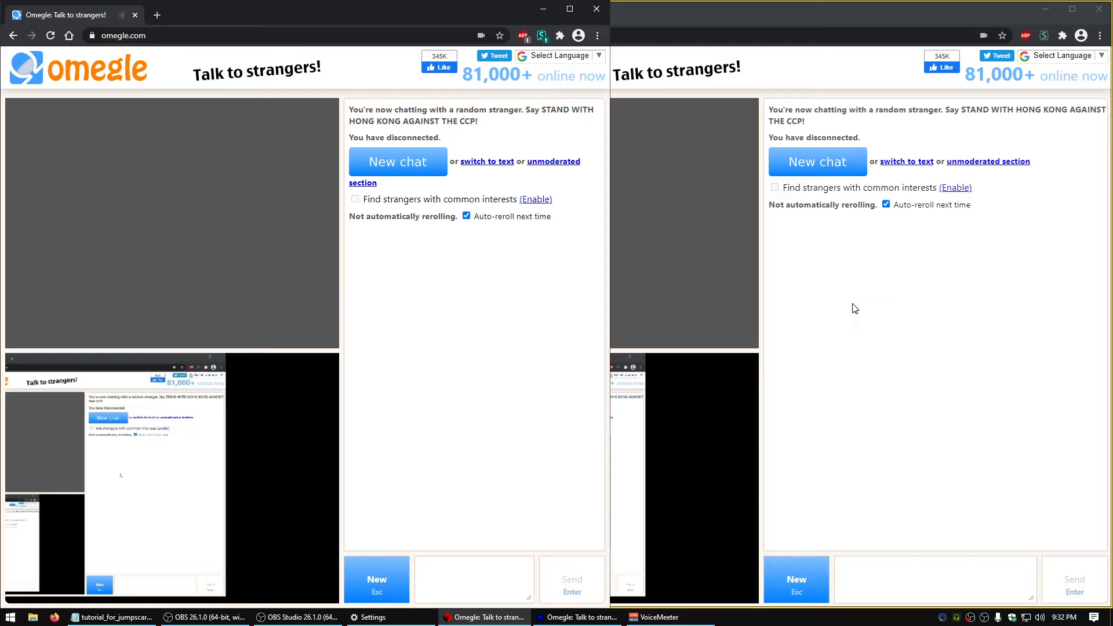
click(855, 308)
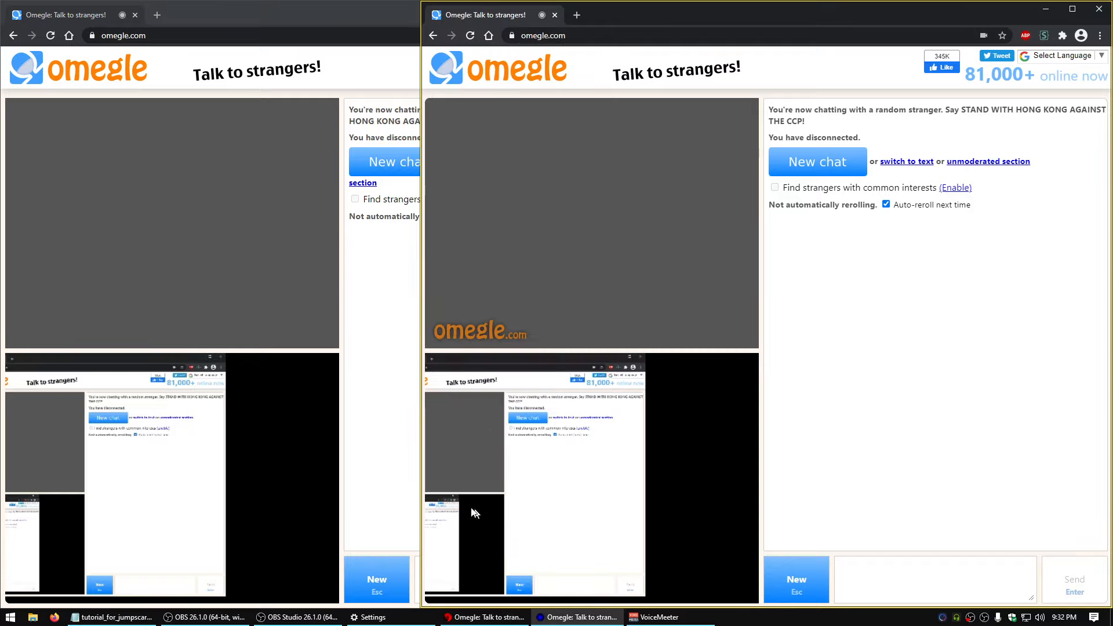
In OBS, set the Window Capture source of the Strangert 1 scene to the [omegle1.exe] Omegle: Talk to strangers! window
click(302, 618)
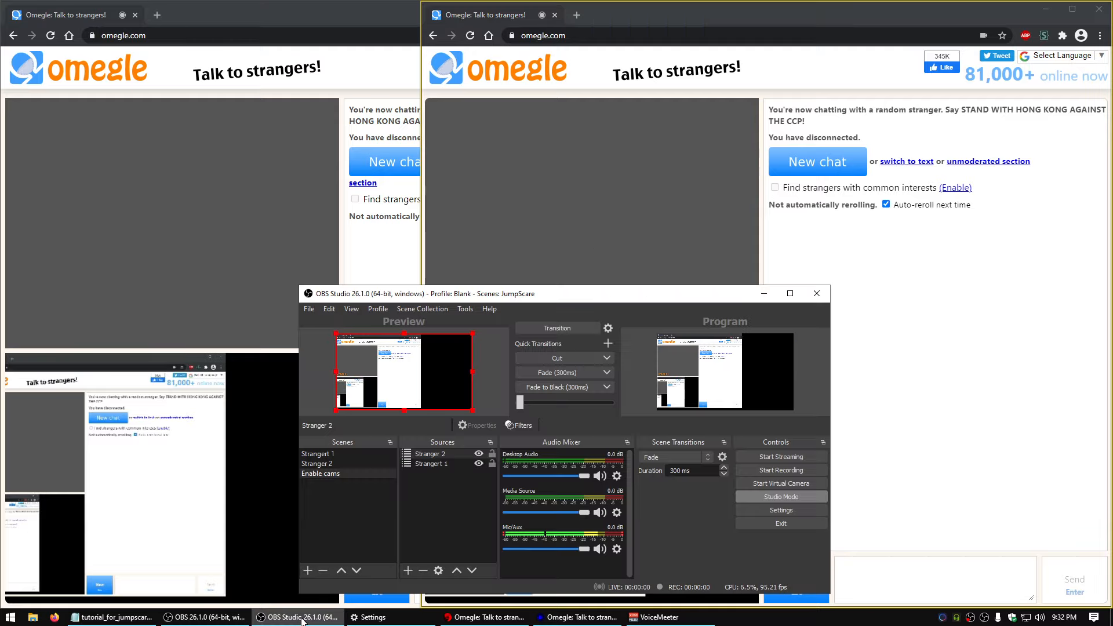
click(360, 455)
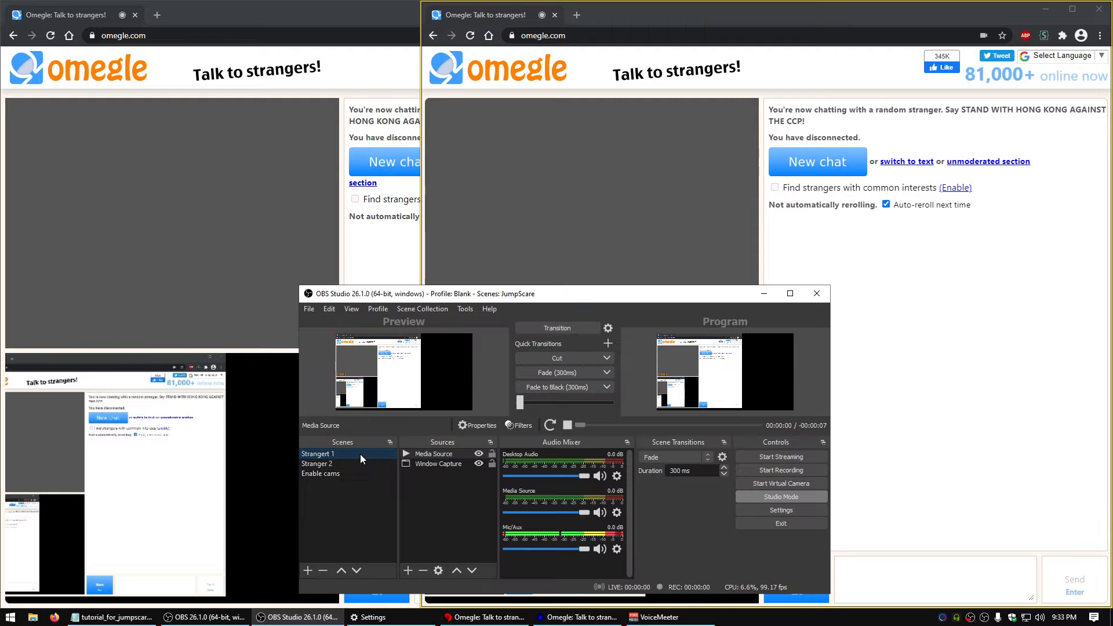
click(453, 462)
click(661, 426)
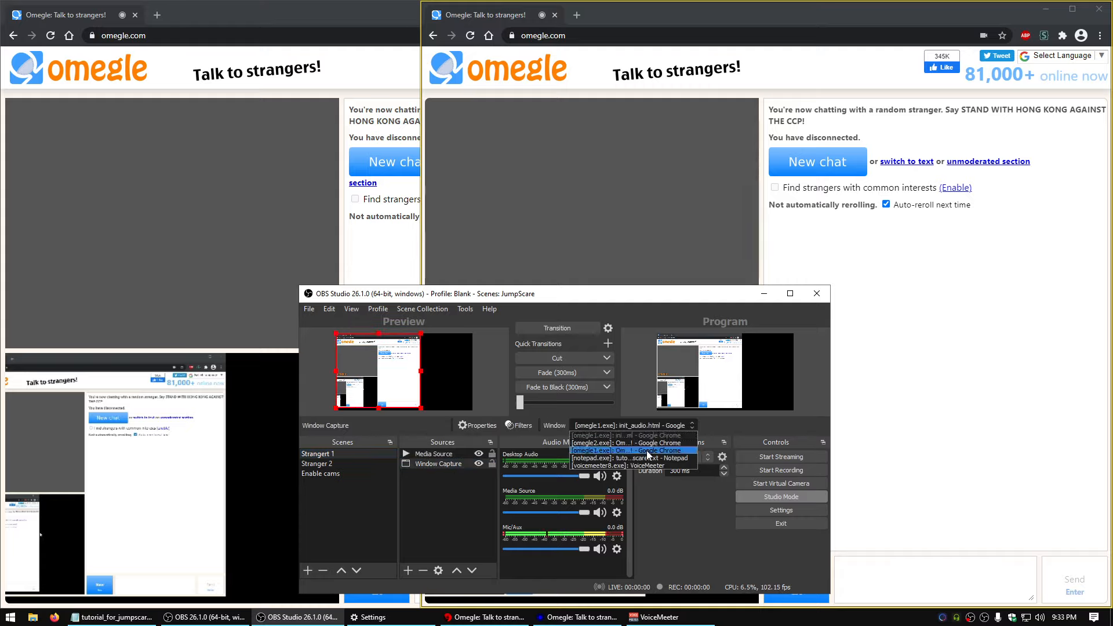
click(645, 444)
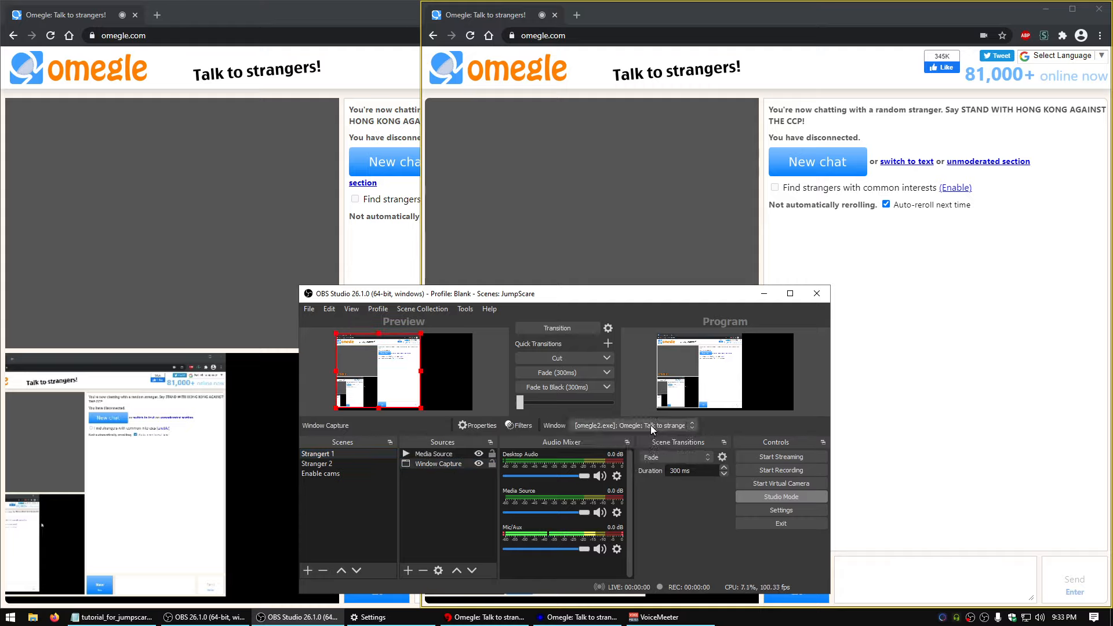
click(650, 425)
click(629, 452)
Minimize OBS and narrow the second browser window so both Omegle windows sit side by side
click(764, 294)
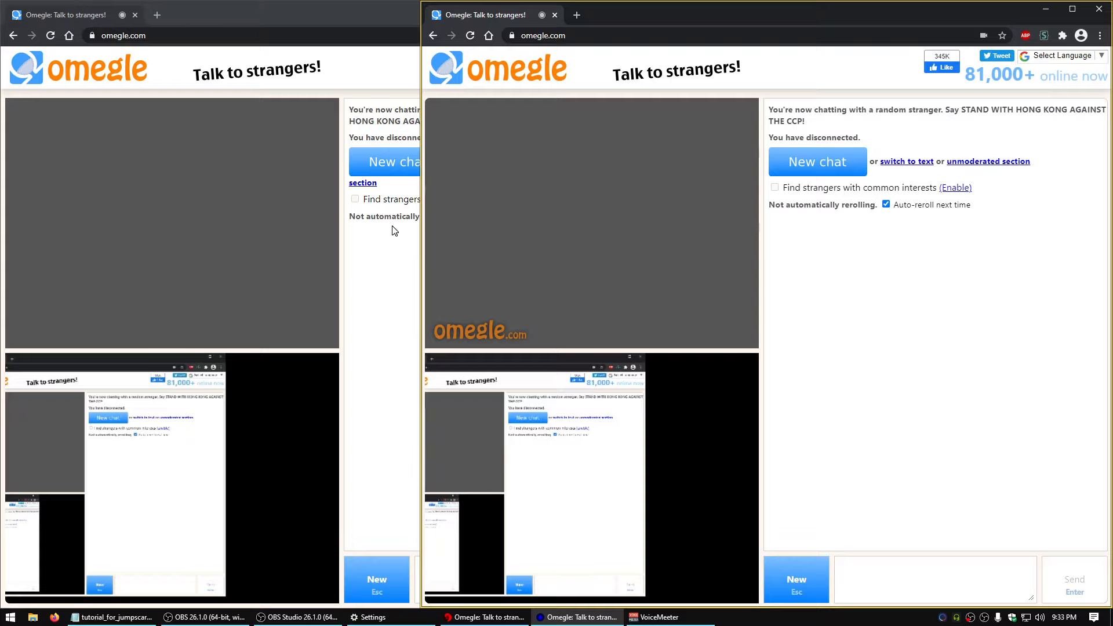
drag(422, 232, 604, 233)
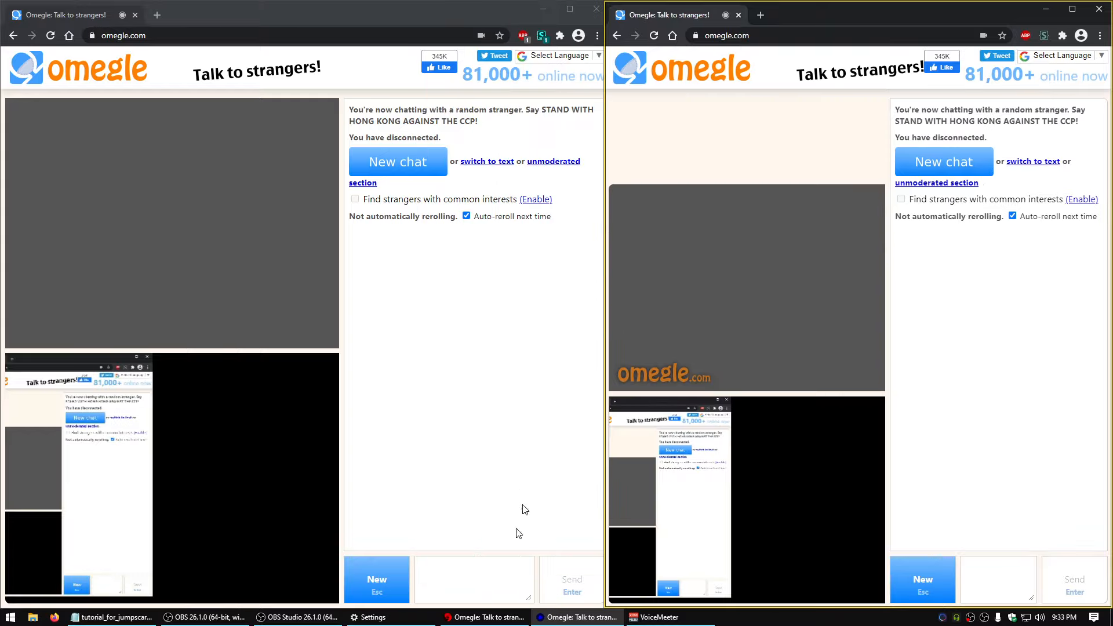
Try to refresh Strangert 1's Window Capture by switching it to [omegle2.exe] and back to [omegle1.exe], and compare both browser windows
click(297, 617)
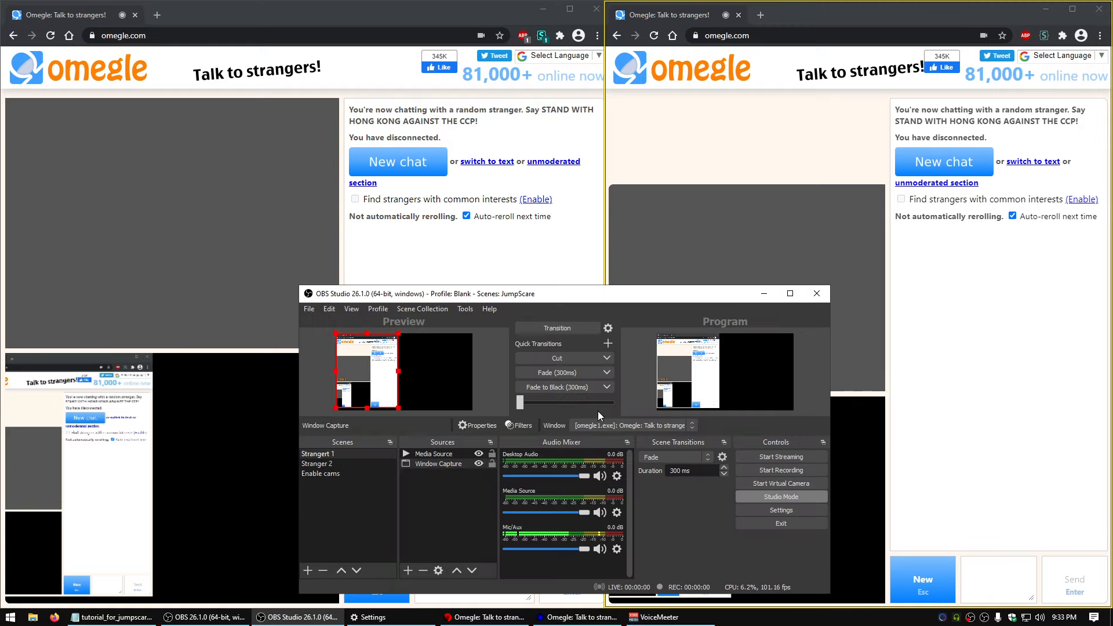
click(441, 463)
click(632, 425)
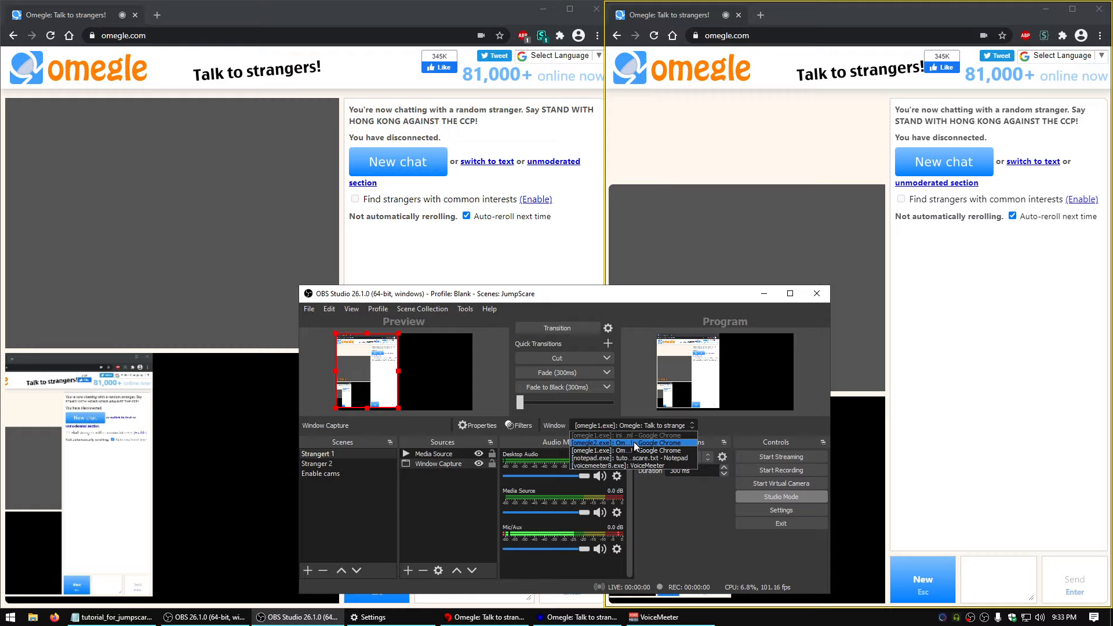
click(634, 443)
click(624, 425)
click(618, 451)
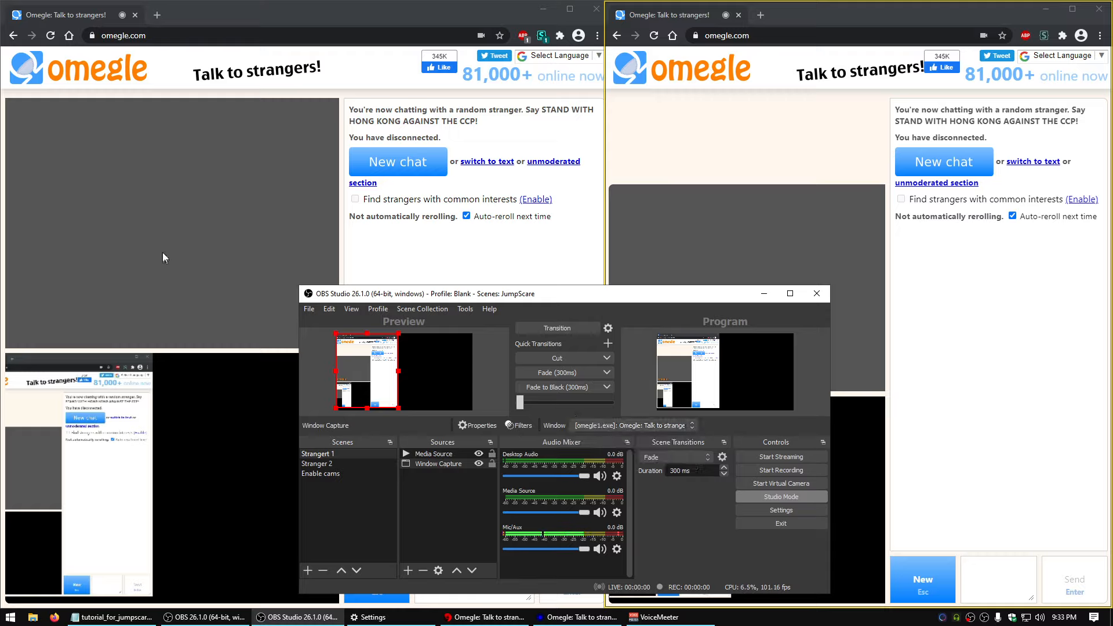
click(417, 255)
click(810, 156)
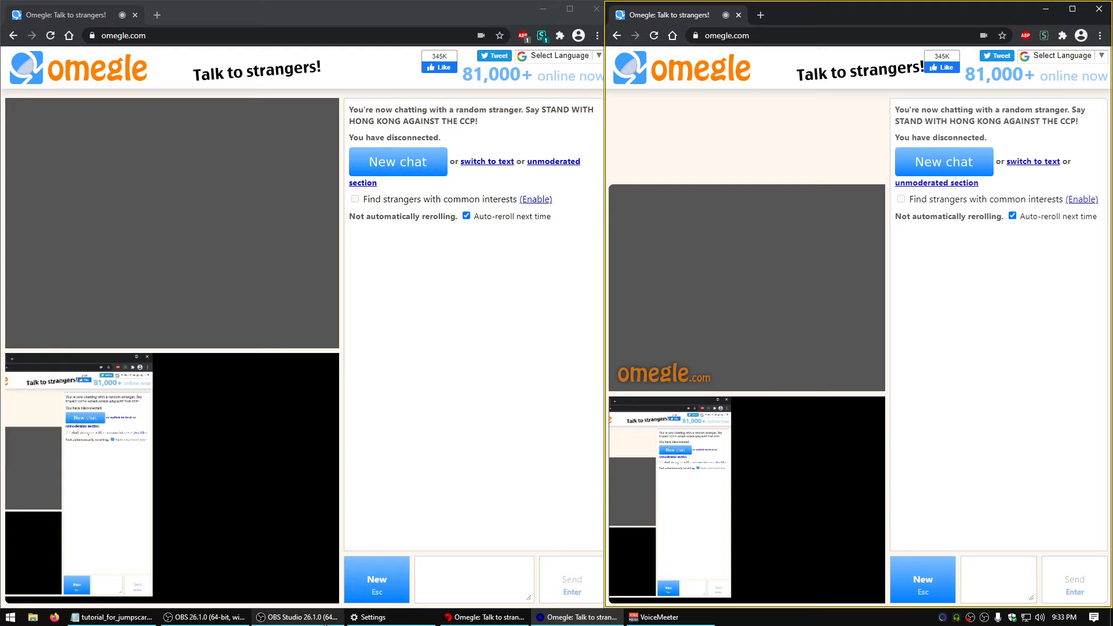
In the Stranger 2 scene, set Window Capture 2 to the [omegle2.exe] Omegle: Talk to strangers! window
click(296, 617)
click(448, 464)
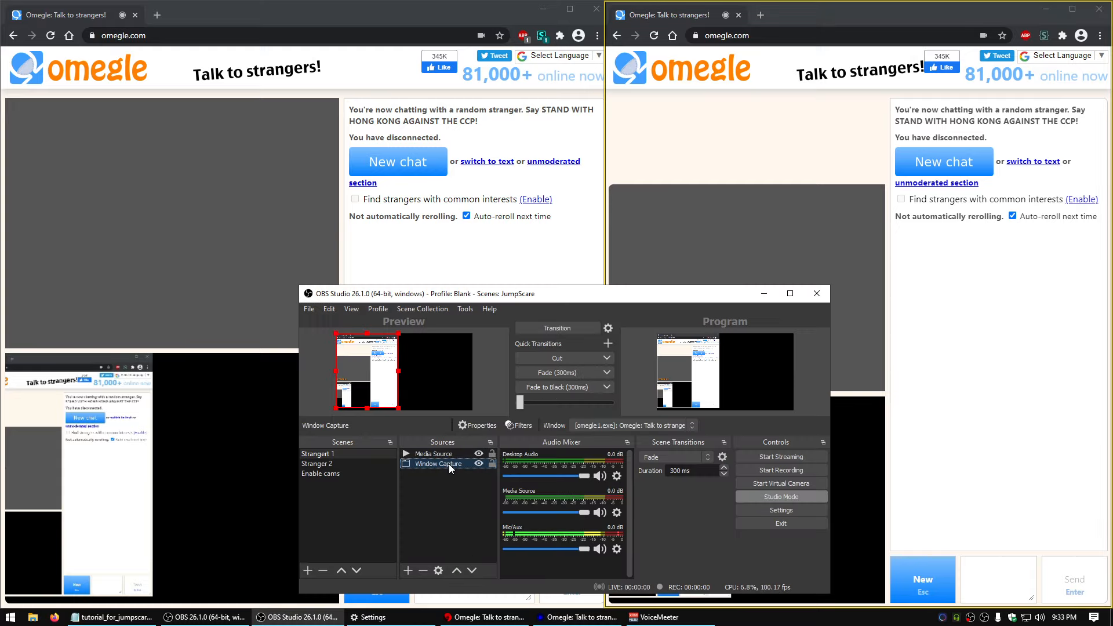
click(356, 464)
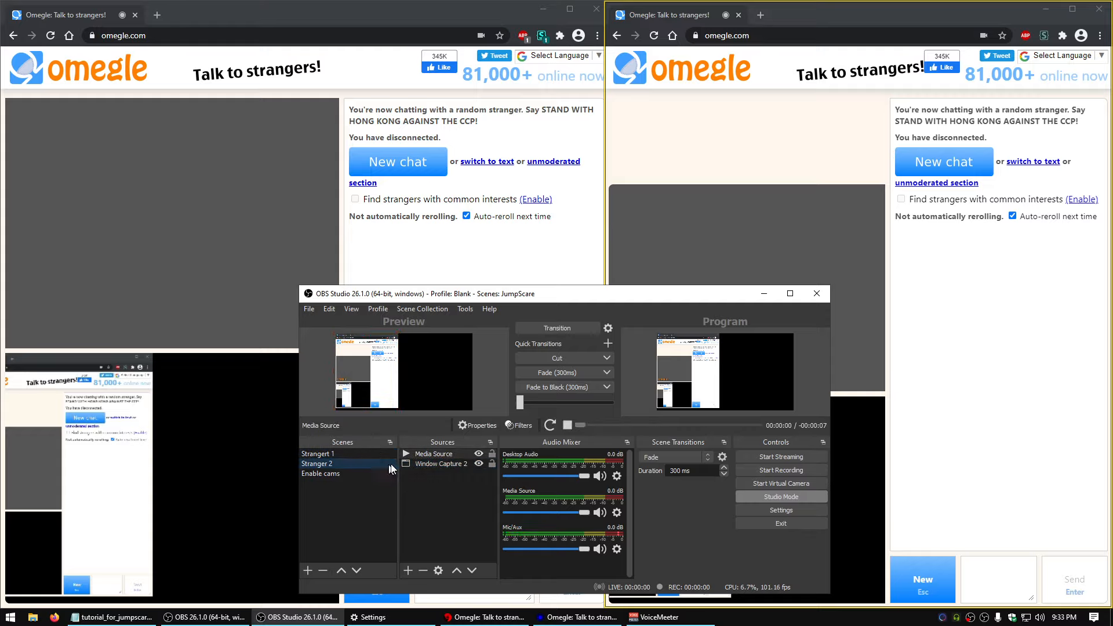
click(440, 464)
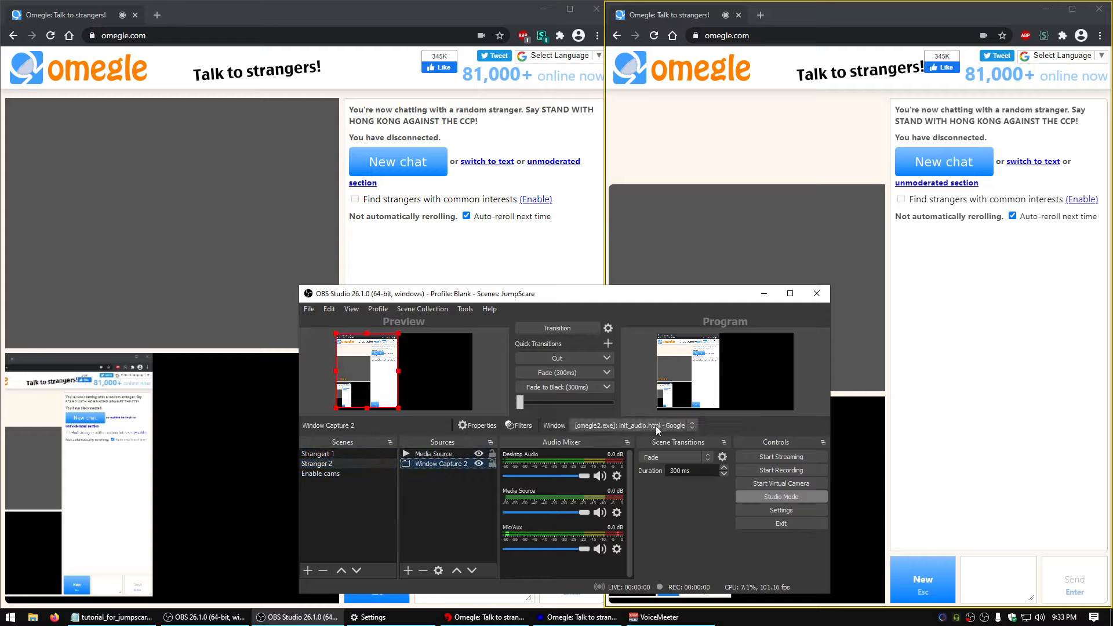
click(655, 426)
click(620, 441)
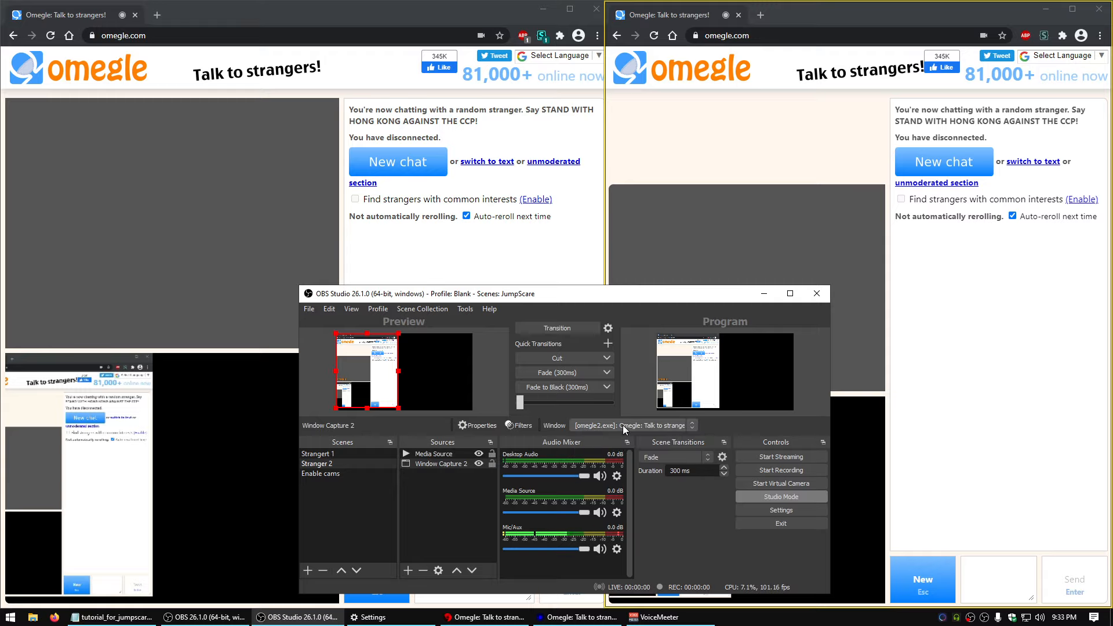
click(622, 425)
click(620, 443)
Try reselecting the [omegle1.exe] window for Strangert 1's Window Capture after temporarily switching it to the Notepad window
click(360, 456)
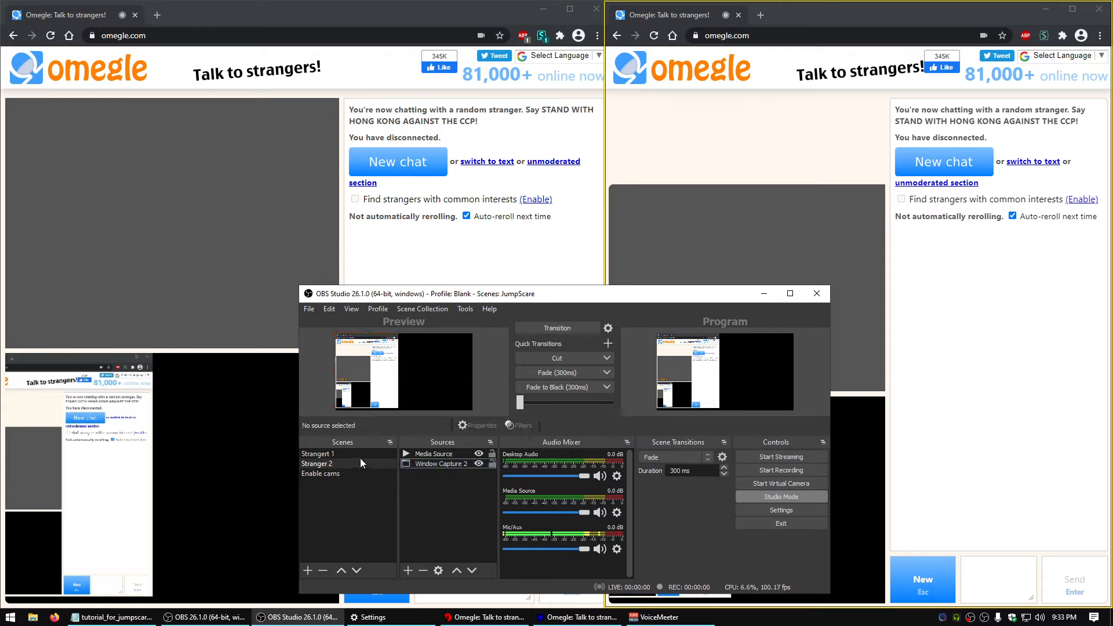
click(439, 464)
click(603, 426)
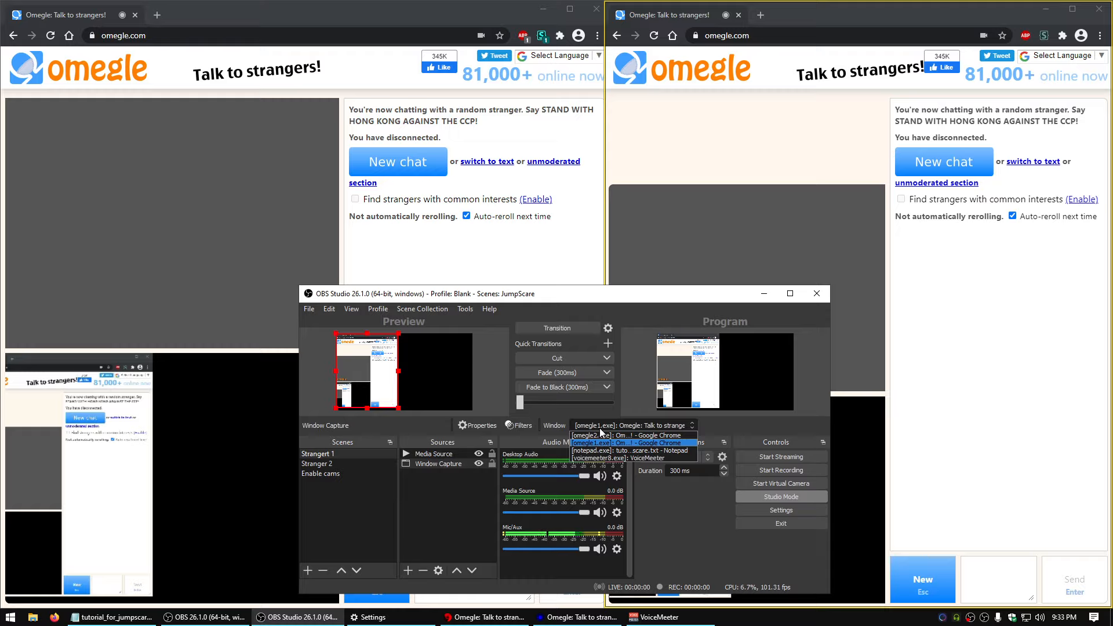
click(608, 443)
click(609, 425)
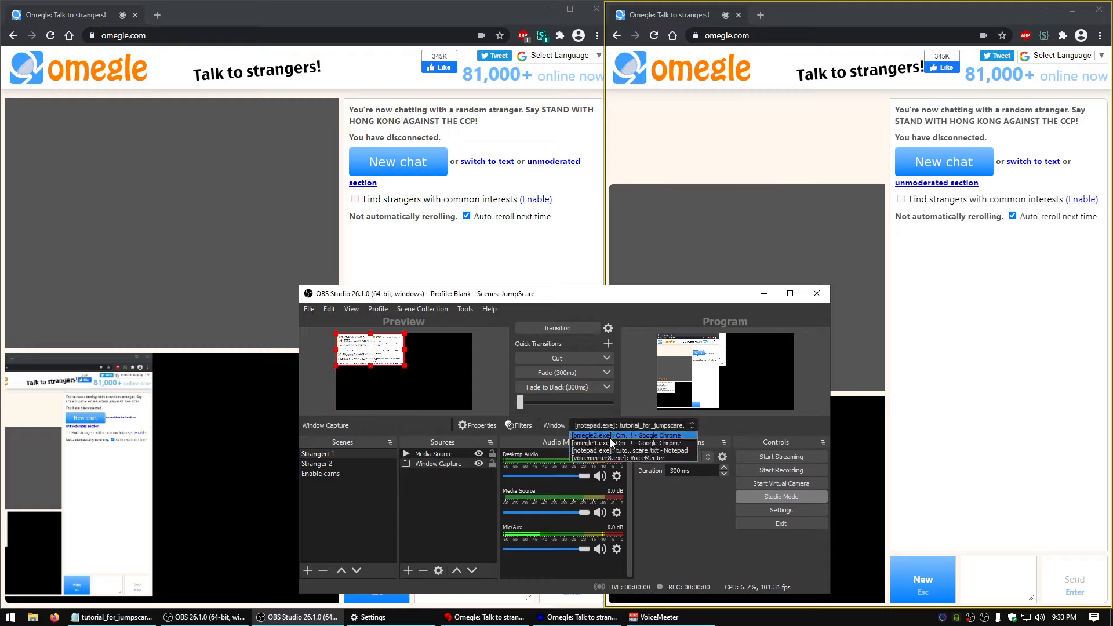
click(610, 439)
Switch between the two Omegle windows to compare the camera image each one shows
click(443, 246)
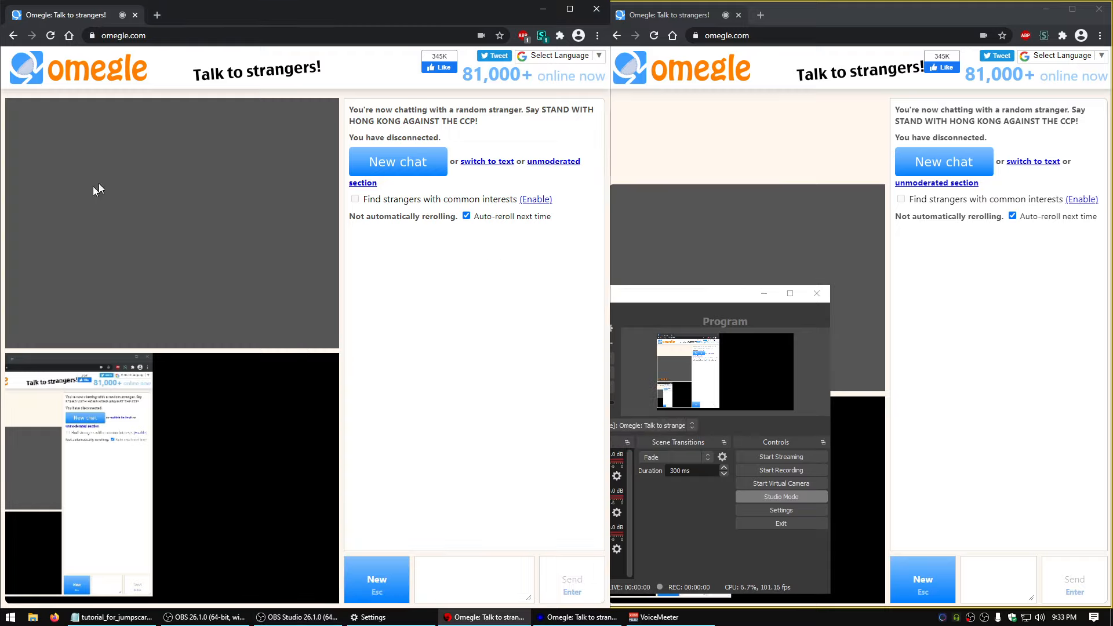
click(845, 139)
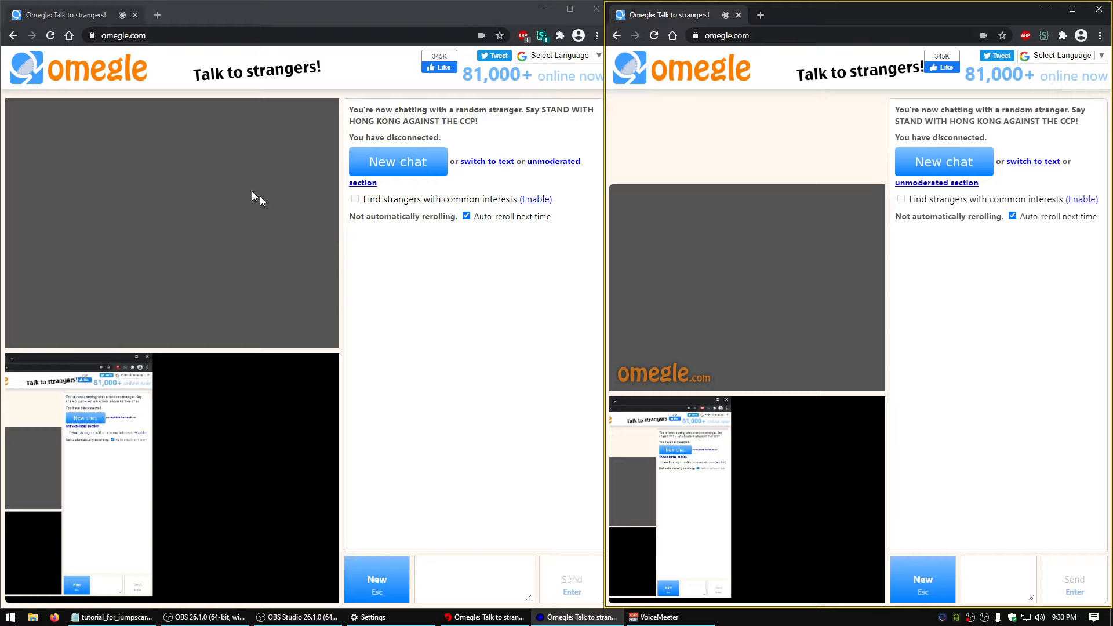
click(418, 329)
click(710, 140)
click(448, 305)
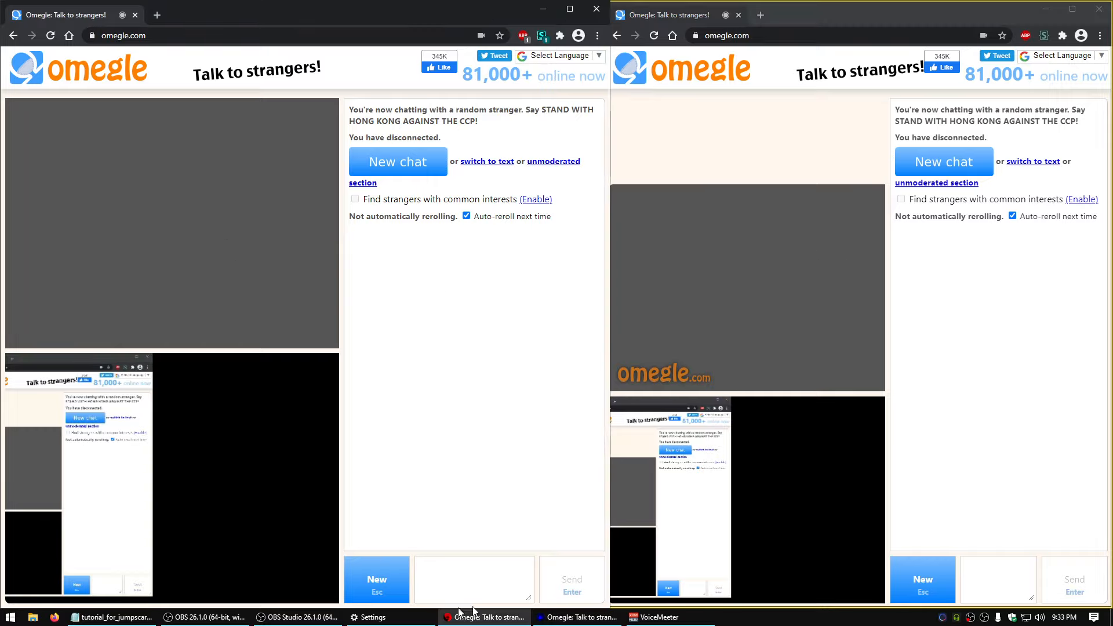
In the properties of Strangert 1's Window Capture, switch the window to [omegle2.exe], reselect [omegle1.exe] and accept the dialog
click(298, 618)
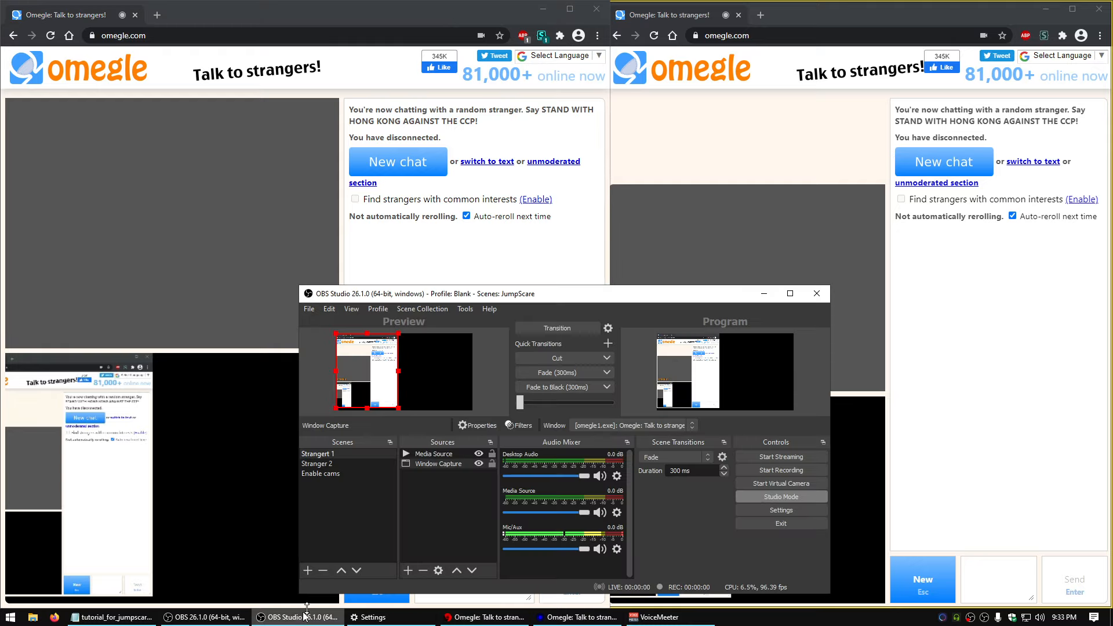
double_click(451, 461)
click(574, 511)
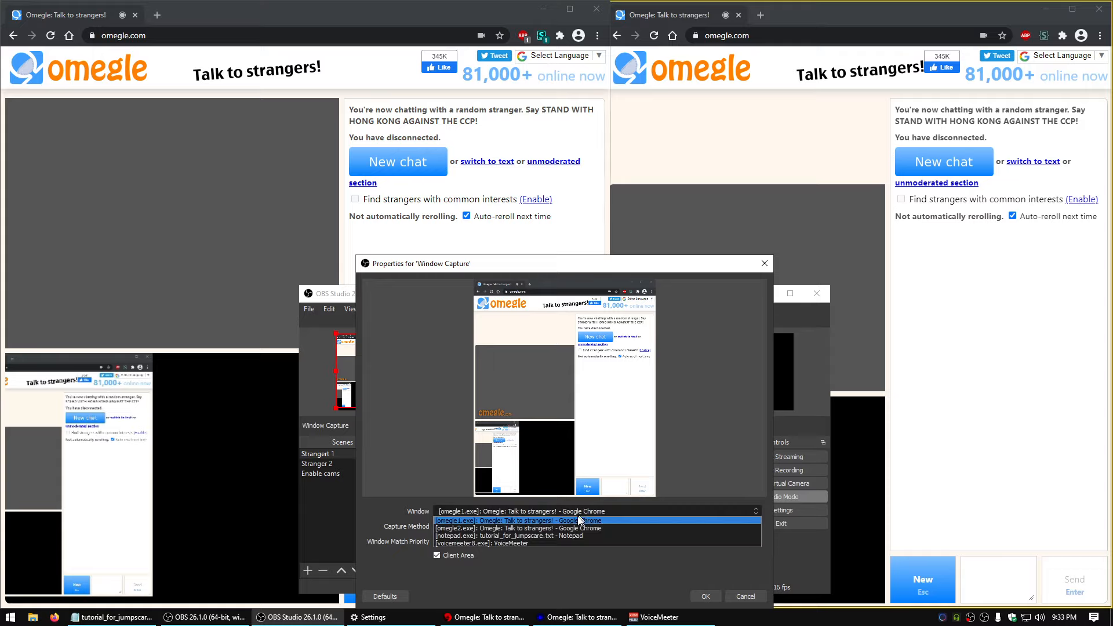
click(485, 528)
click(496, 511)
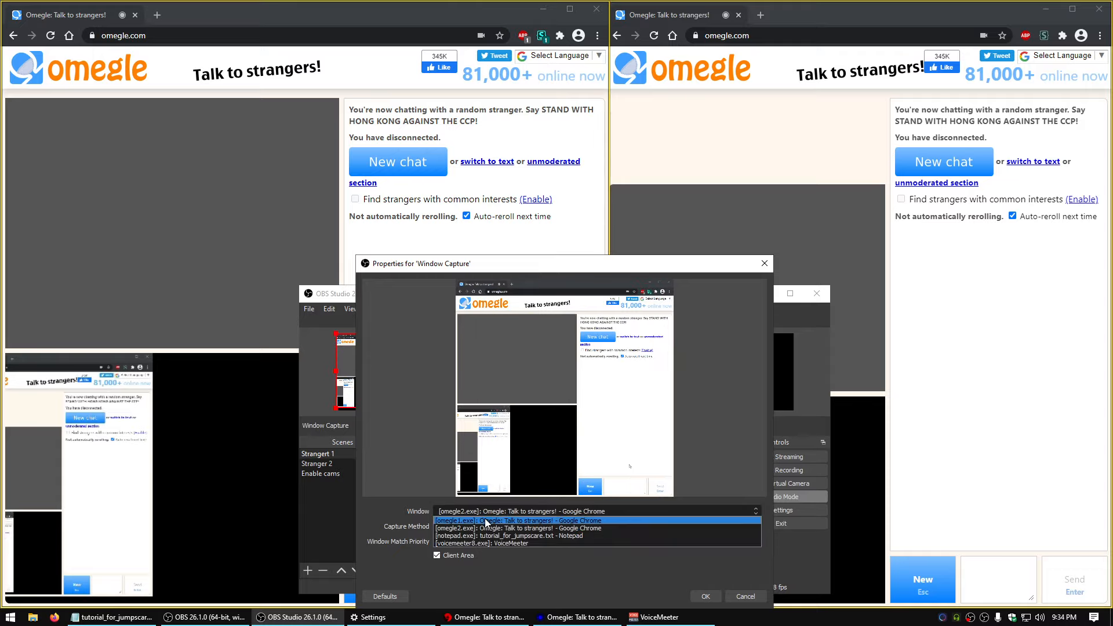
click(485, 521)
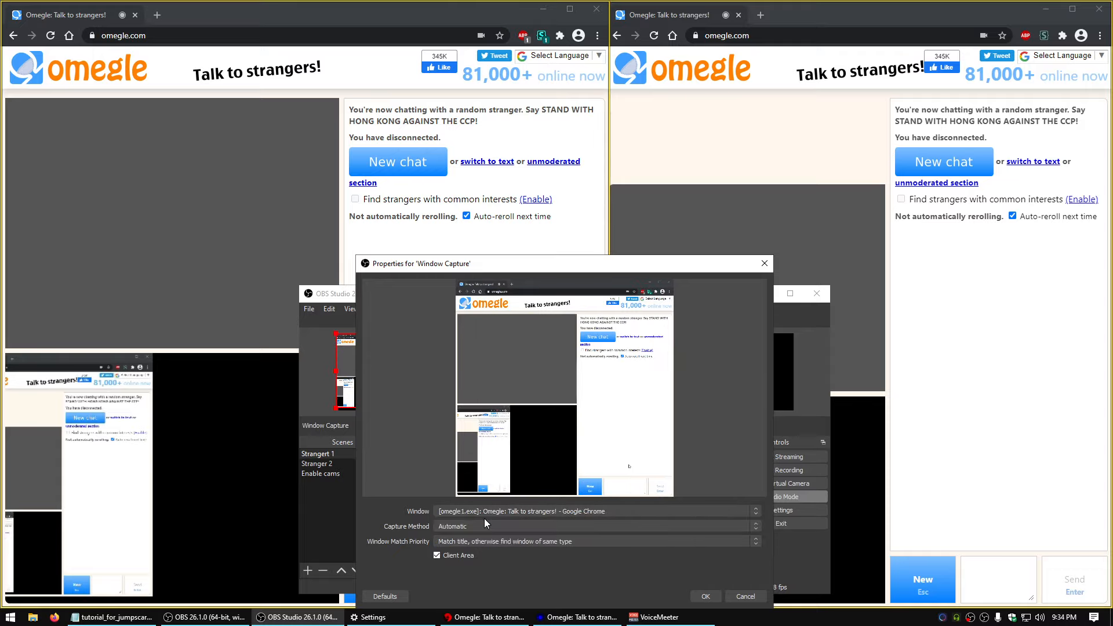
click(705, 597)
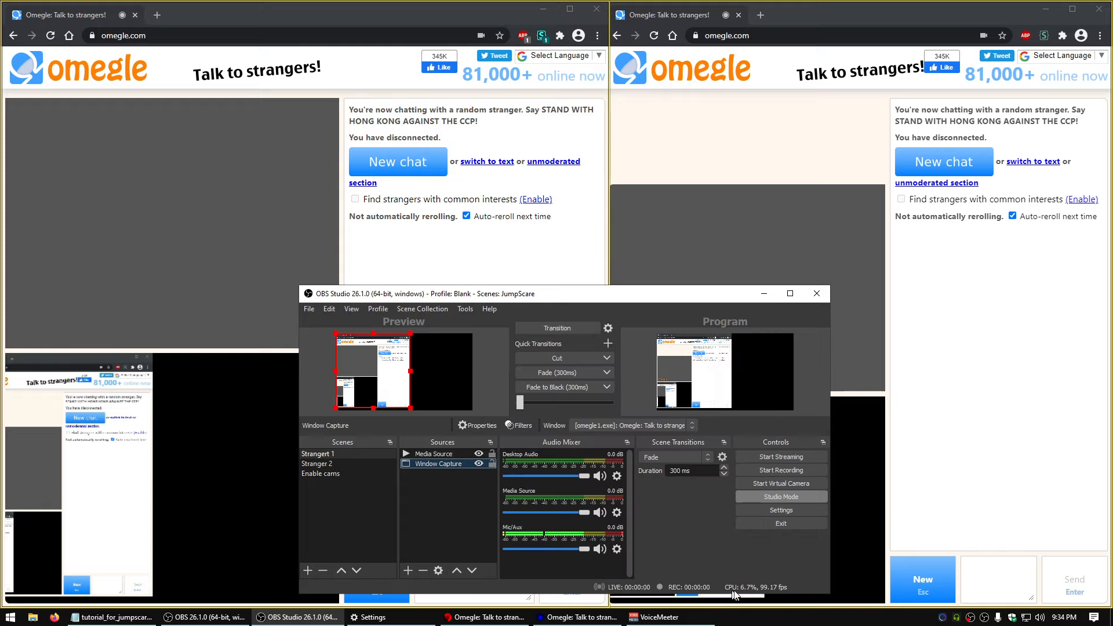
Check the window assigned to Stranger 2's Window Capture 2 and compare the camera images in both browsers
click(324, 463)
click(426, 465)
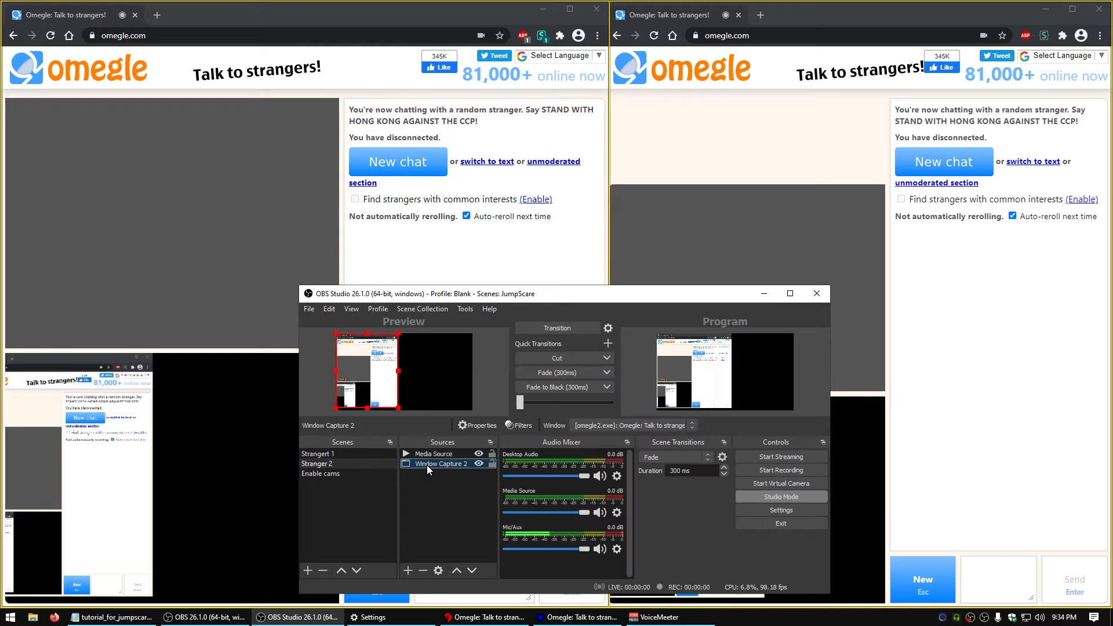
click(475, 238)
click(765, 148)
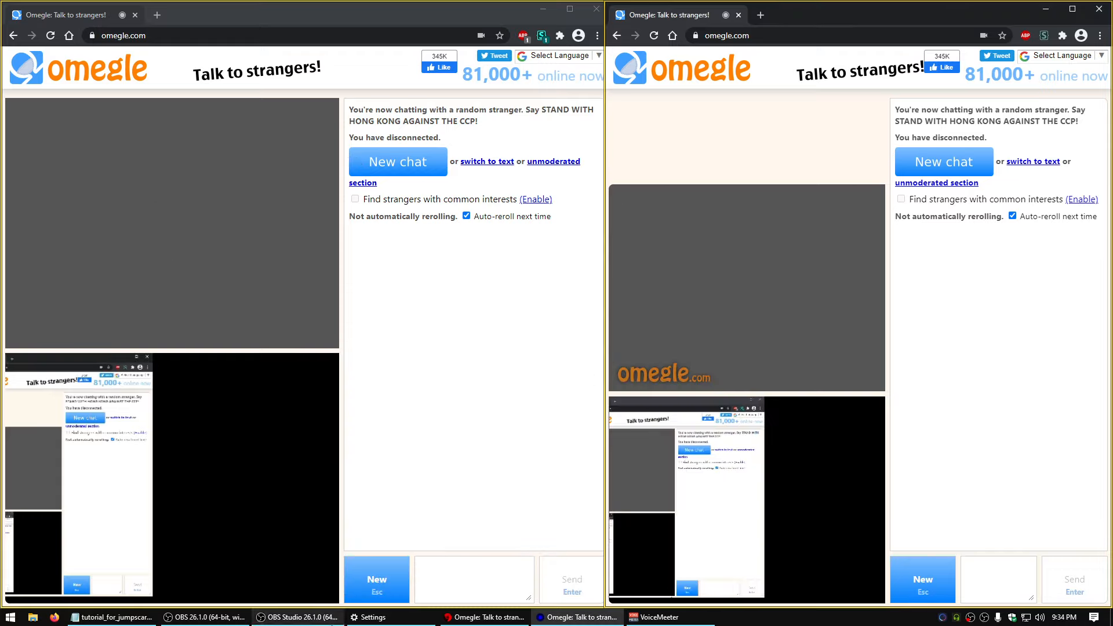
Review the properties of Strangert 1's Window Capture, accept them unchanged and look at both Omegle windows again
click(297, 616)
click(346, 453)
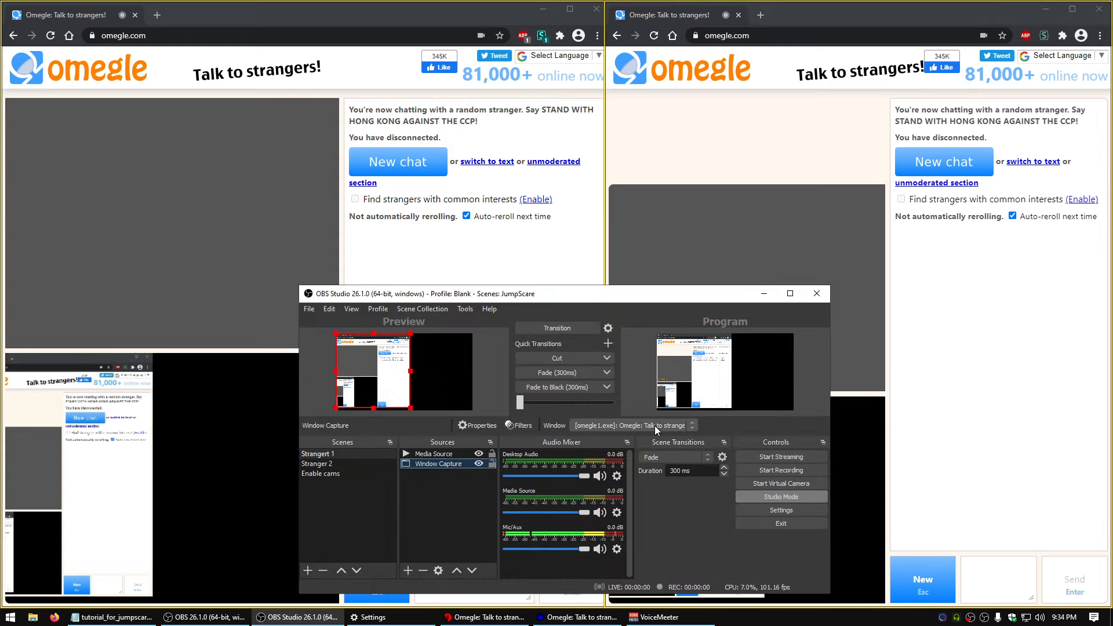
double_click(440, 462)
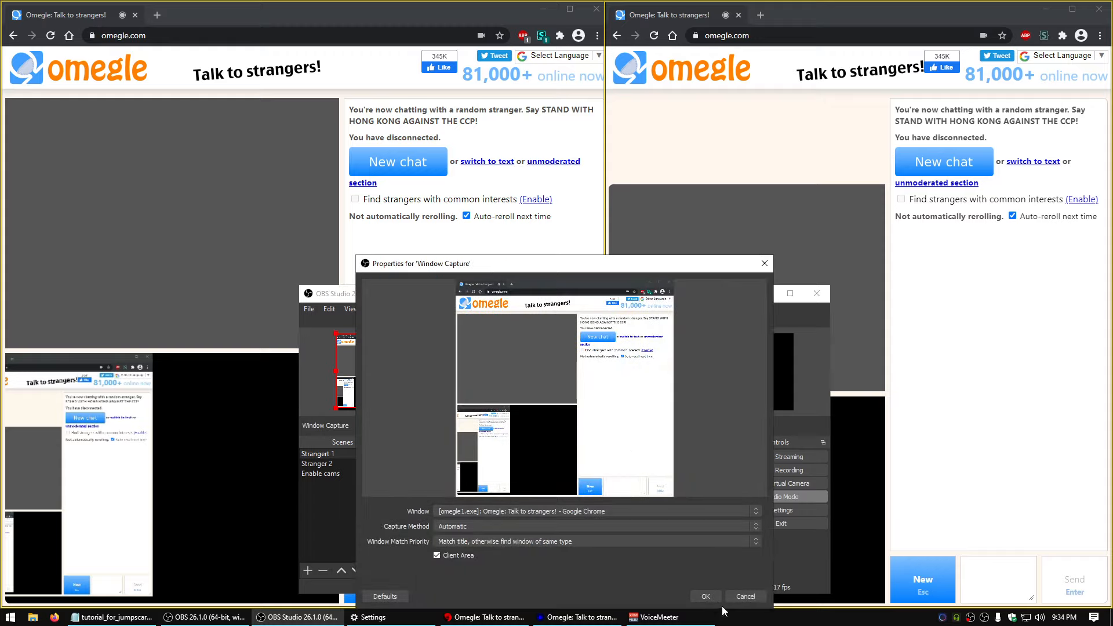
click(705, 596)
click(736, 118)
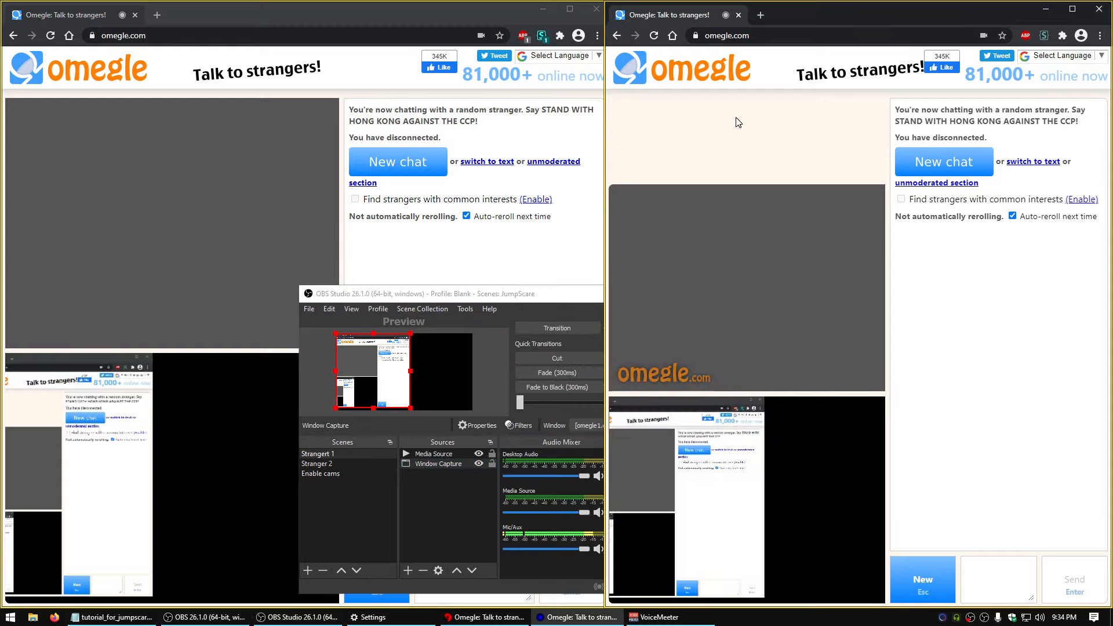
click(407, 264)
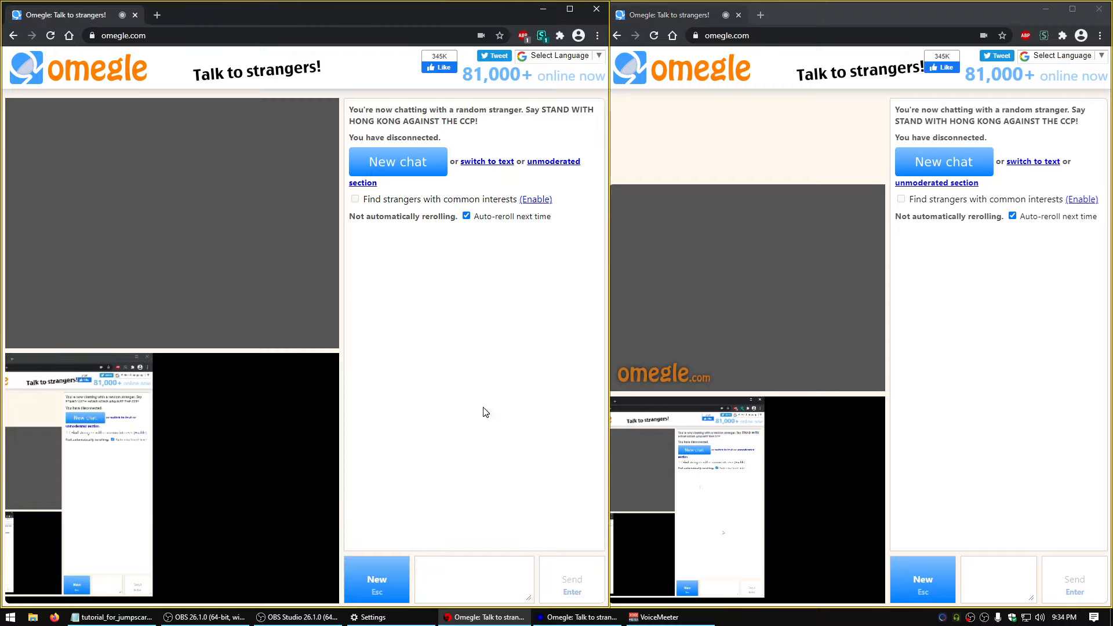